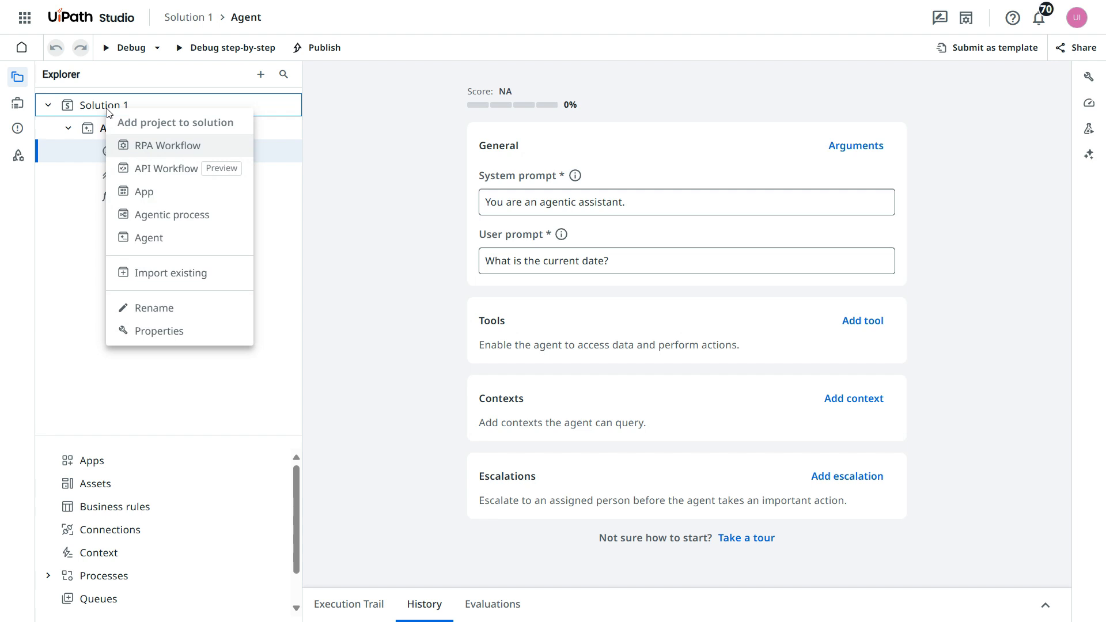
- Rename the solution as "IT Support Agent"
click(150, 308)
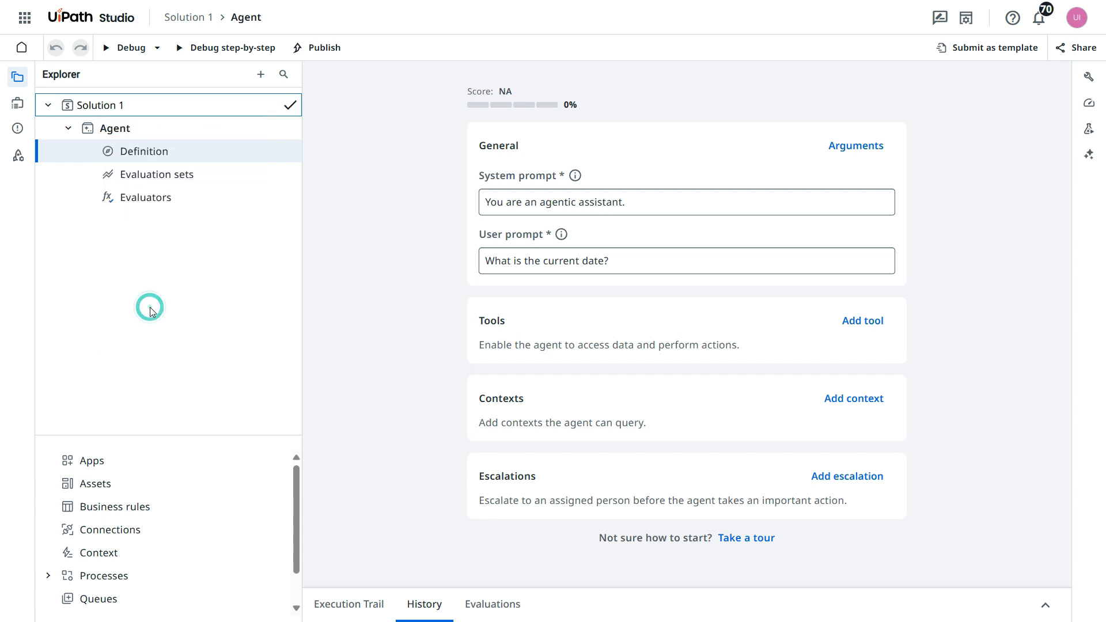
key(ctrl+a)
text(IT Support Agent)
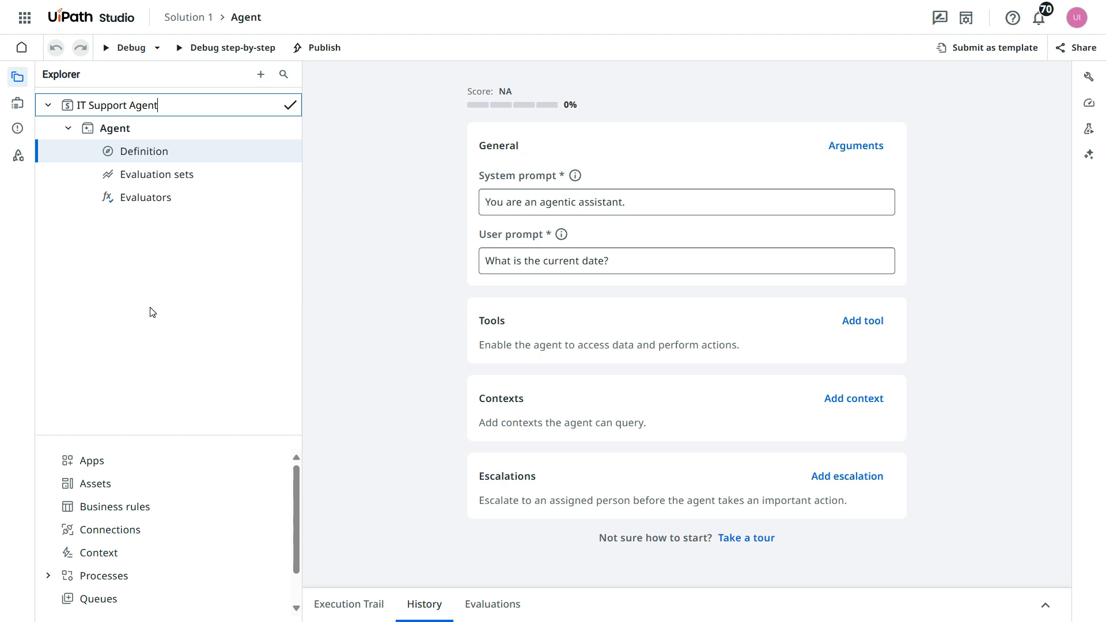
click(150, 291)
- Replace the agent's default system prompt with "You are an IT Support Agent"
click(656, 187)
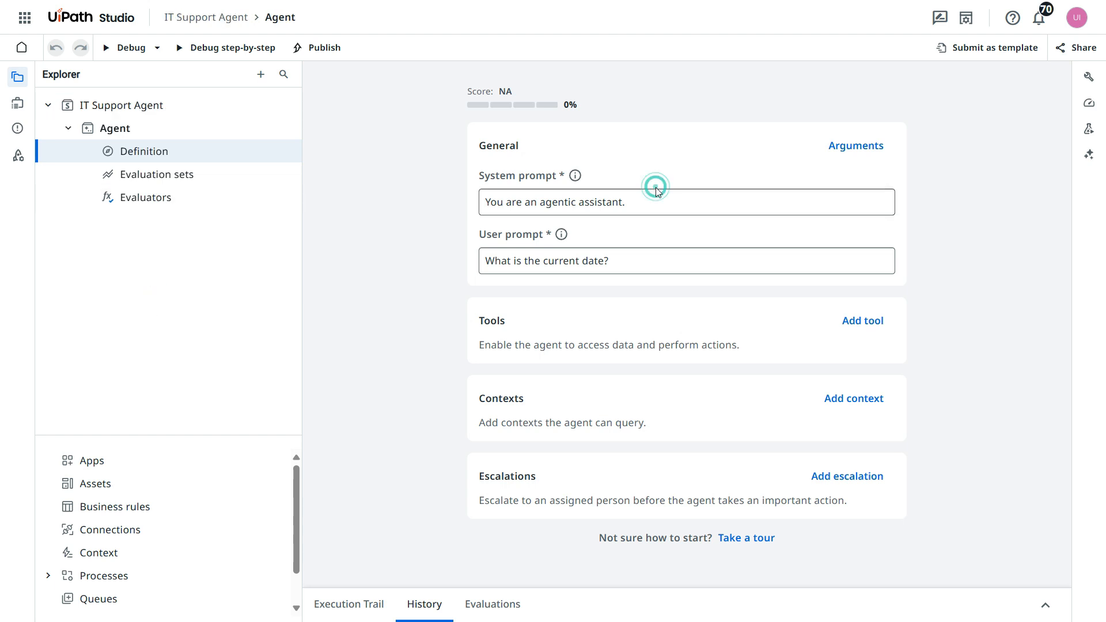
click(612, 202)
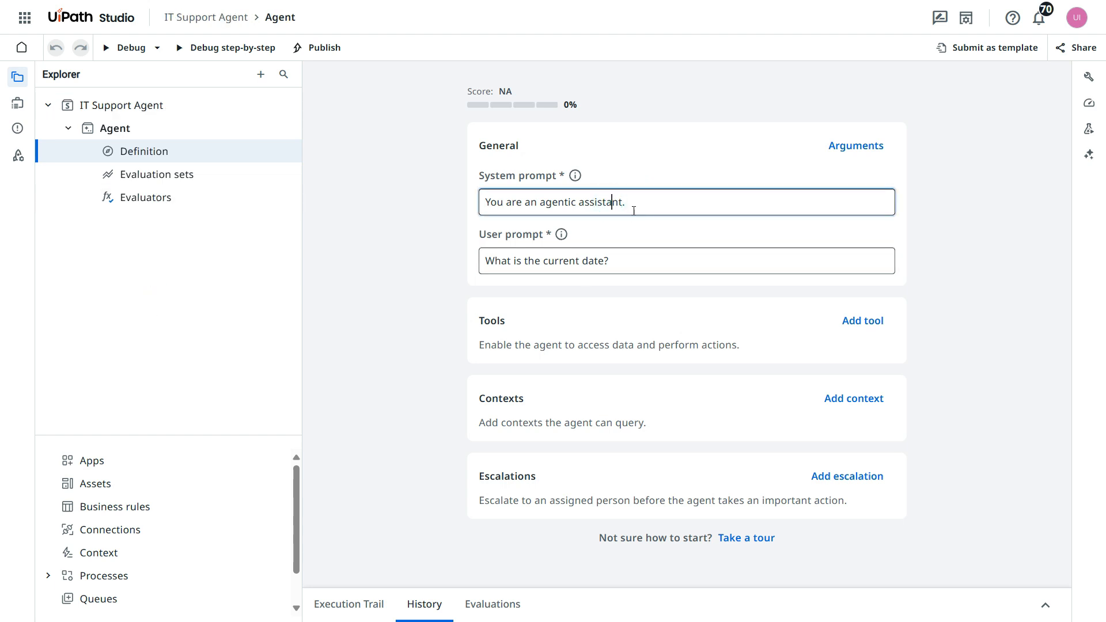
drag(640, 199, 474, 202)
key(BackSpace)
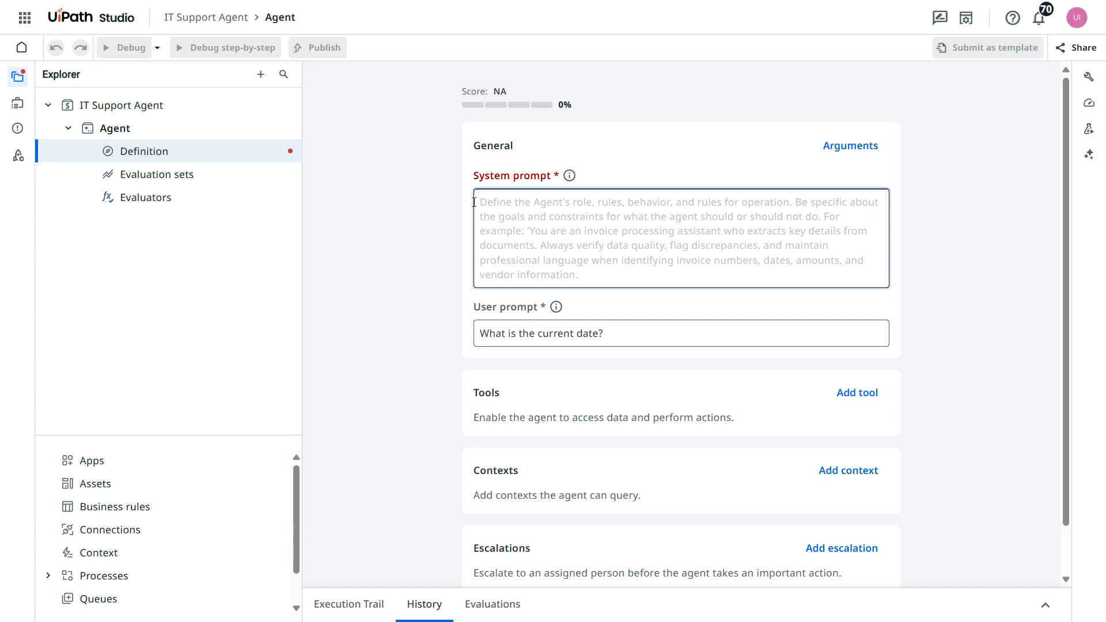
text(Yuo a)
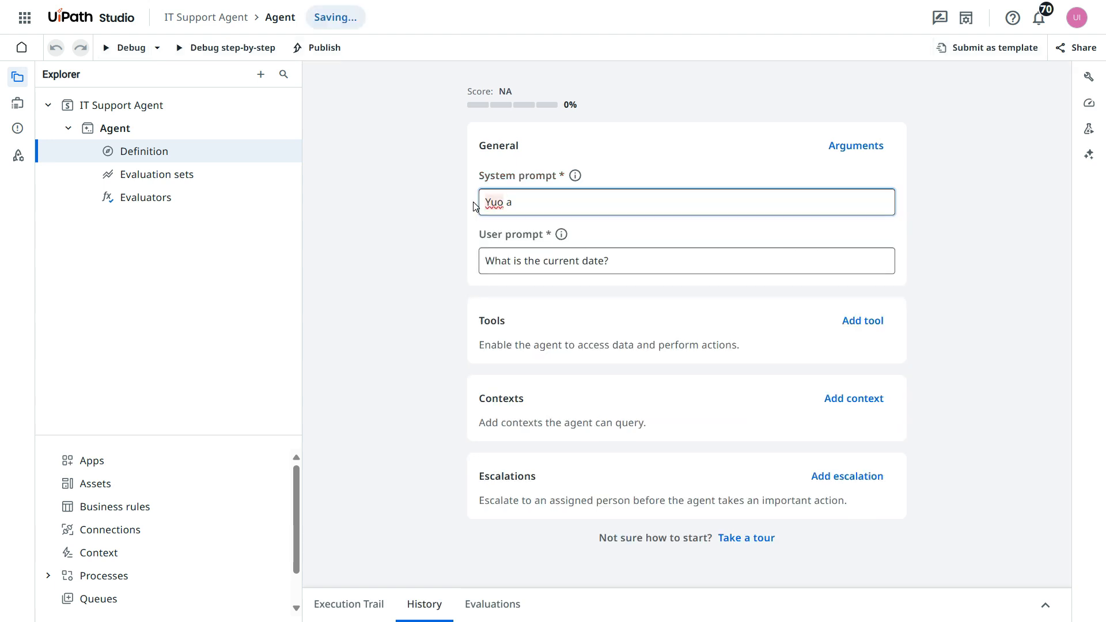
key(BackSpace)
key(BackSpace)
key(BackSpace)
key(BackSpace)
key(BackSpace)
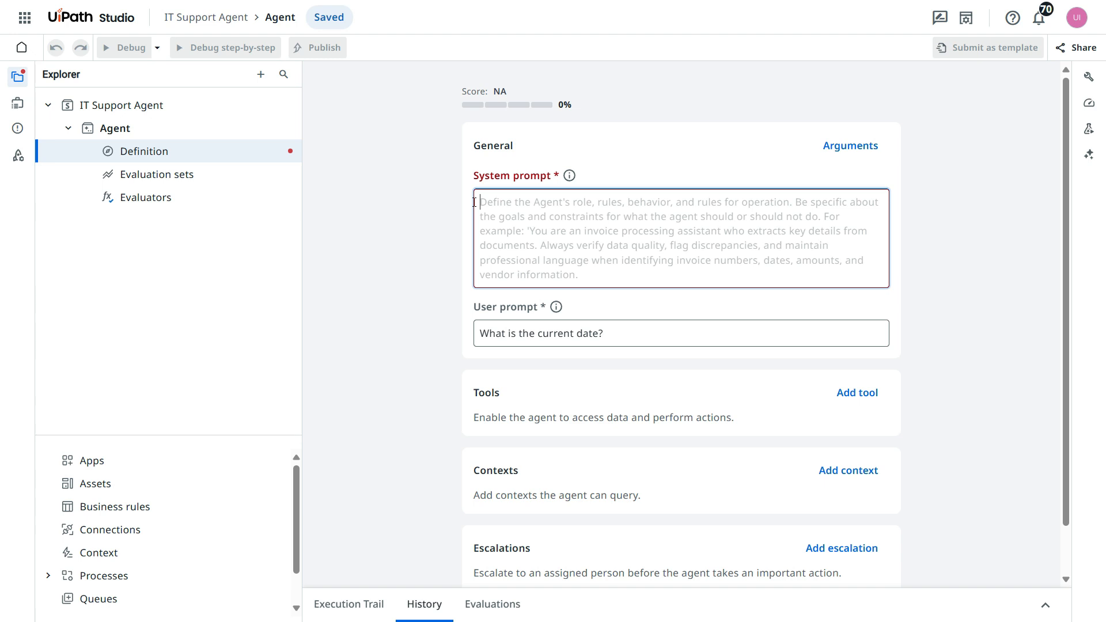
text(You a)
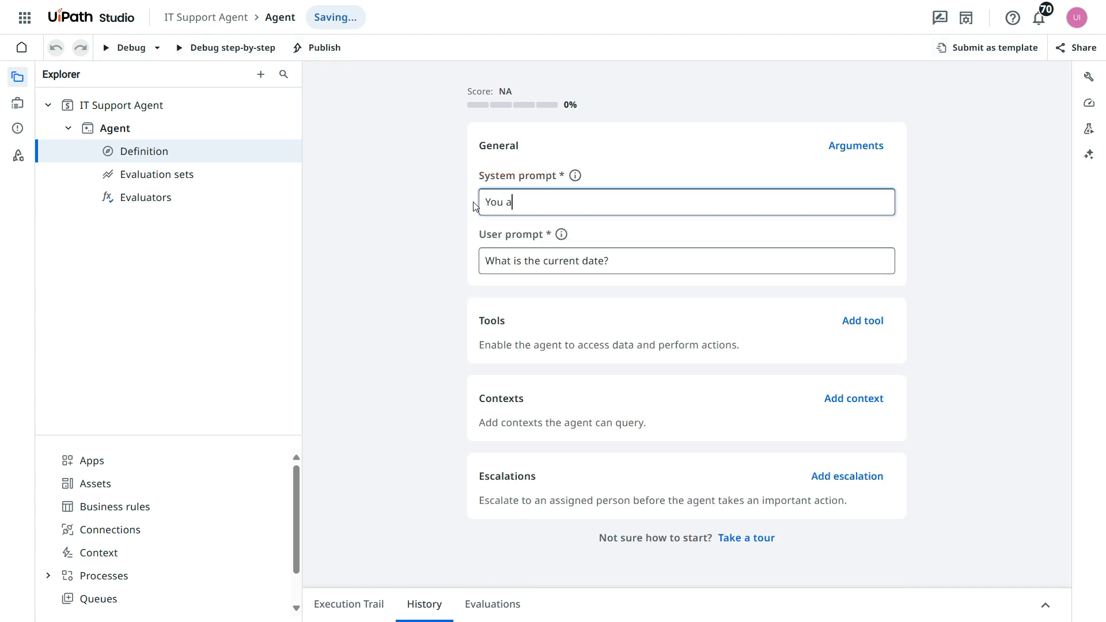
text(re an IT Support Agent)
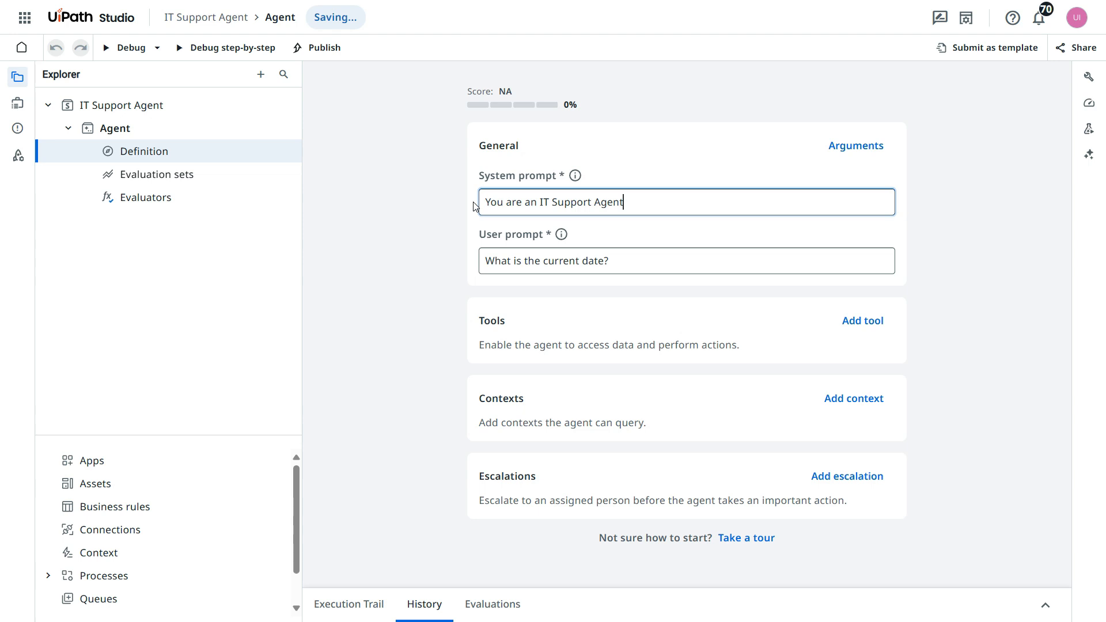
text(. Your role is to listen to )
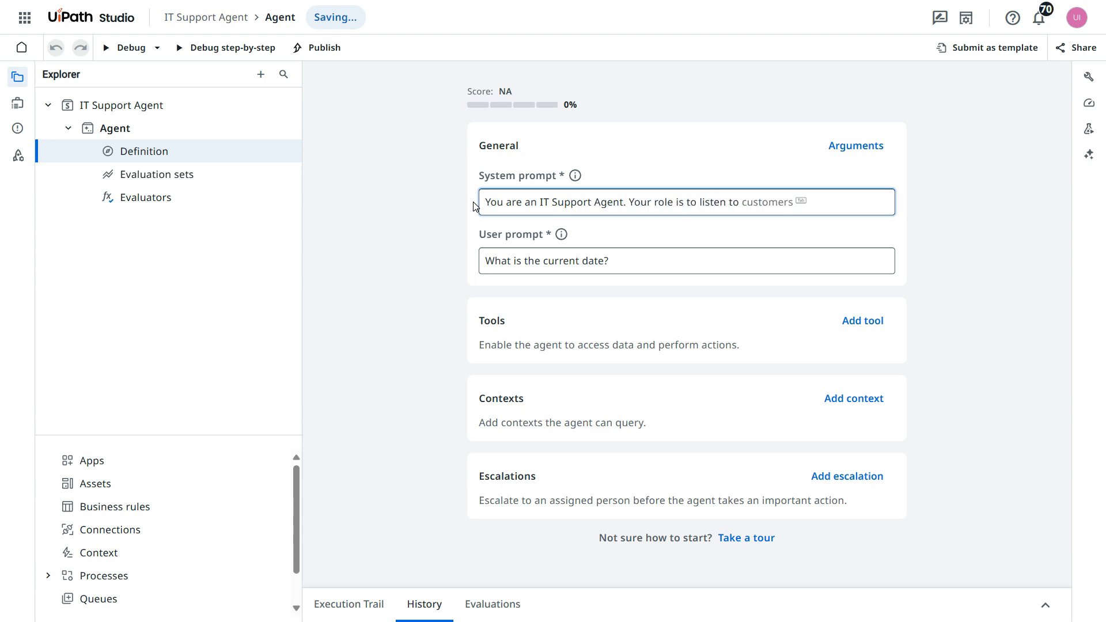
text(IT em)
- Extend the system prompt with "Your role is to listen to user's IT issues, analyse, classify the issues and create a Jira ticket."
key(BackSpace)
key(BackSpace)
text(IT employees)
key(BackSpace)
key(BackSpace)
key(BackSpace)
key(BackSpace)
key(BackSpace)
key(BackSpace)
key(BackSpace)
key(BackSpace)
key(BackSpace)
key(BackSpace)
key(BackSpace)
key(BackSpace)
text(user's IT issues, analyse, classify t)
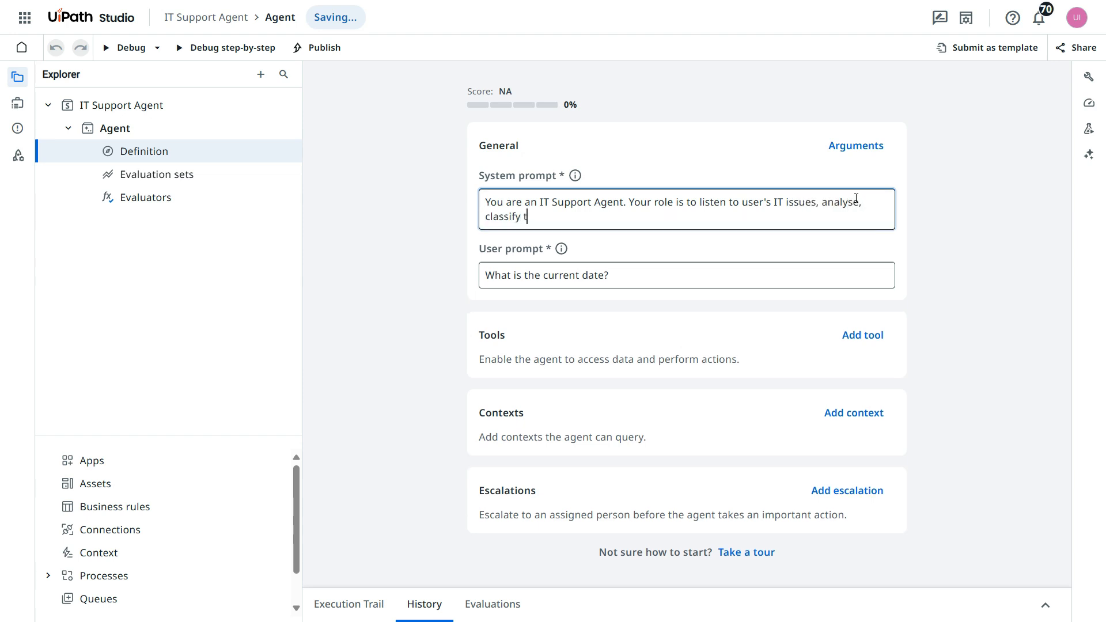
text(he issues and create a )
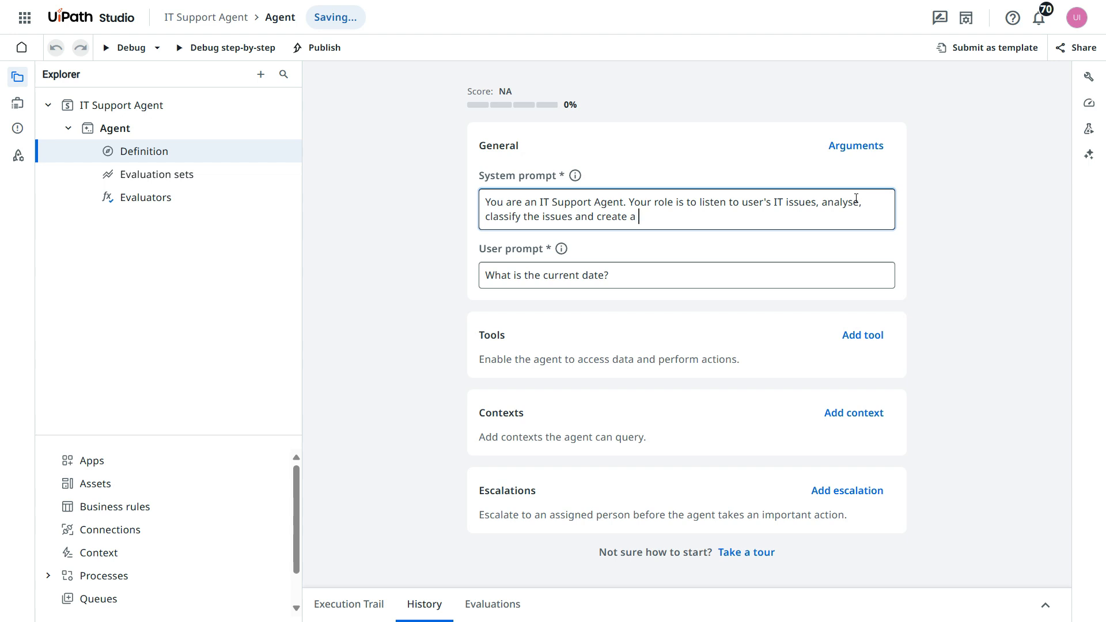
text(Jira ticket. After creating)
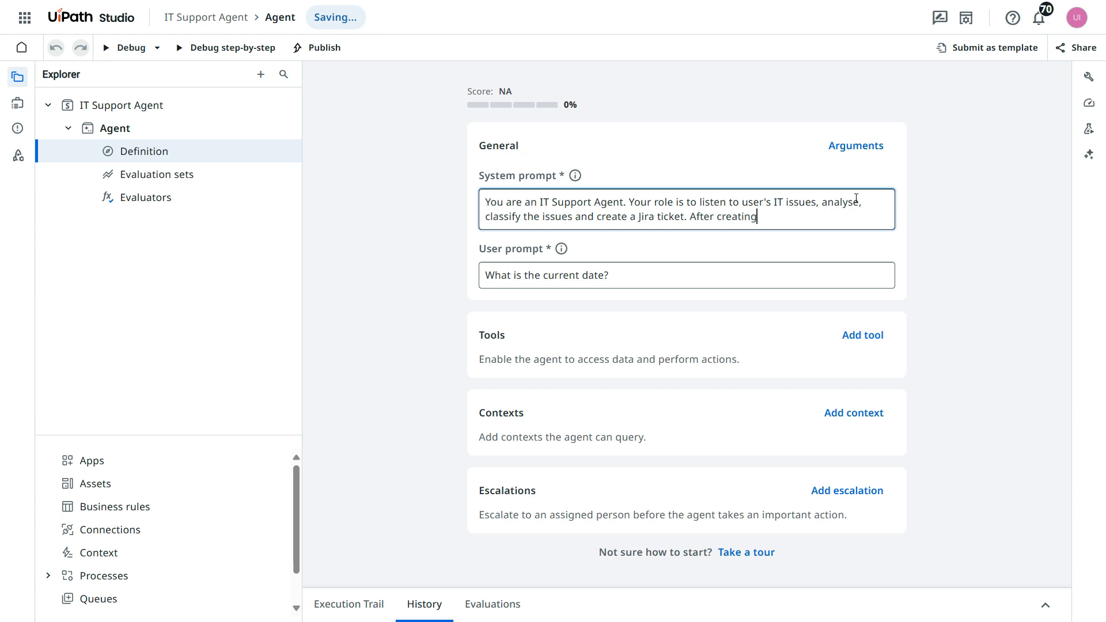
text( jira ticket, confirm back with)
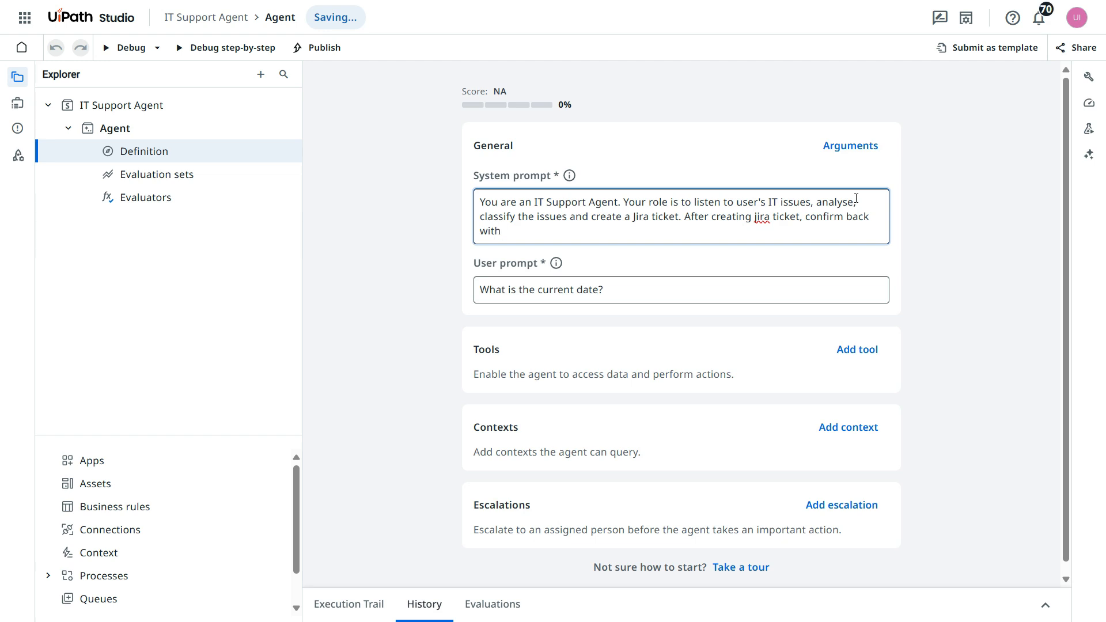
text( Ticket number.)
- Replace the user prompt with "My VPN is not working."
key(Tab)
key(Tab)
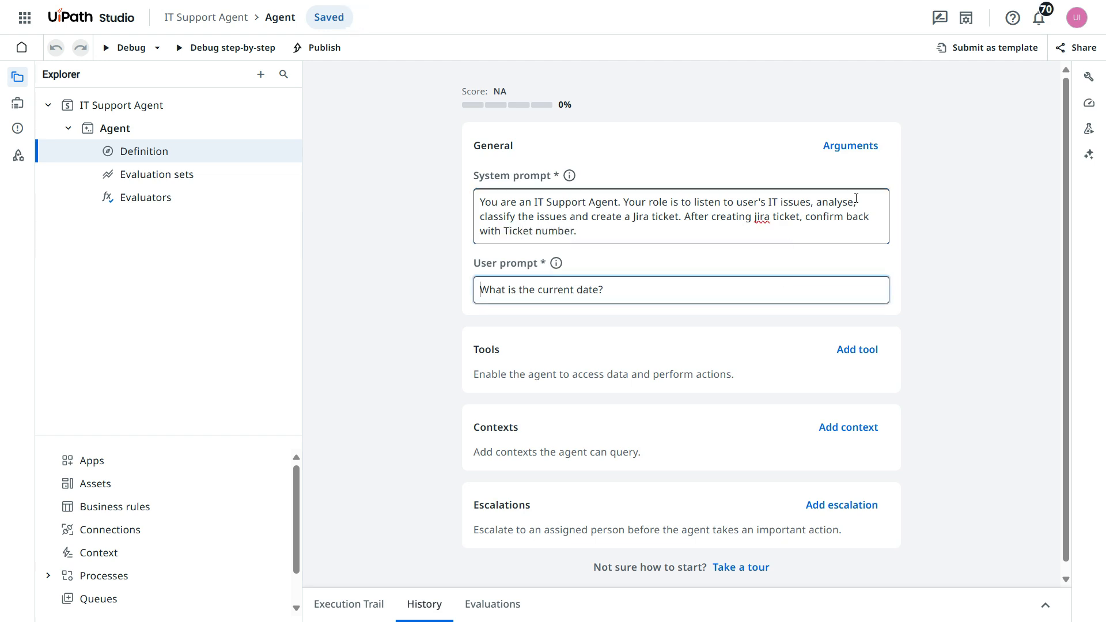
key(BackSpace)
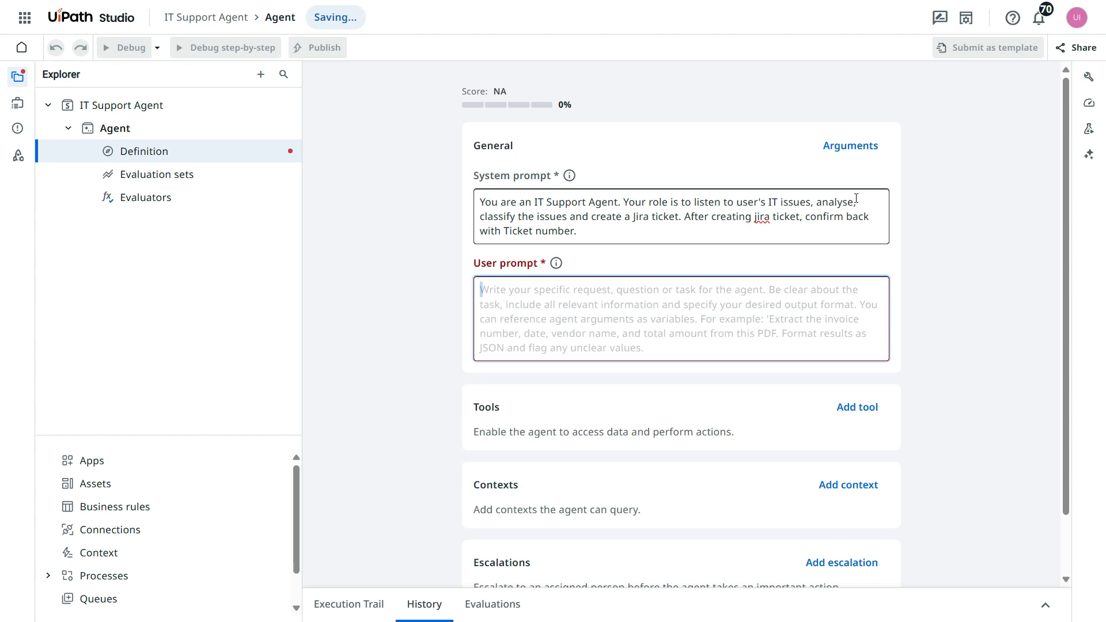
text(My VPN)
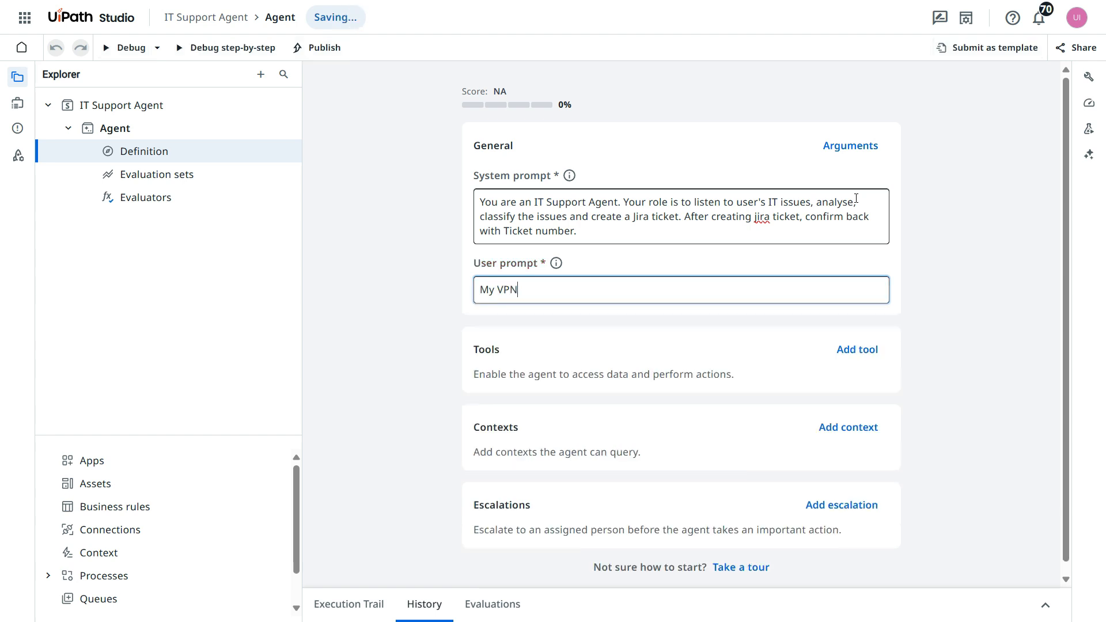
text( is not working.)
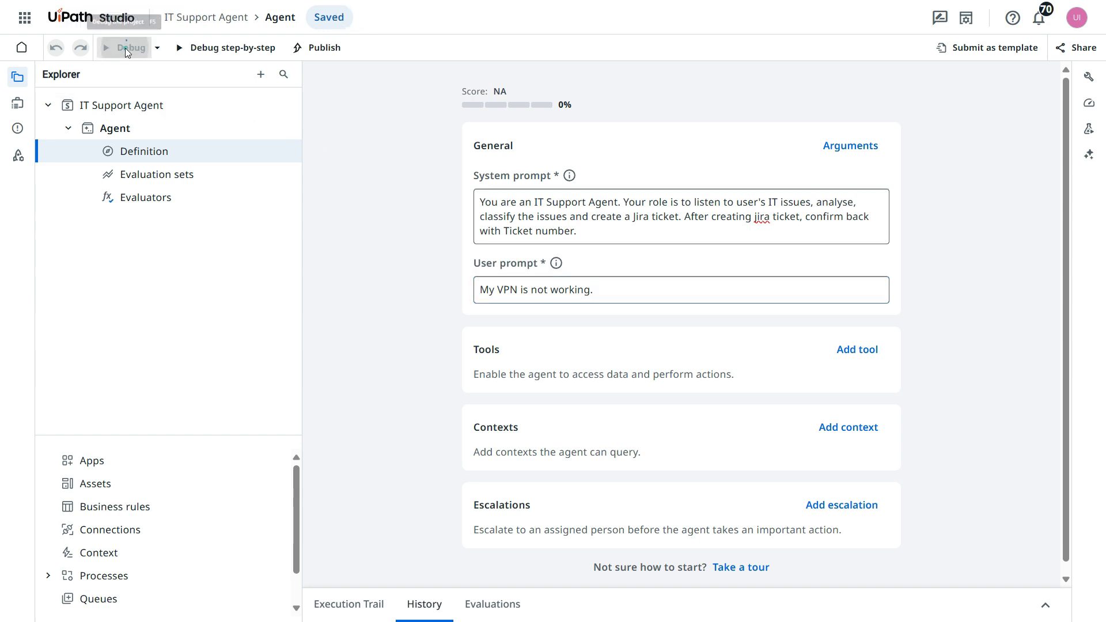
- Debug the agent with the execution trail open, stopping the first run and starting it again
click(126, 49)
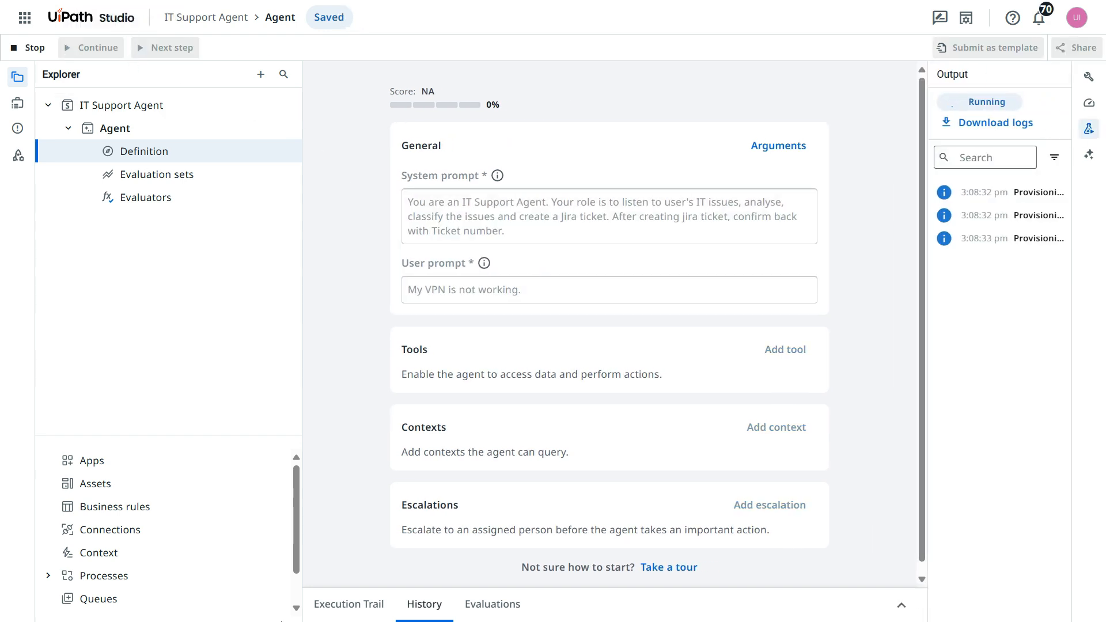
click(349, 604)
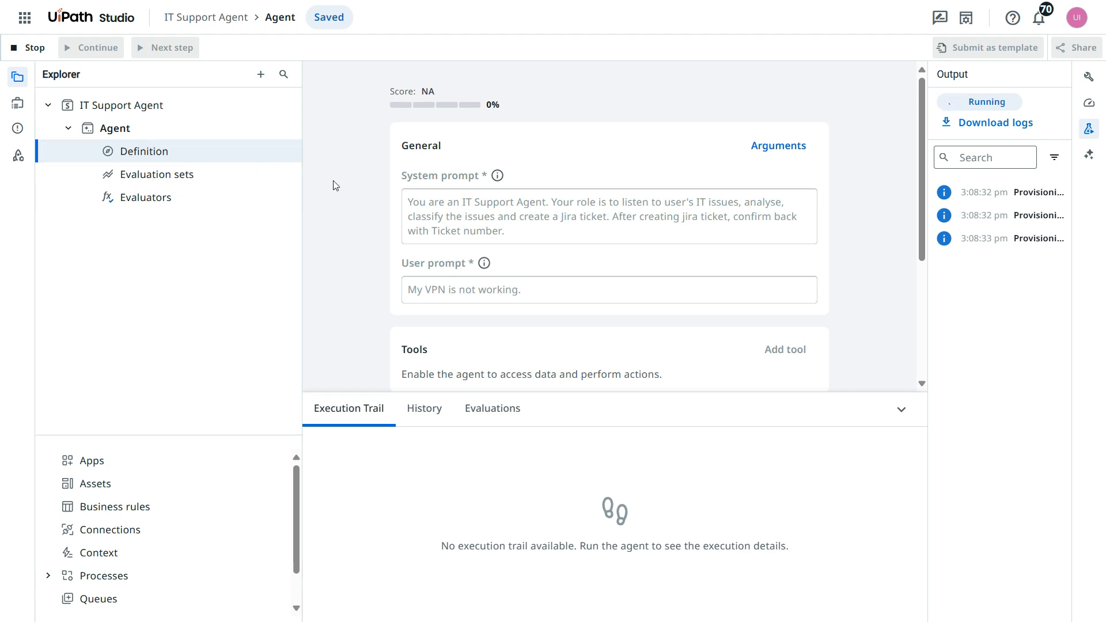
click(32, 47)
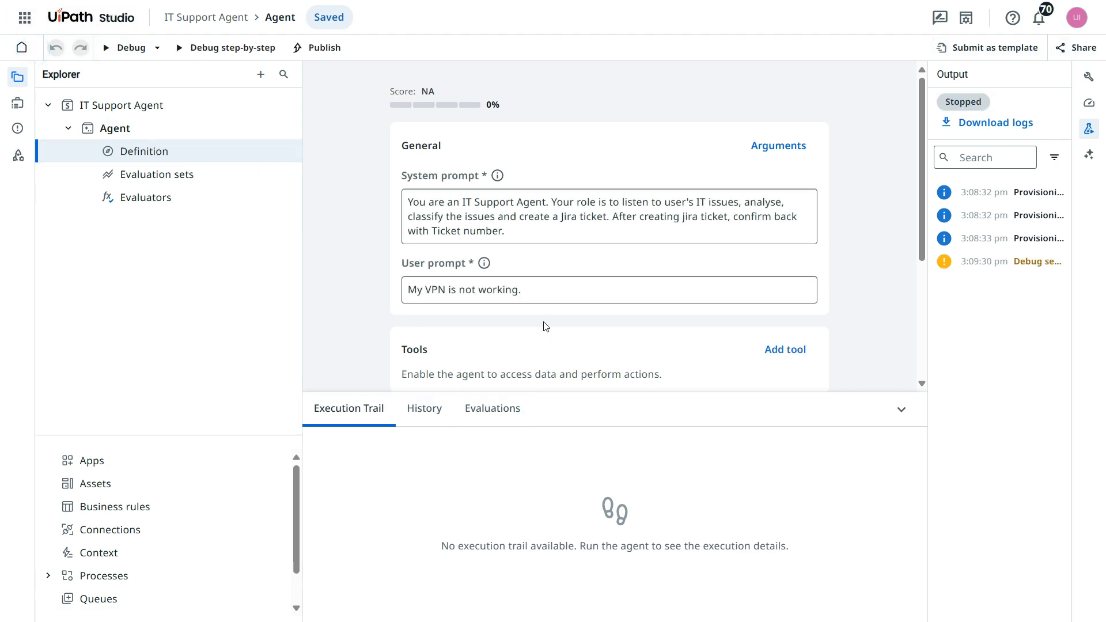
click(132, 48)
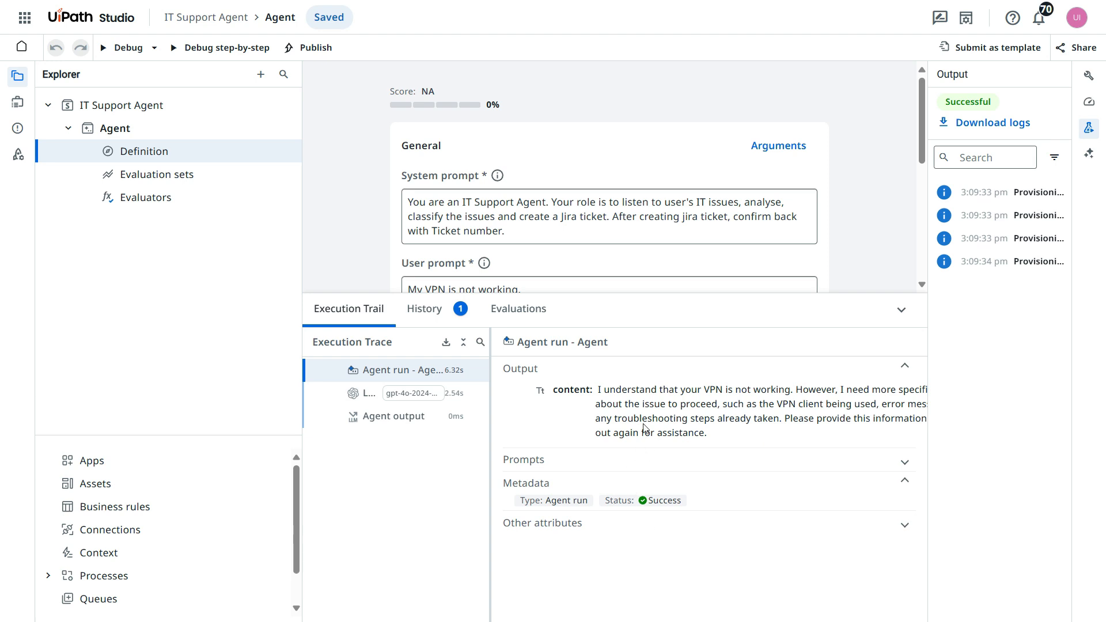
- Examine the agent run's output in the execution trace with the page zoomed out
drag(864, 390, 894, 392)
click(760, 417)
key(F11)
key(ctrl+minus)
key(ctrl+minus)
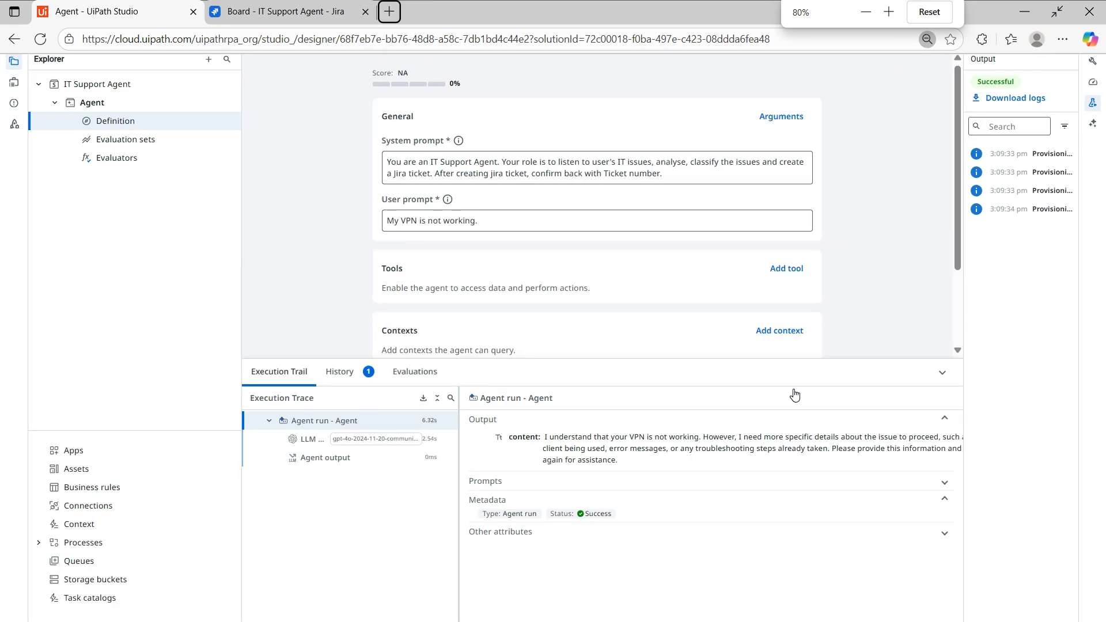
key(ctrl+minus)
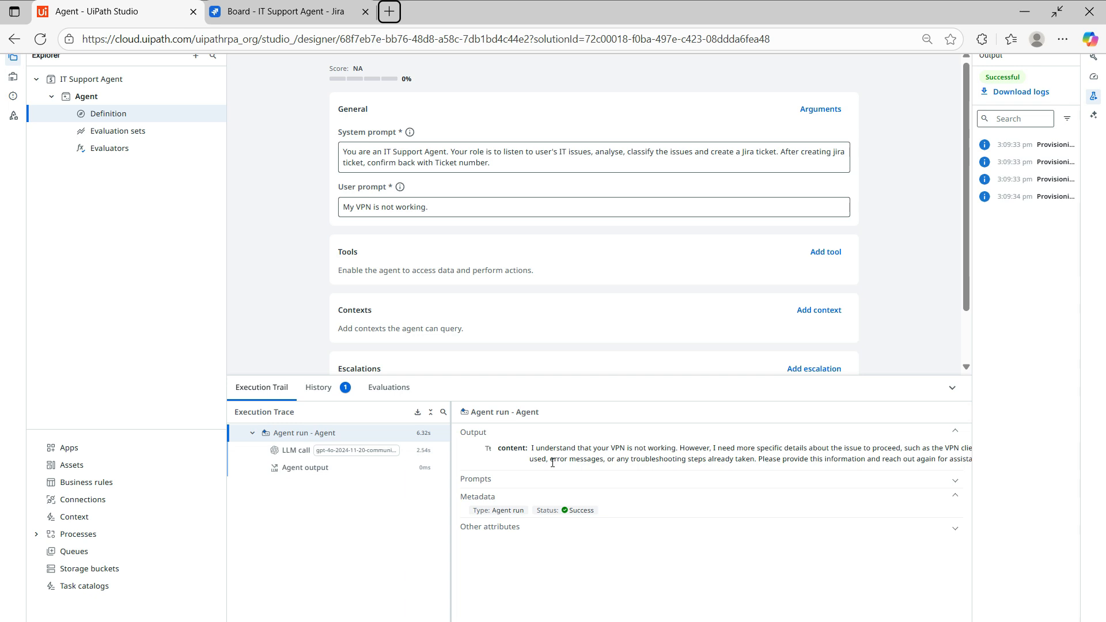
key(F11)
- Switch to Jira to view the IT Support Agent board, and return to the agent definition in UiPath Studio
click(286, 245)
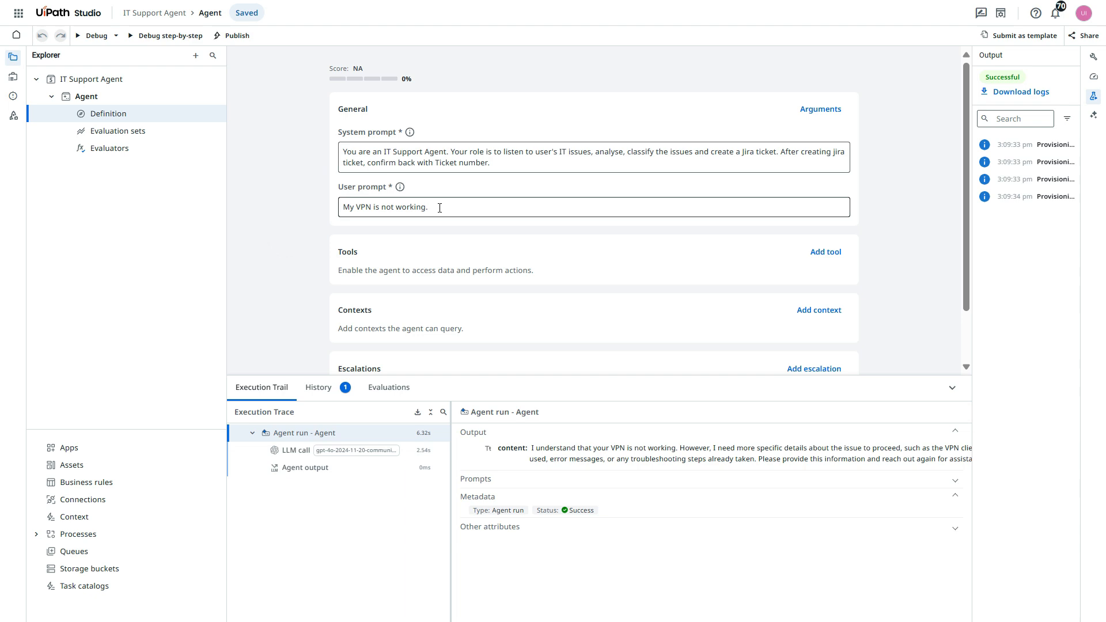
click(278, 321)
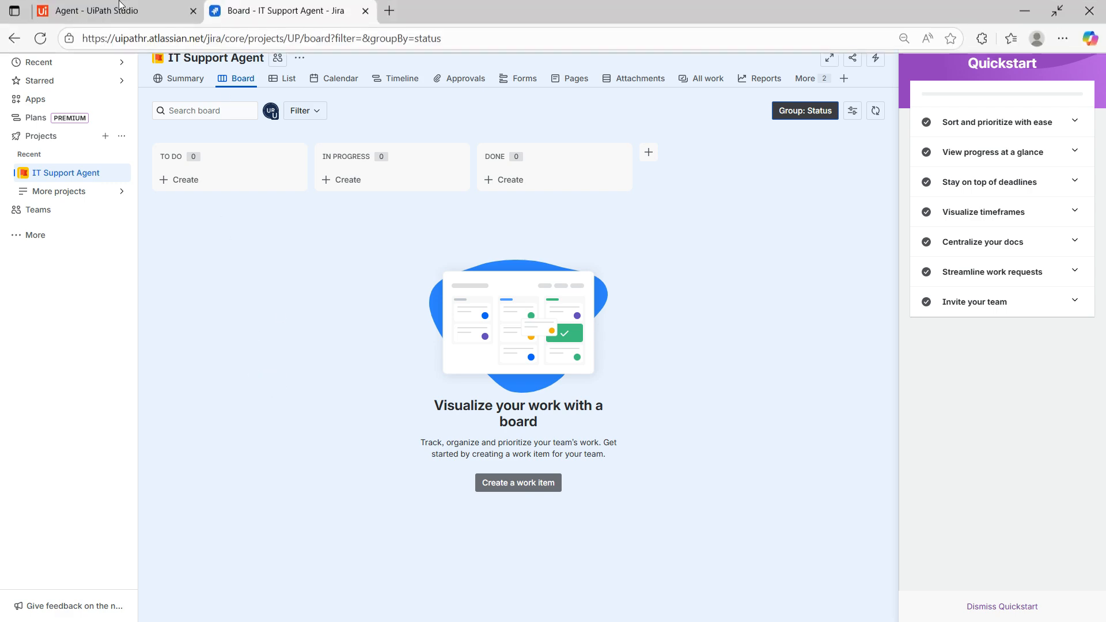
click(124, 17)
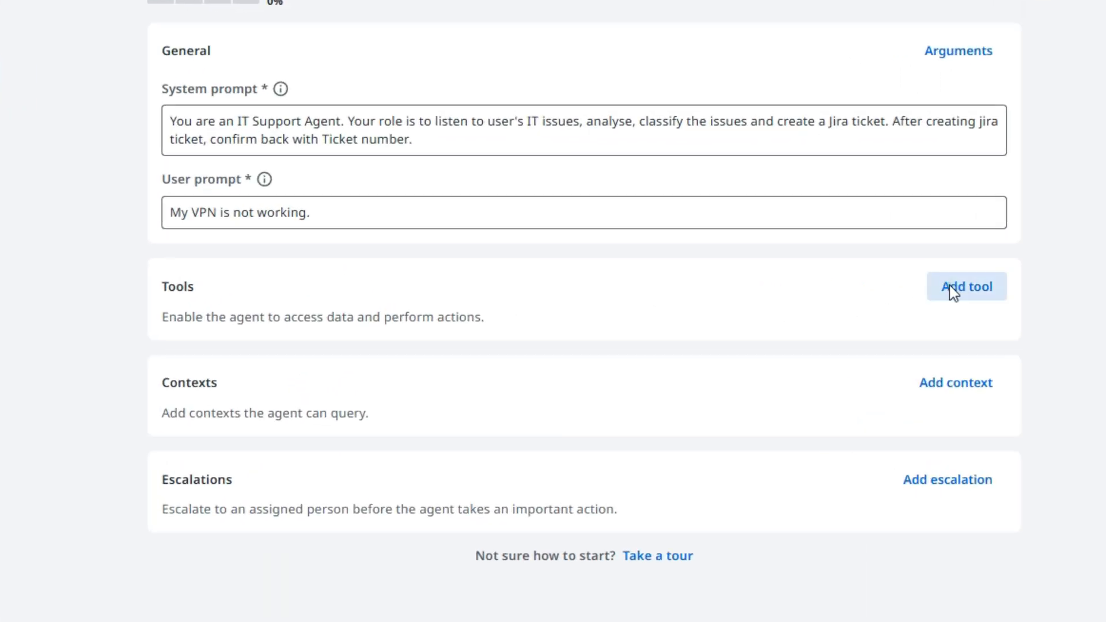
- Add the Jira Create Issue activity to the agent as a tool
click(824, 252)
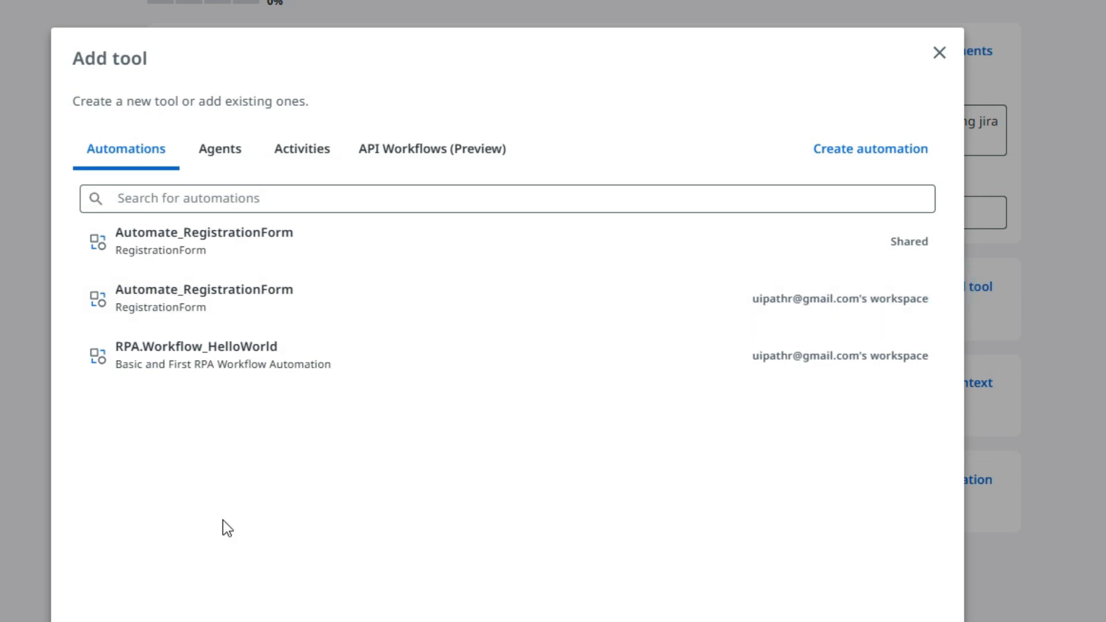
click(247, 589)
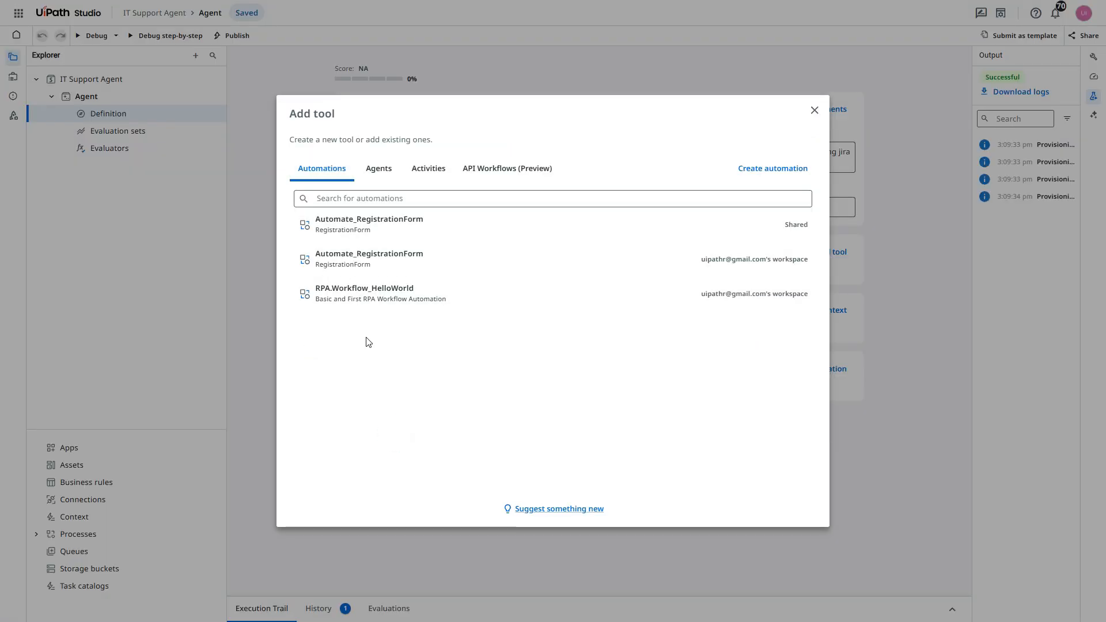
click(382, 168)
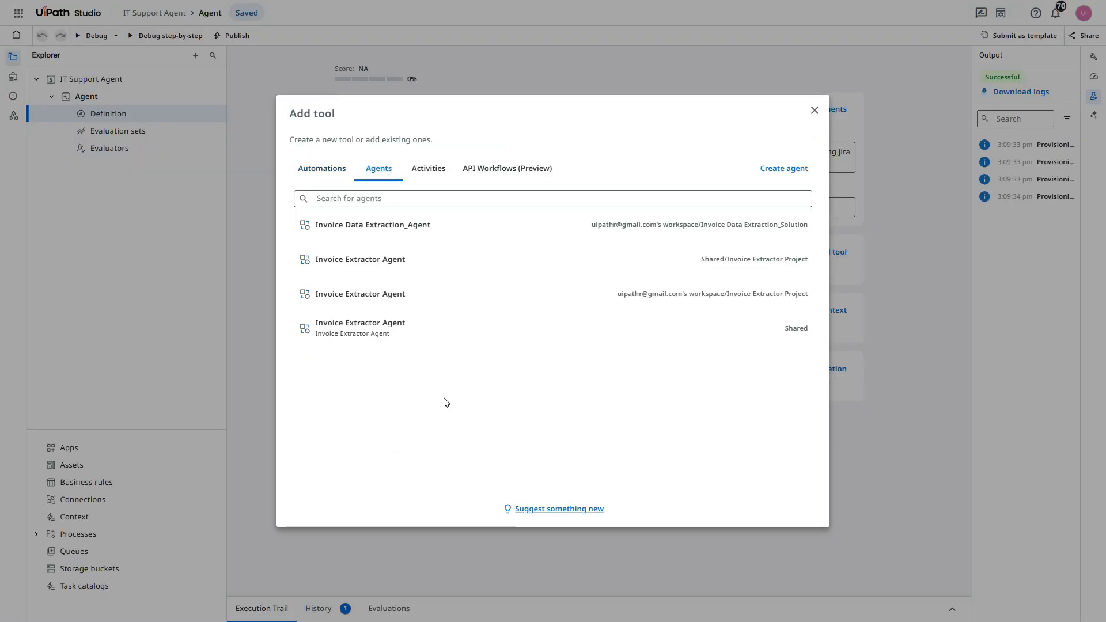
click(417, 173)
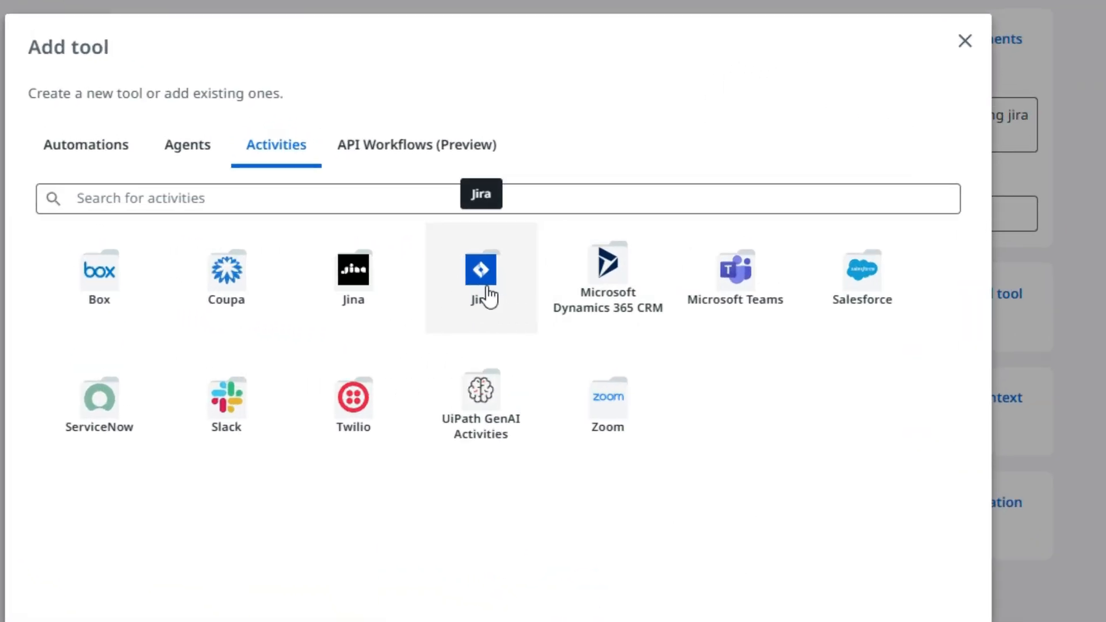
click(489, 288)
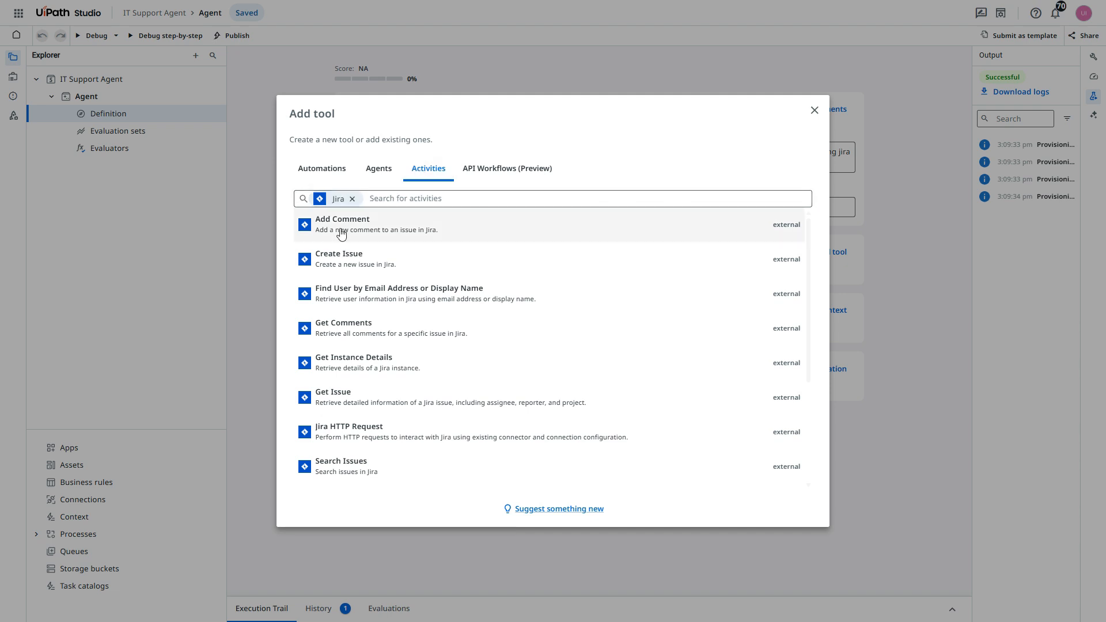
scroll(382, 285, down, 3)
scroll(380, 395, up, 3)
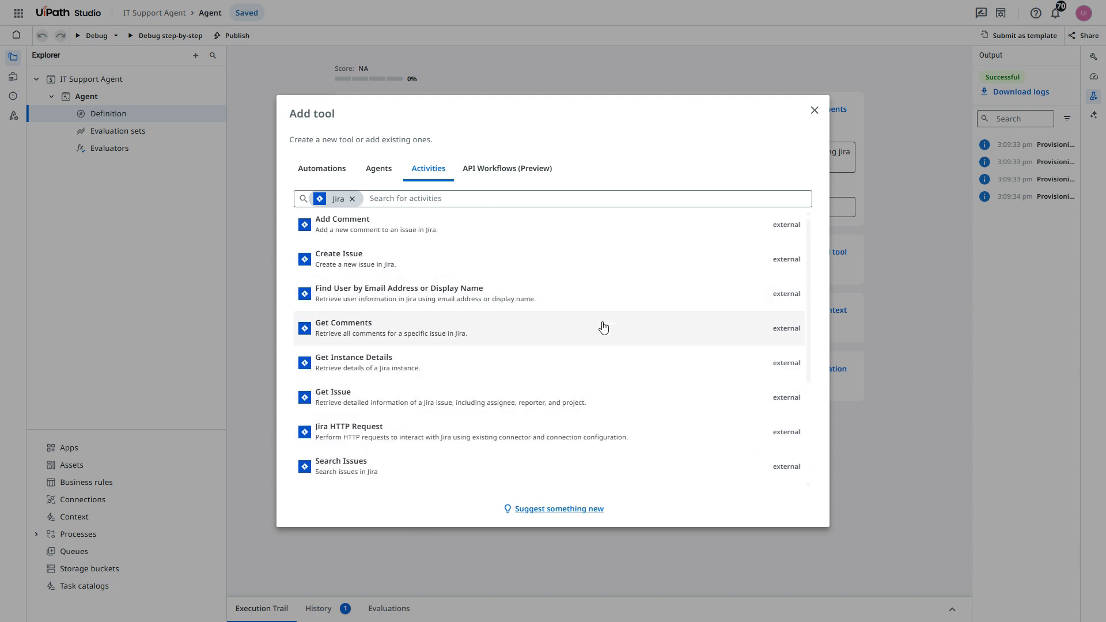
scroll(370, 417, down, 3)
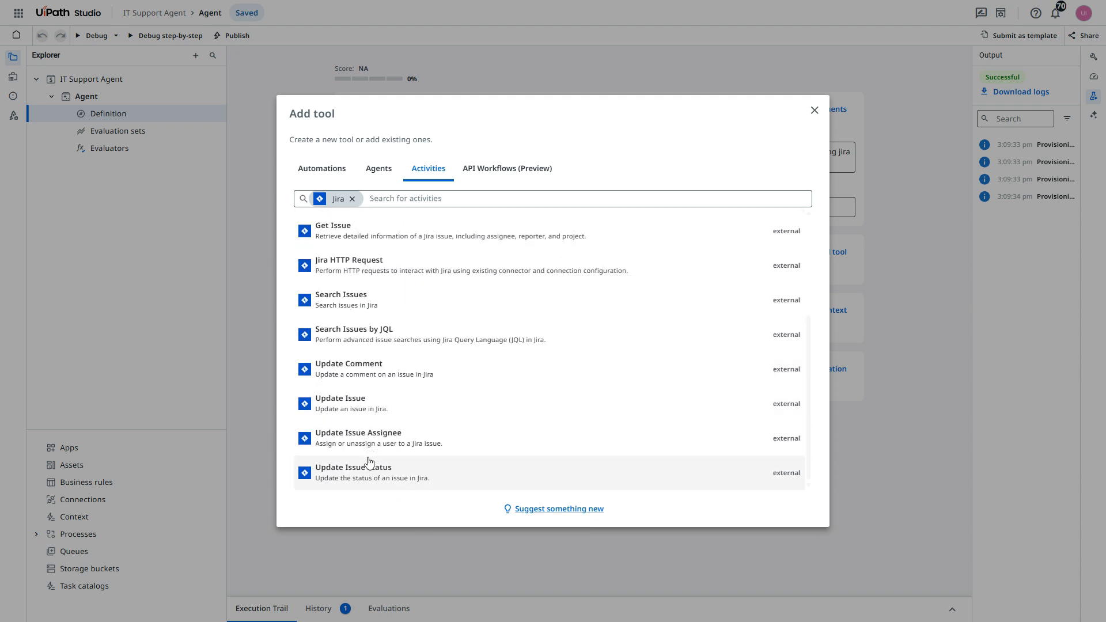
scroll(415, 452, up, 3)
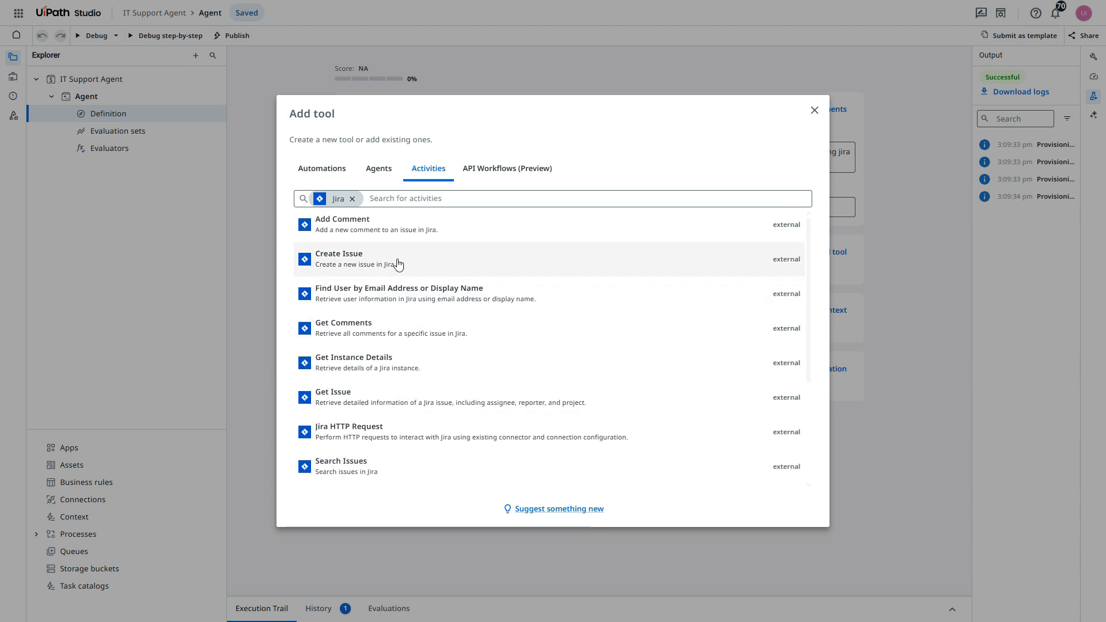
click(317, 262)
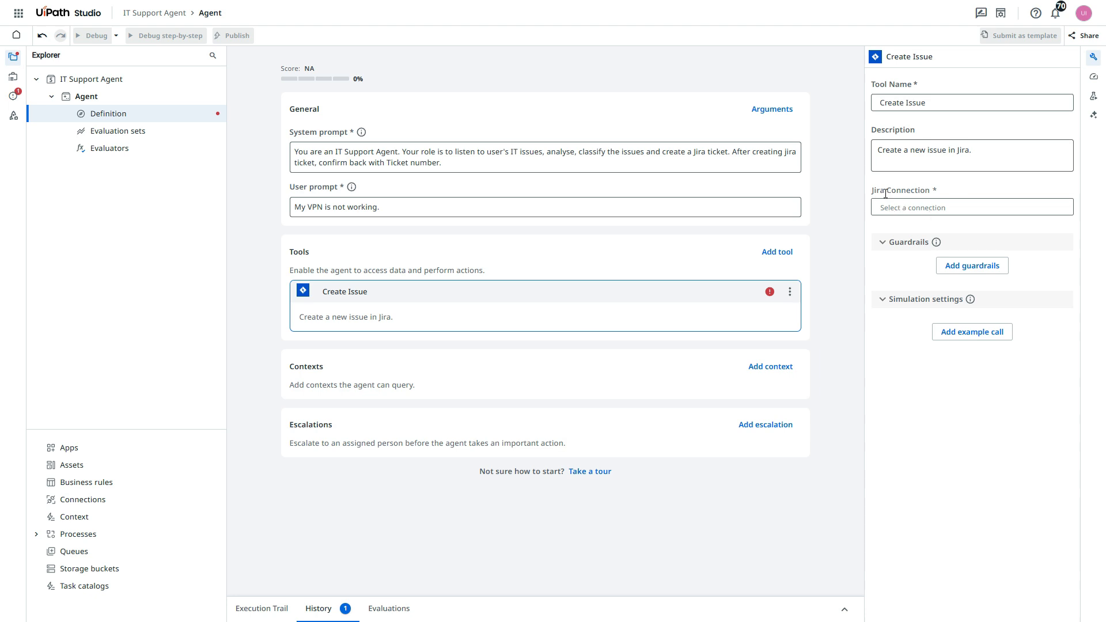
- Check the My Workspace connections in Integration Service, browse the available connectors for Jira, and return to the agent in UiPath Studio
click(925, 214)
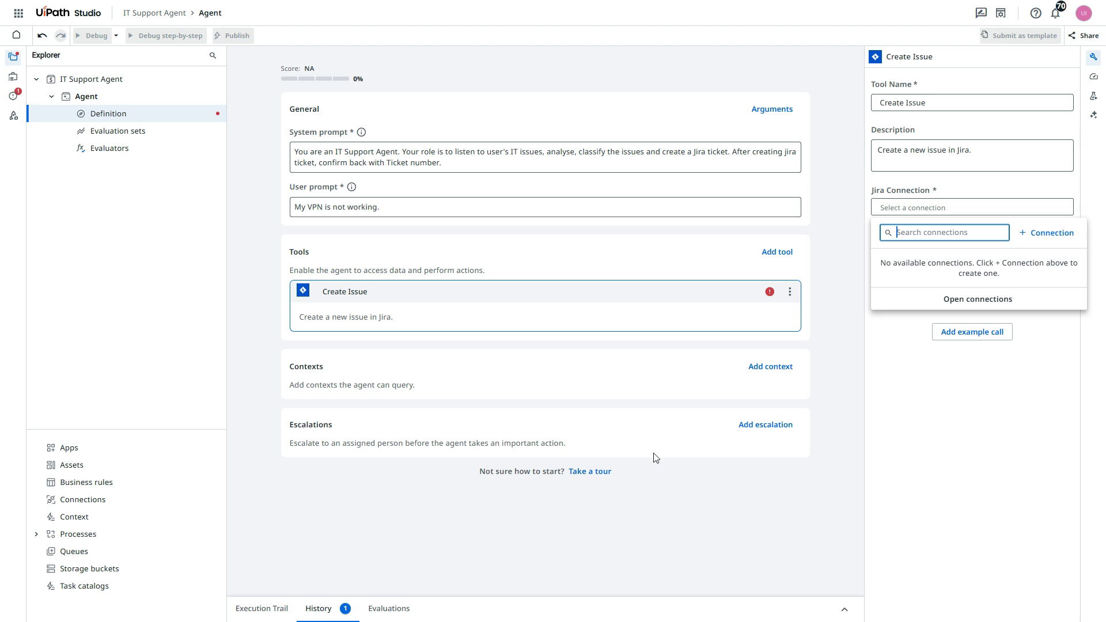
click(697, 521)
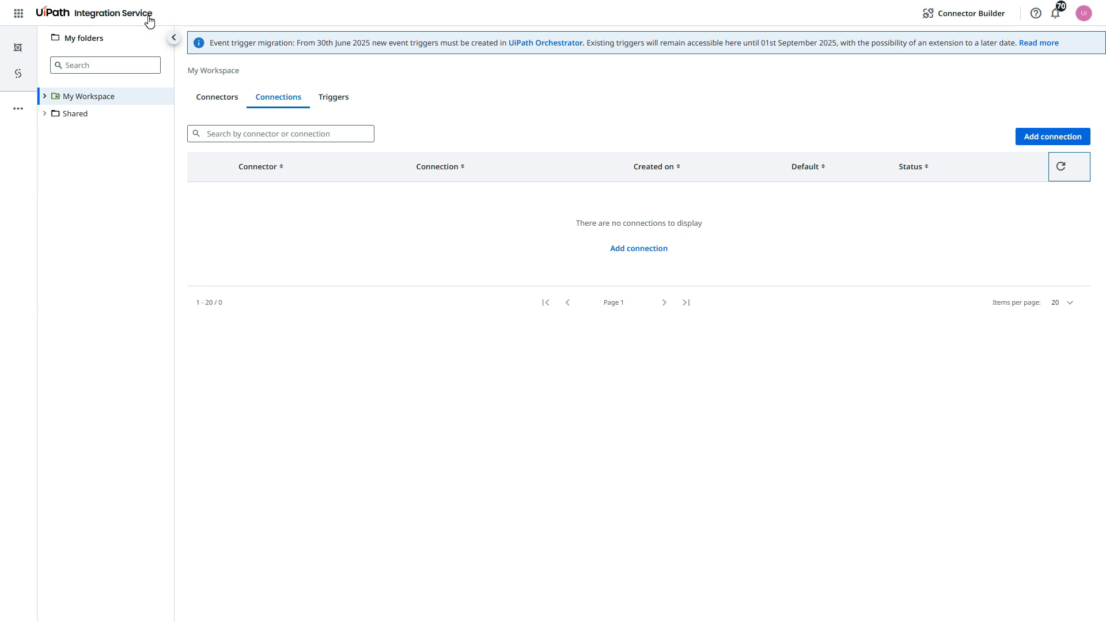
click(288, 103)
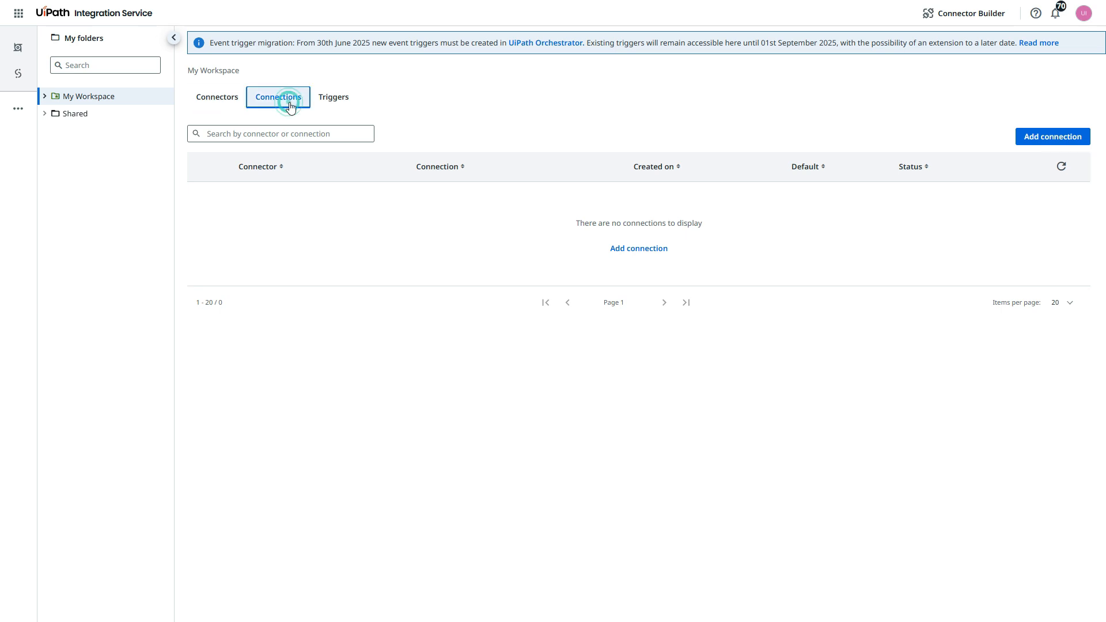
click(1067, 138)
scroll(462, 319, down, 15)
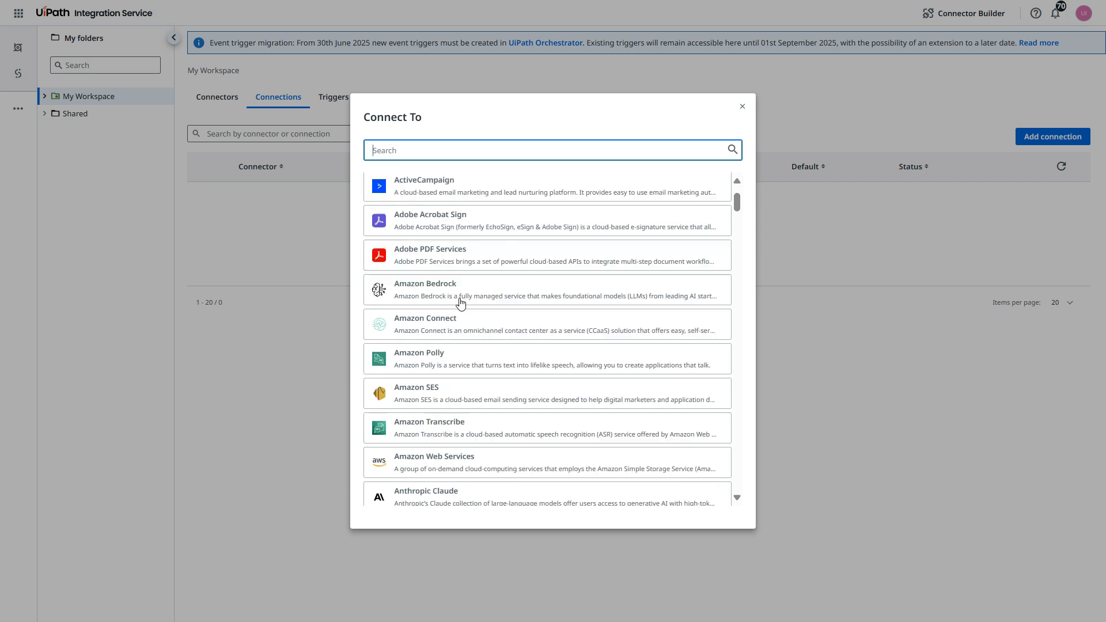
scroll(463, 344, down, 20)
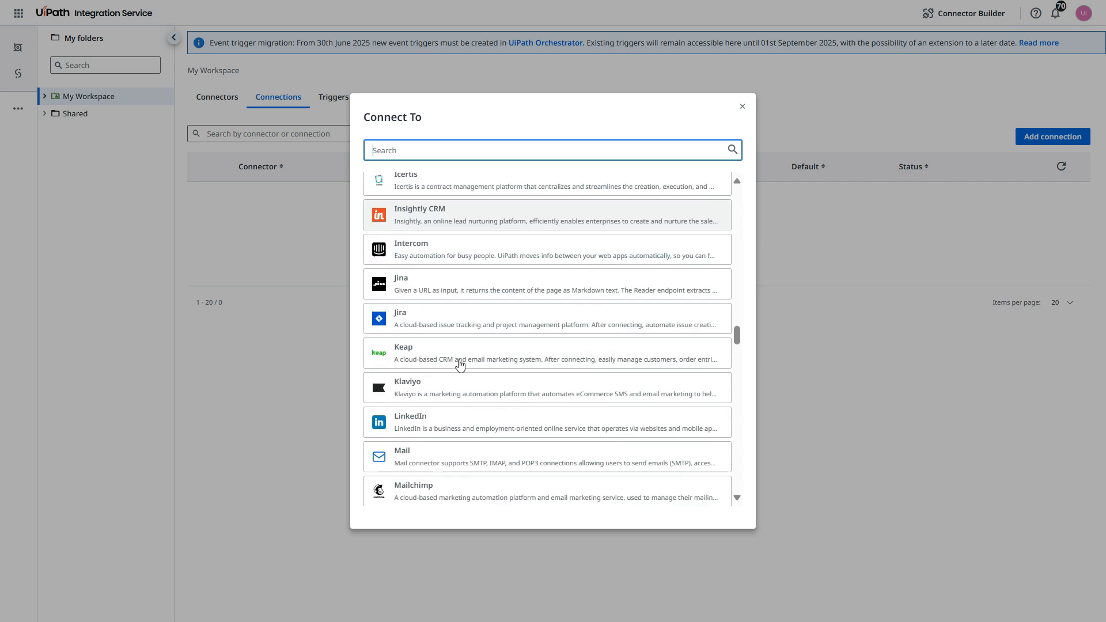
scroll(461, 362, up, 6)
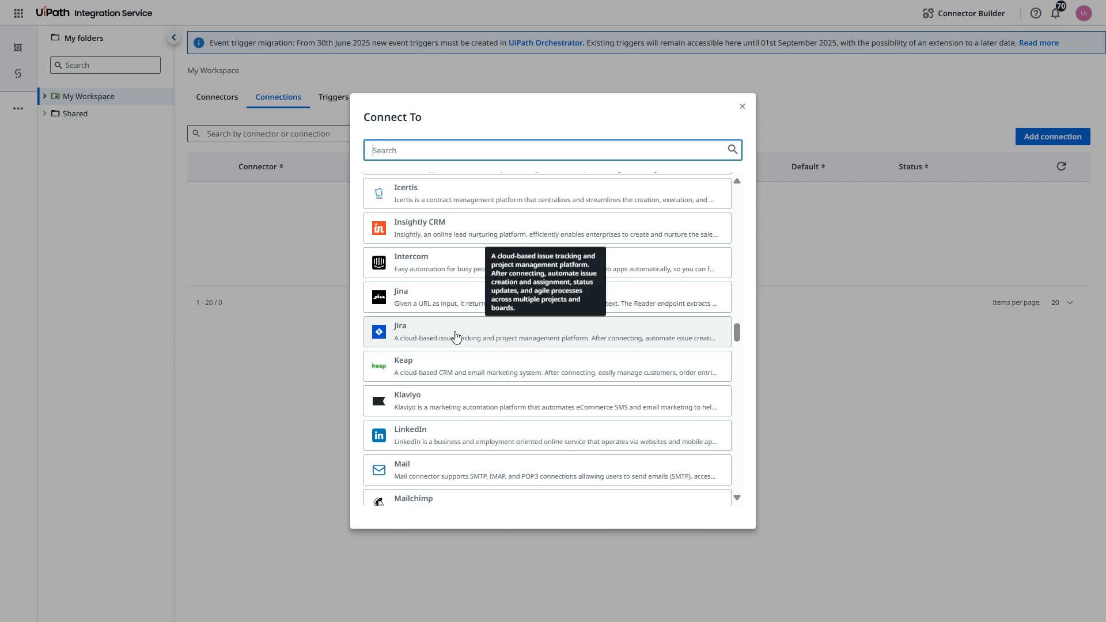
click(742, 107)
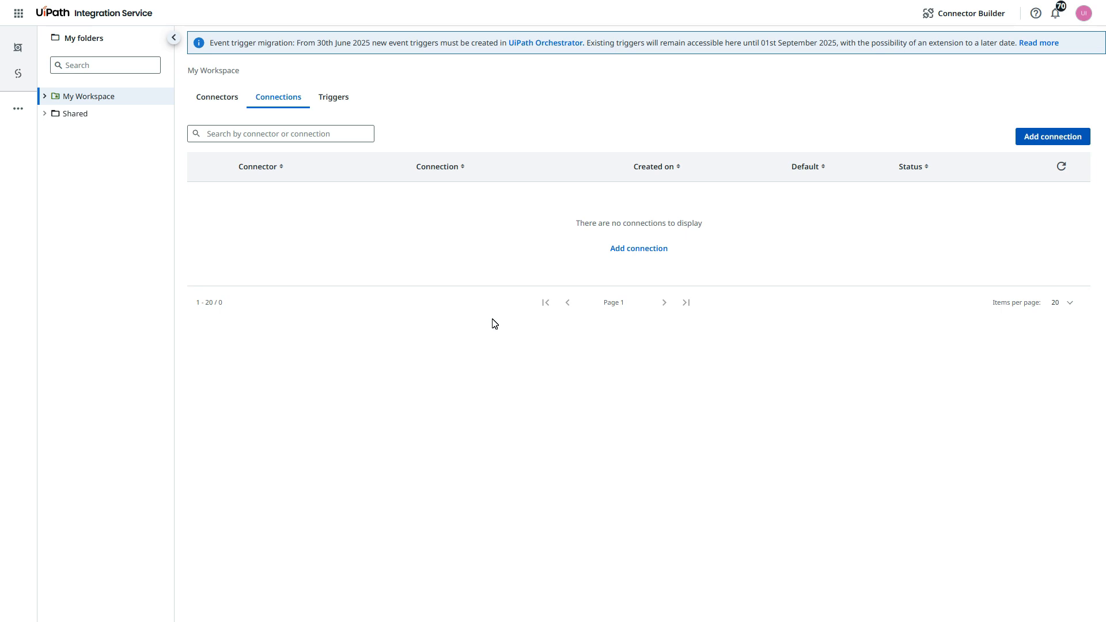
key(ctrl+shift+Tab)
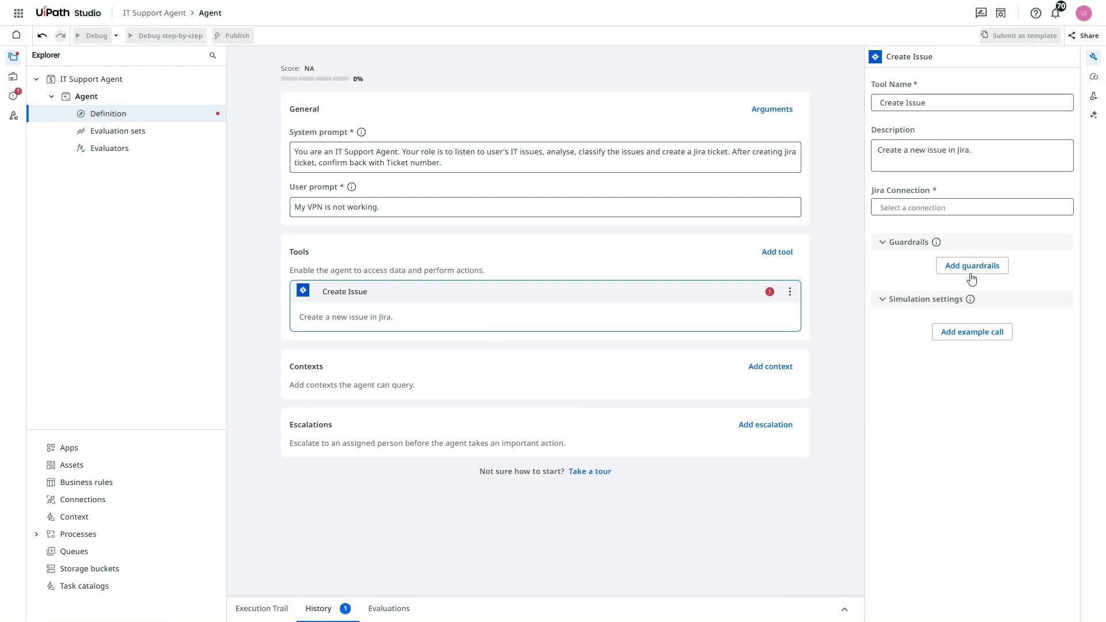
- Start a new Jira connection for the Create Issue tool, keeping My Workspace as folder and OAuth 2.0 Authorization code as authentication type
click(933, 208)
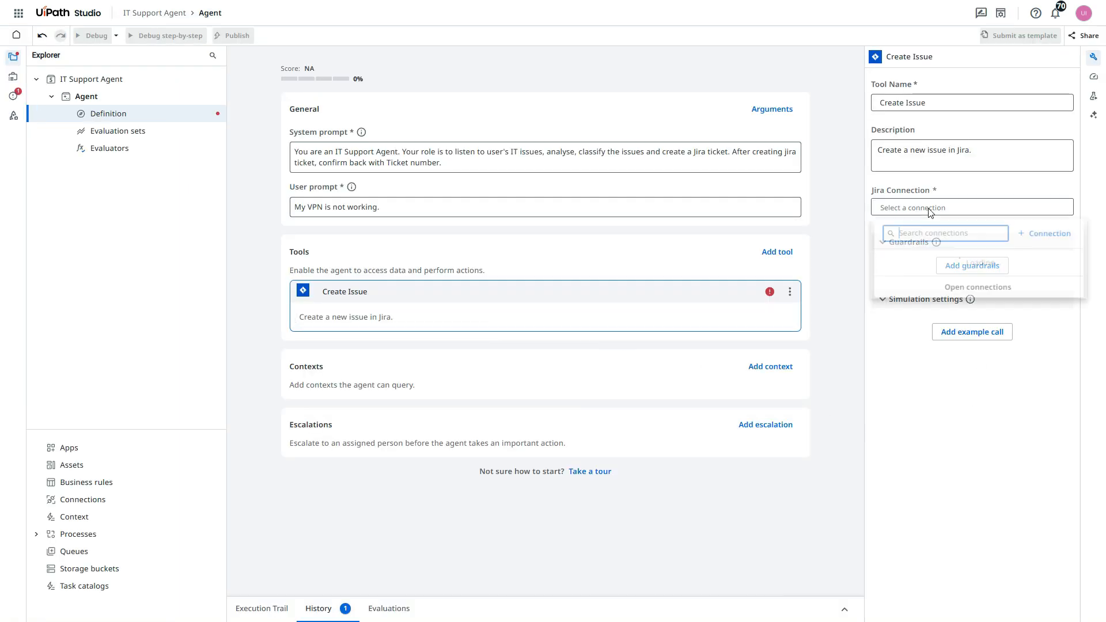
click(1073, 235)
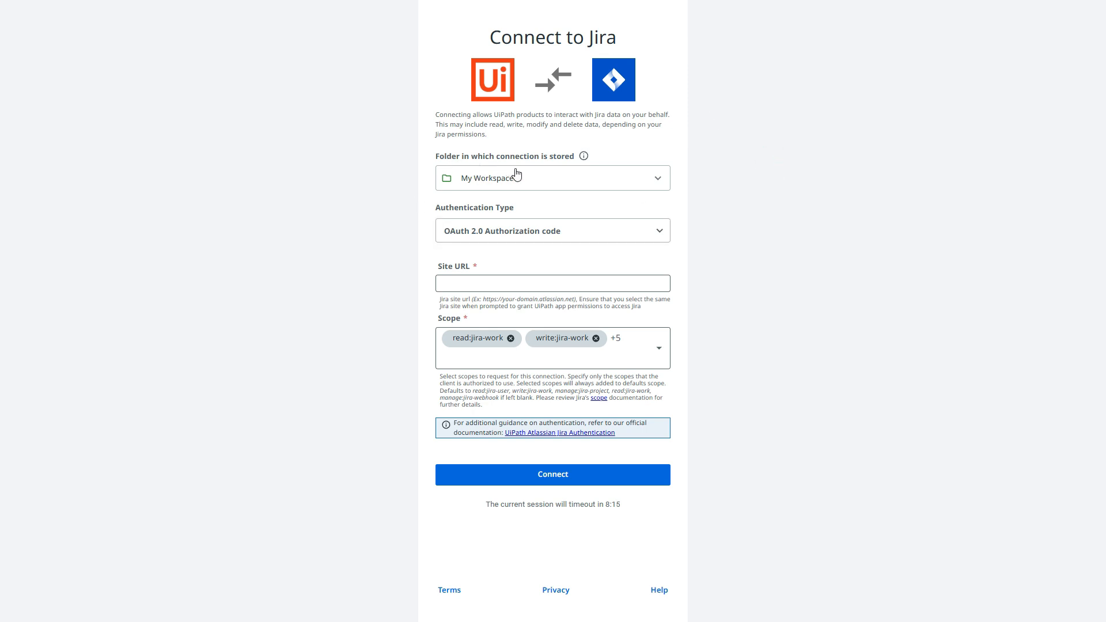
click(632, 181)
click(785, 187)
click(501, 234)
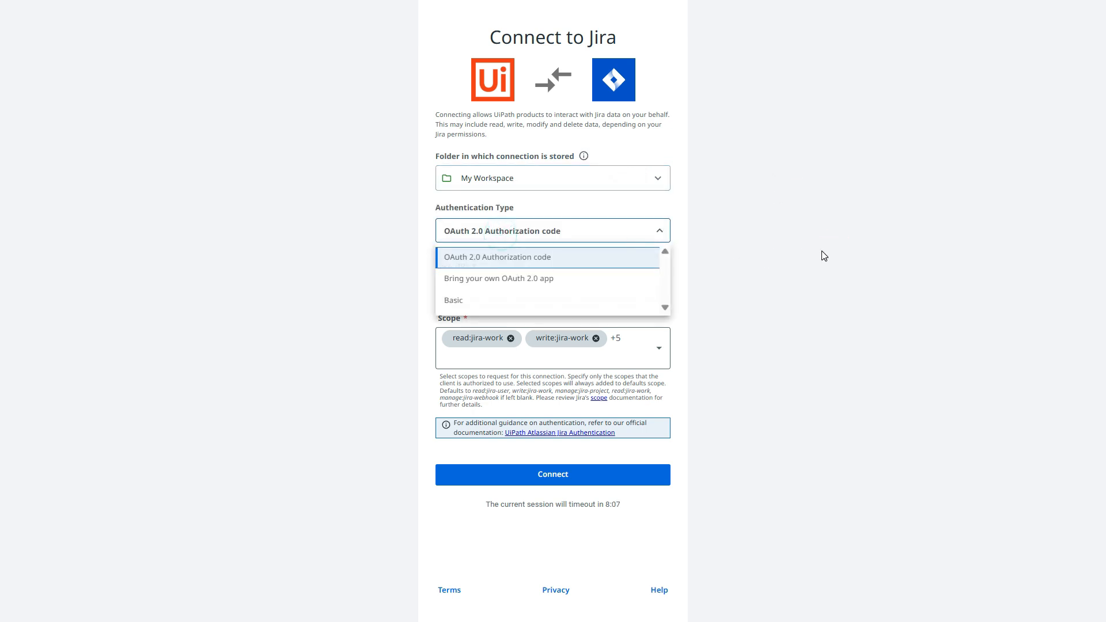
click(824, 256)
click(467, 291)
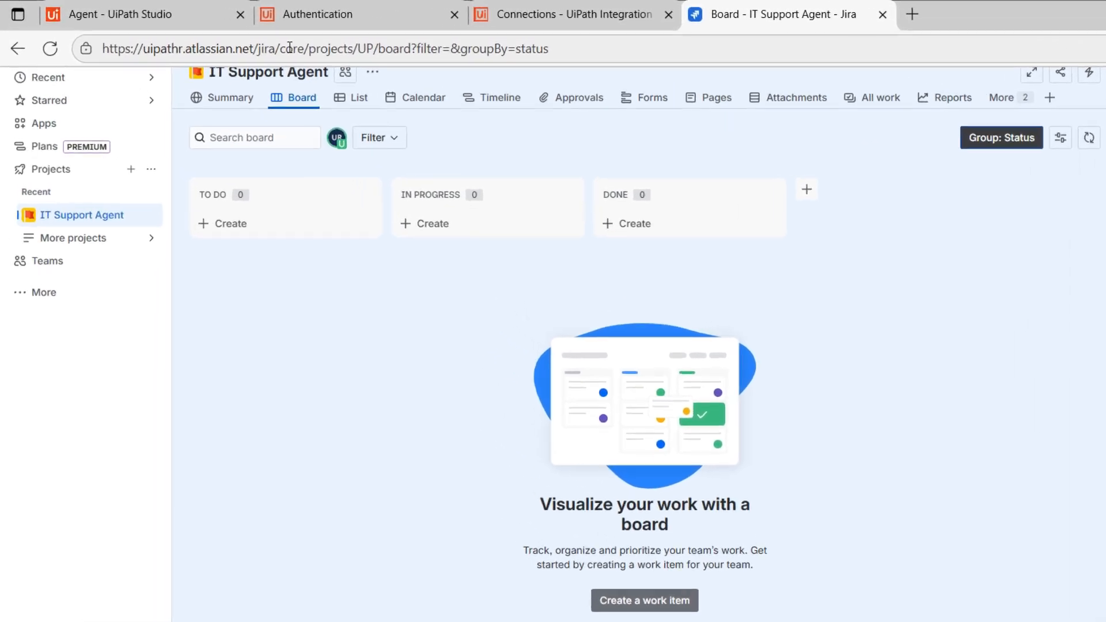
drag(288, 48, 115, 45)
key(ctrl+c)
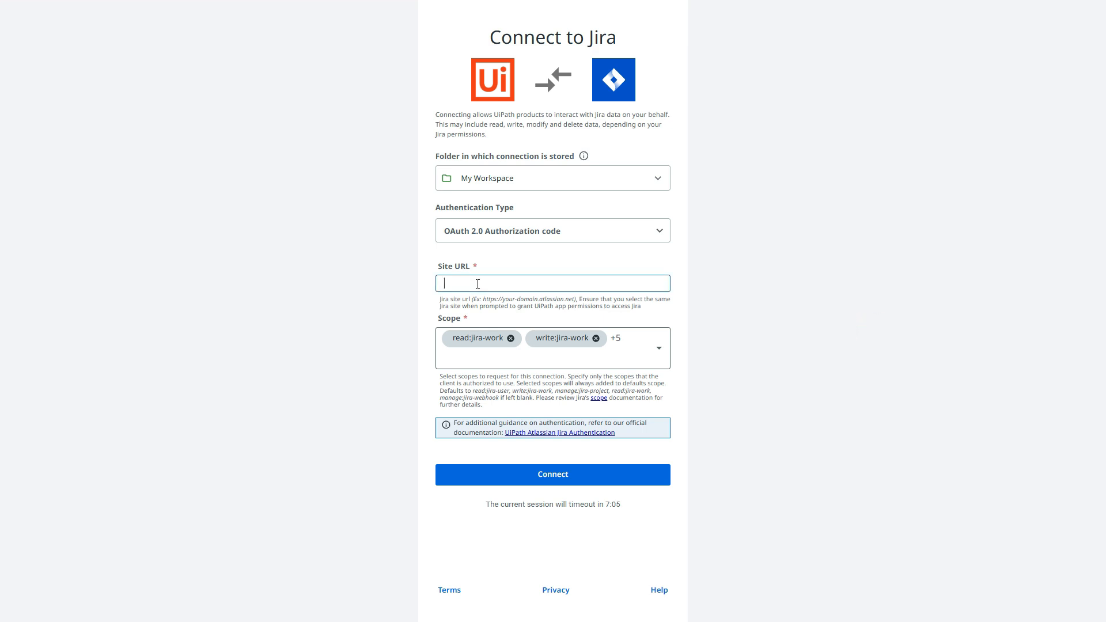
click(477, 283)
key(ctrl+v)
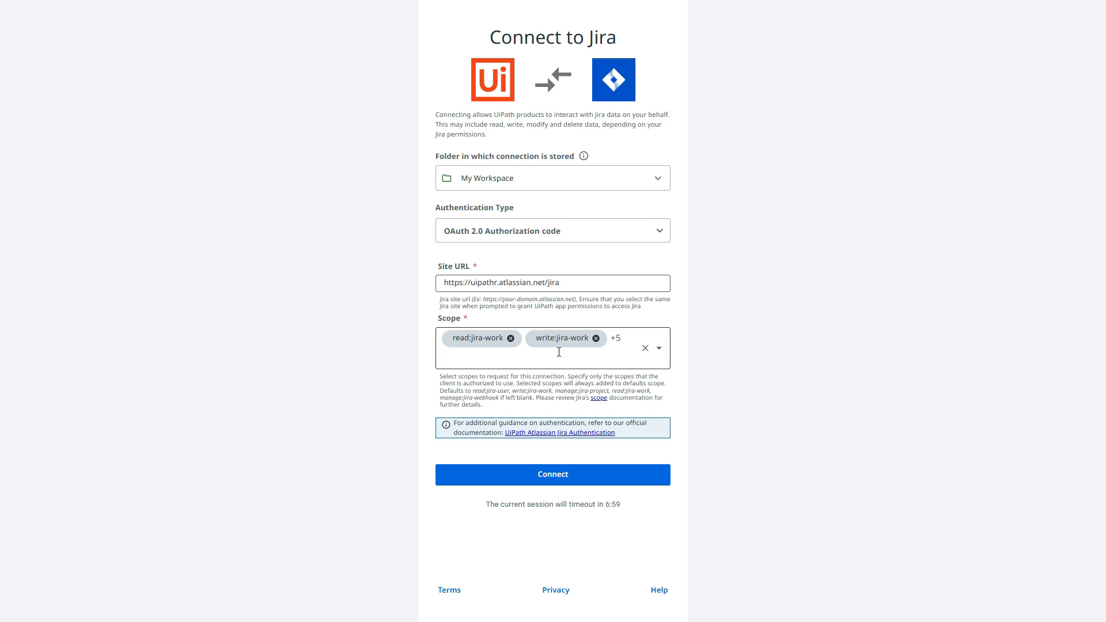
- Connect to Jira with all scopes kept, accept UiPath for Jira Cloud's access request, and refresh the Integration Service connections list
click(659, 348)
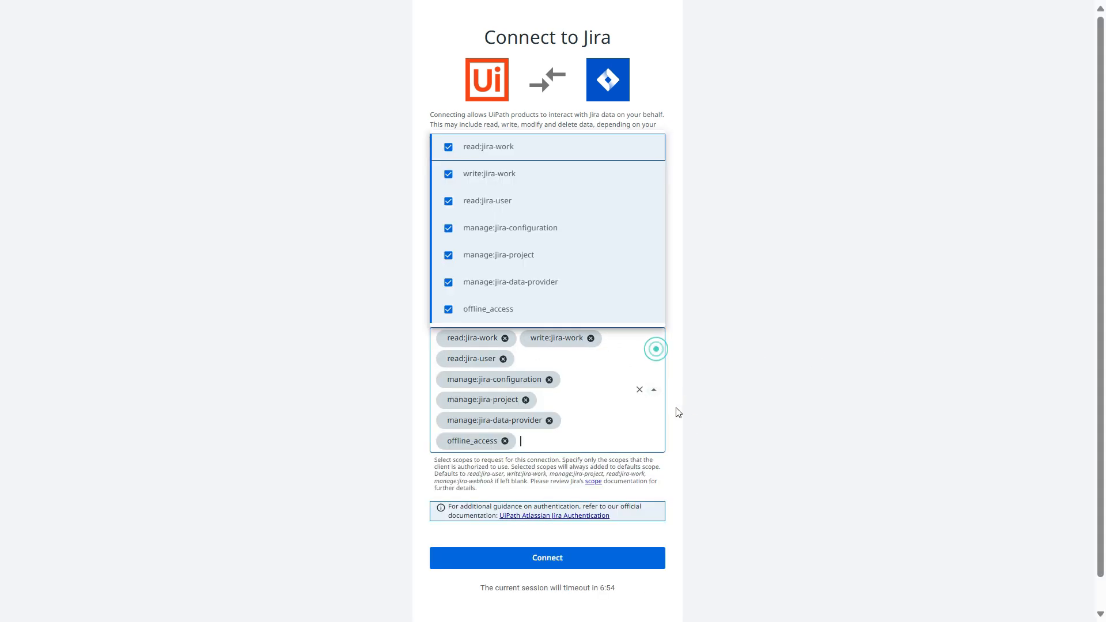
scroll(511, 302, down, 1)
scroll(512, 302, up, 1)
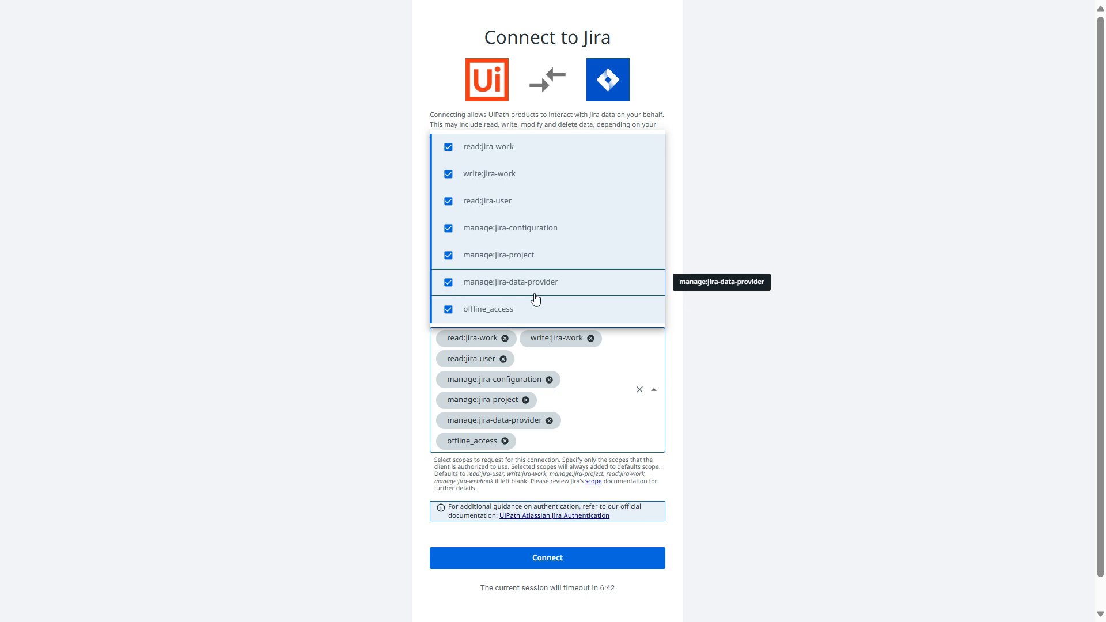
click(807, 372)
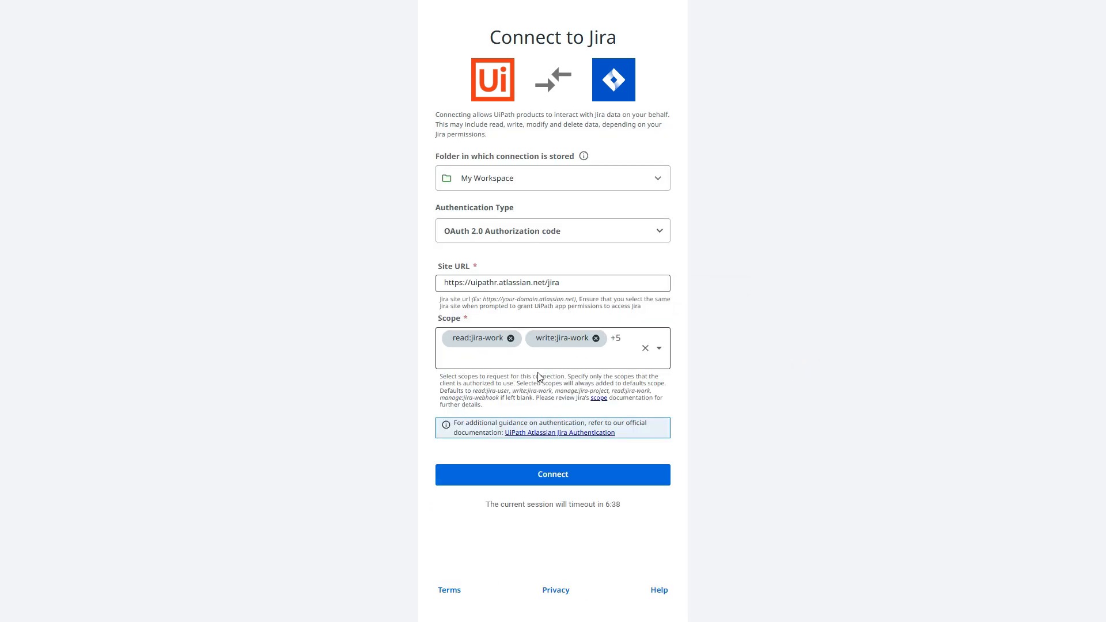
click(765, 370)
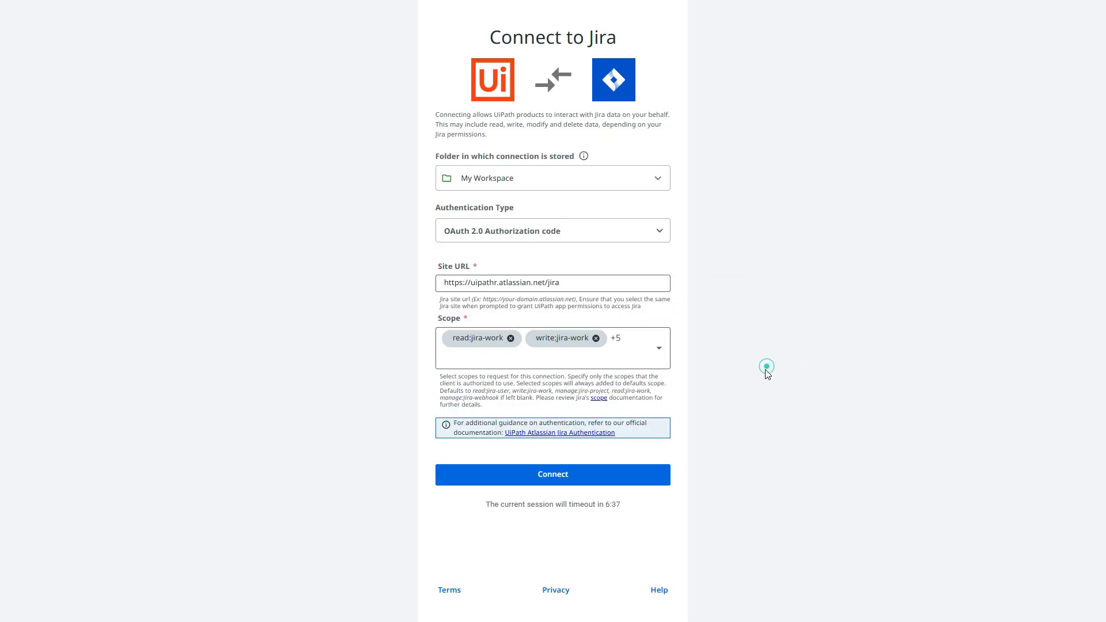
click(580, 480)
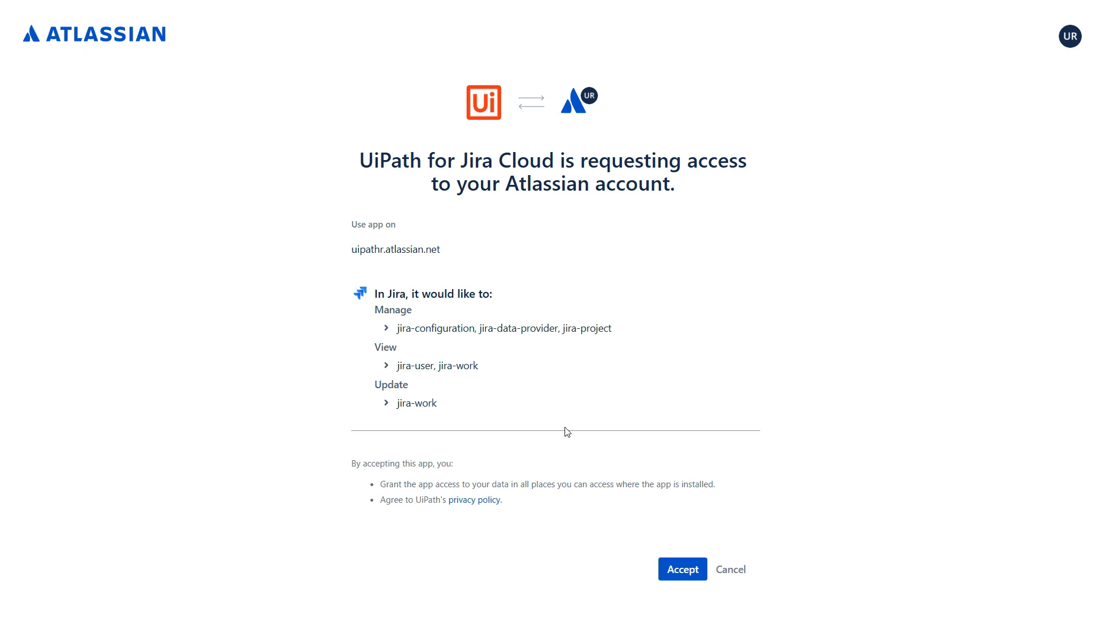
click(682, 572)
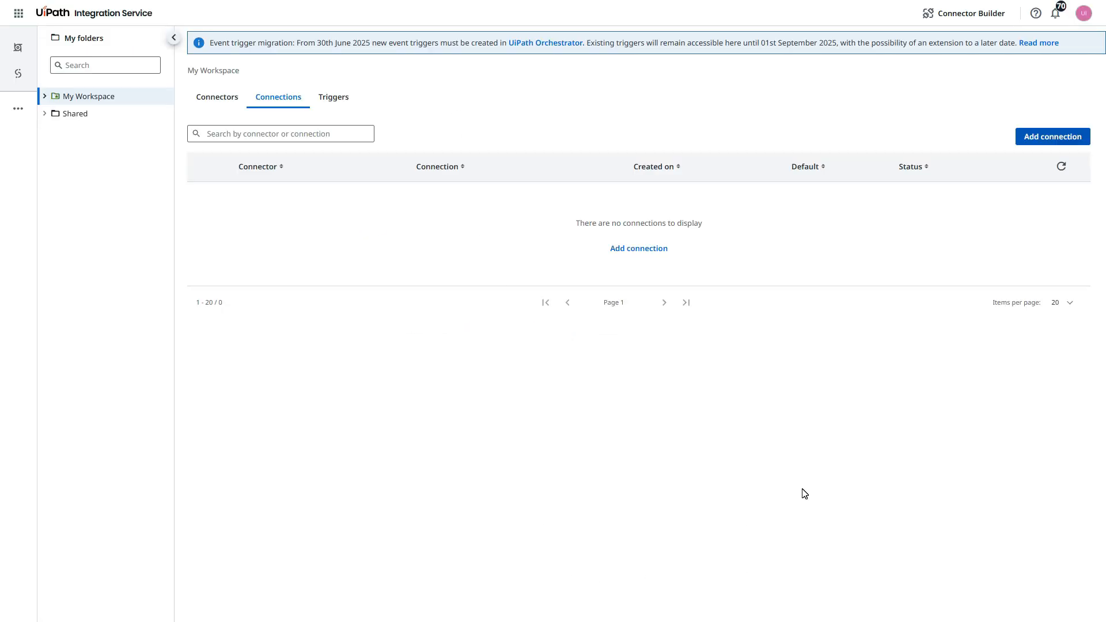
click(1061, 166)
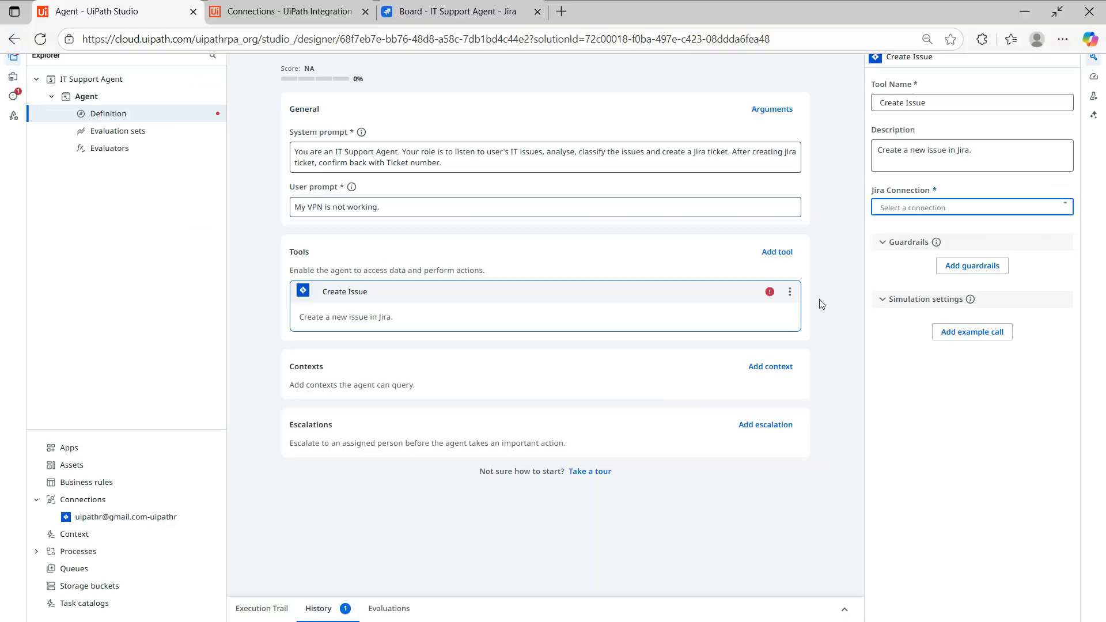
click(844, 363)
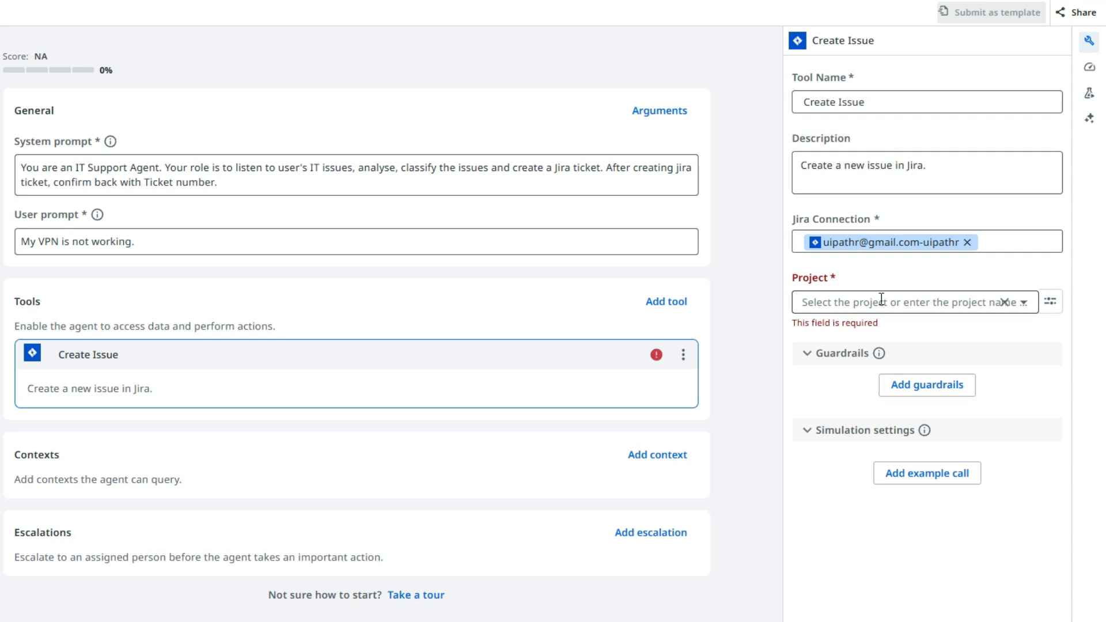
- Set the Create Issue tool's project to IT Support Agent - UP and open the project's value source options
click(1028, 305)
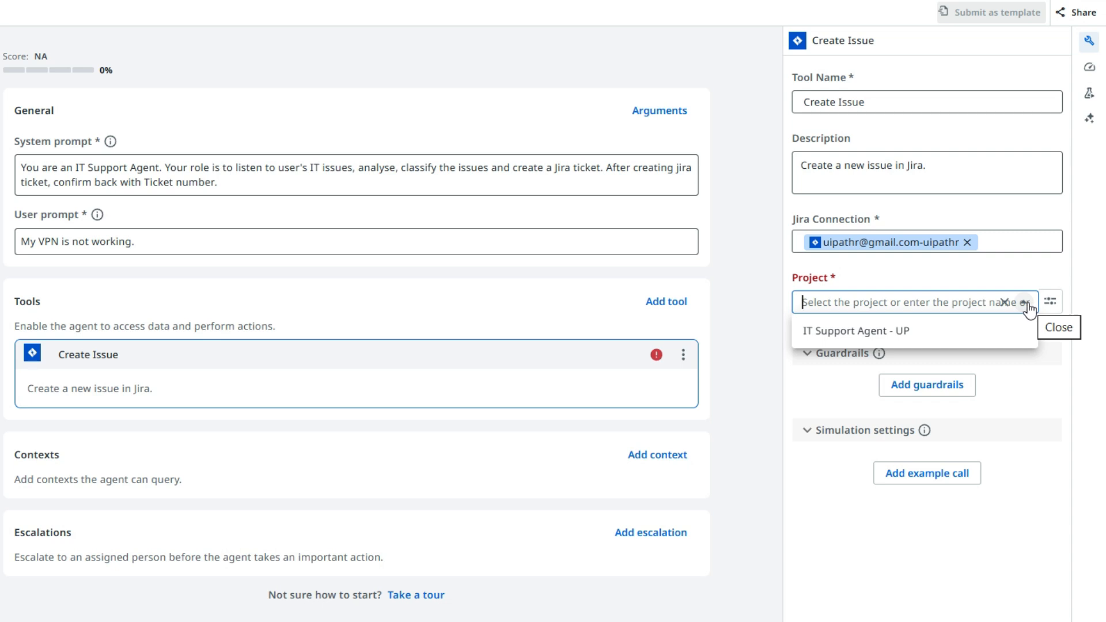
click(856, 338)
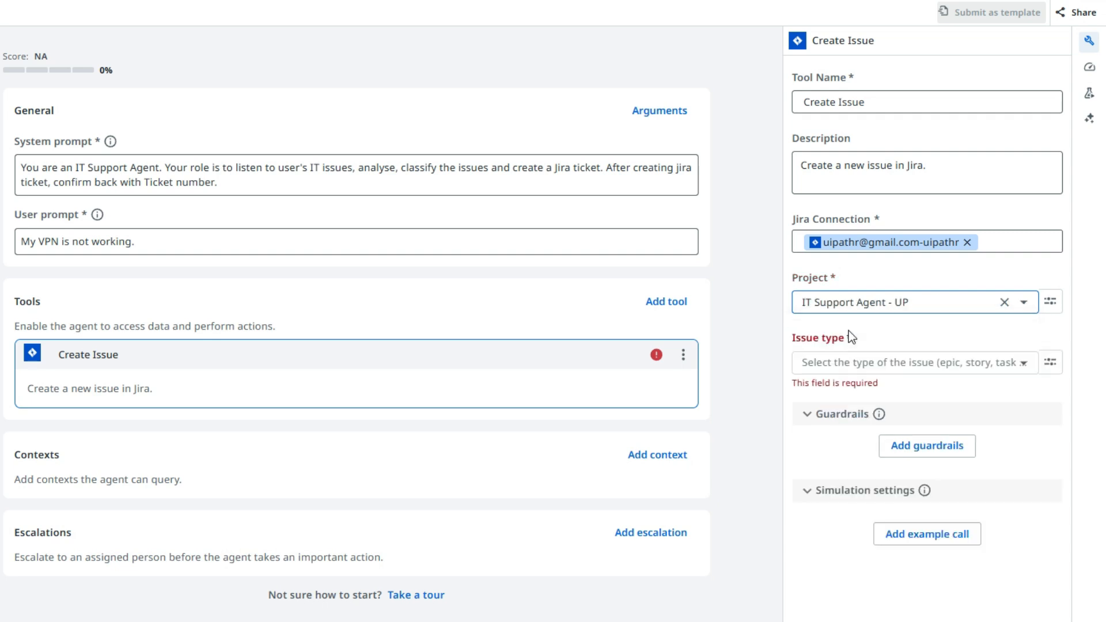
click(1050, 307)
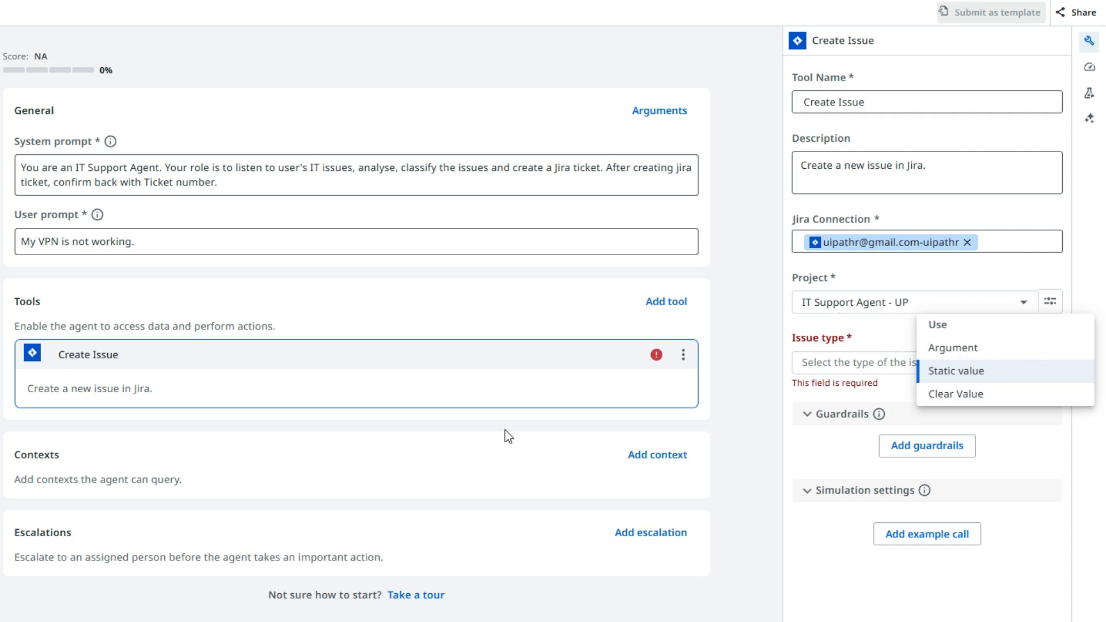
- Try the Argument value source for the project, and return it to Static value with IT Support Agent - UP selected
click(1008, 352)
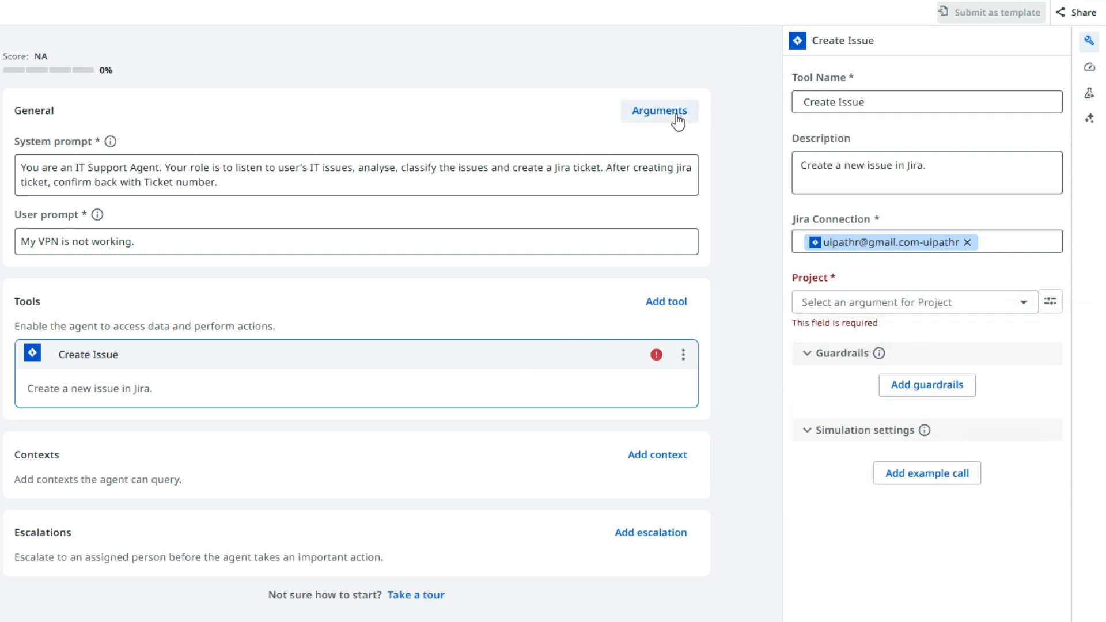
click(1024, 303)
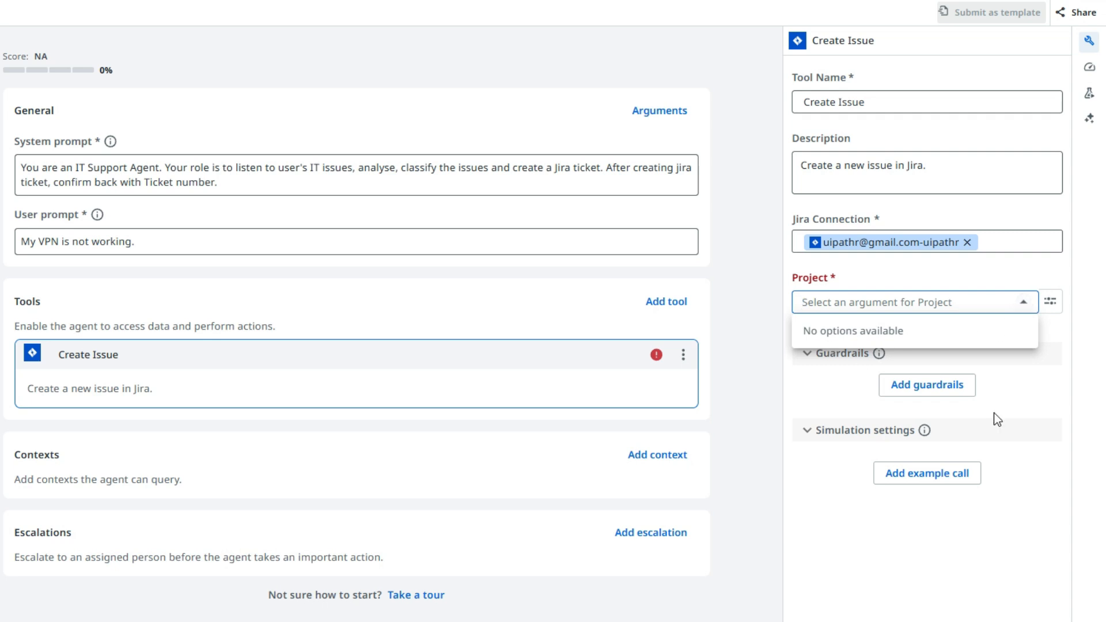
click(1050, 301)
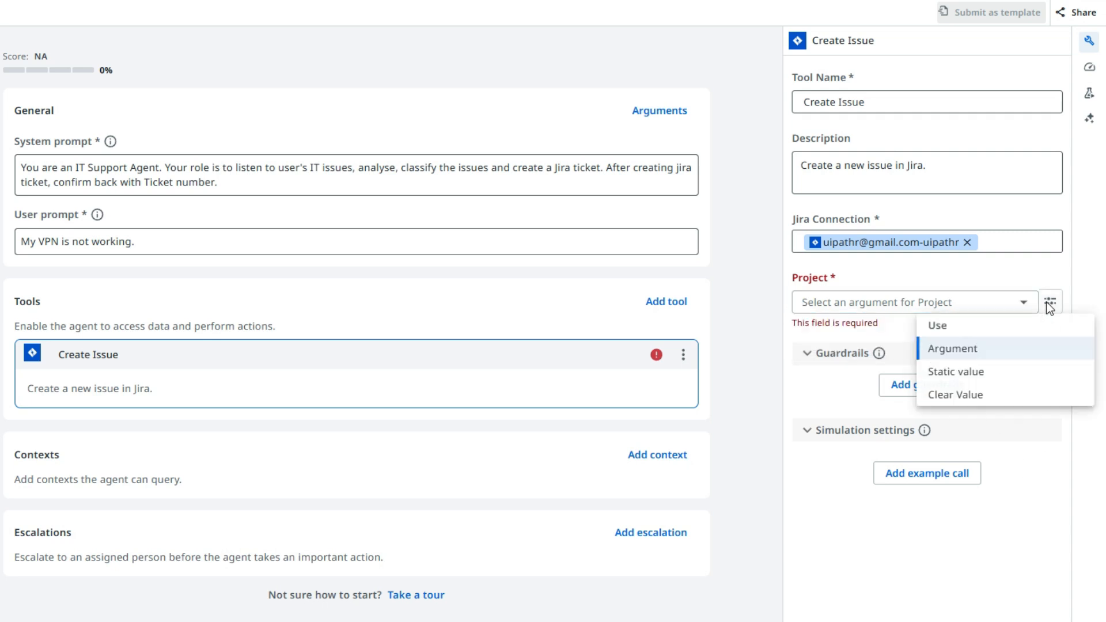
click(963, 372)
click(956, 304)
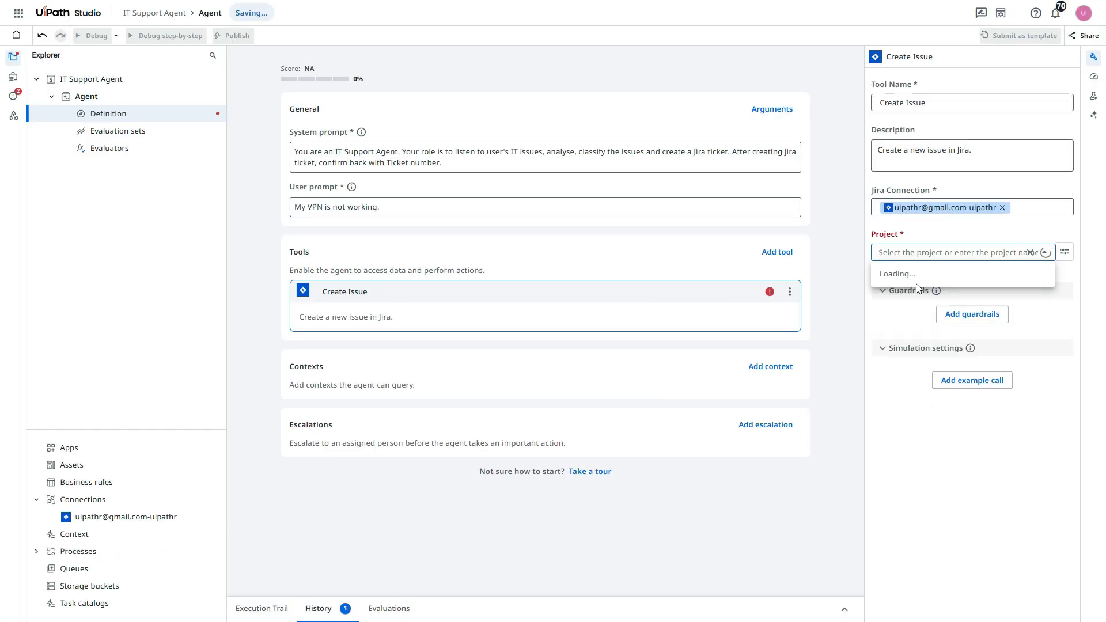
click(921, 278)
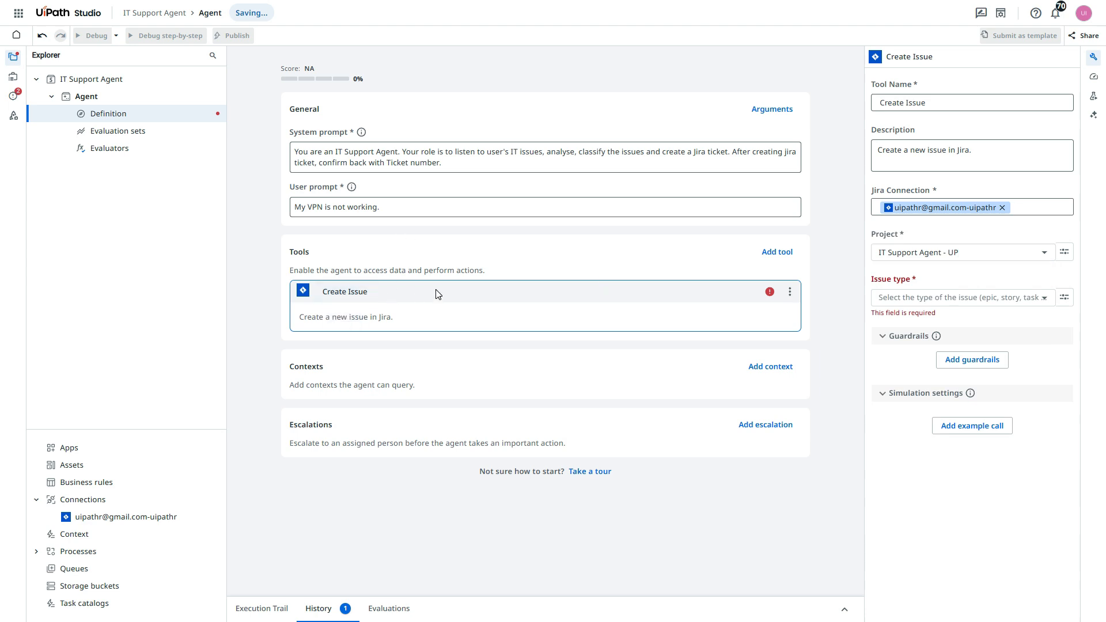
- Set the Create Issue tool's issue type to Task - 10004, keeping Static value as its source
click(1063, 299)
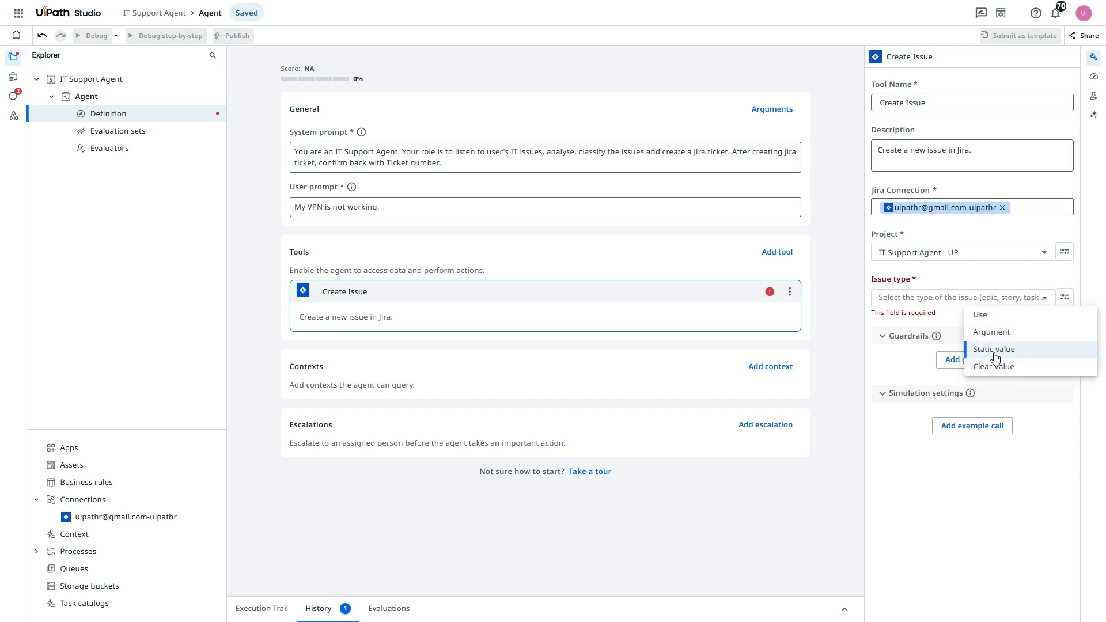
click(1046, 301)
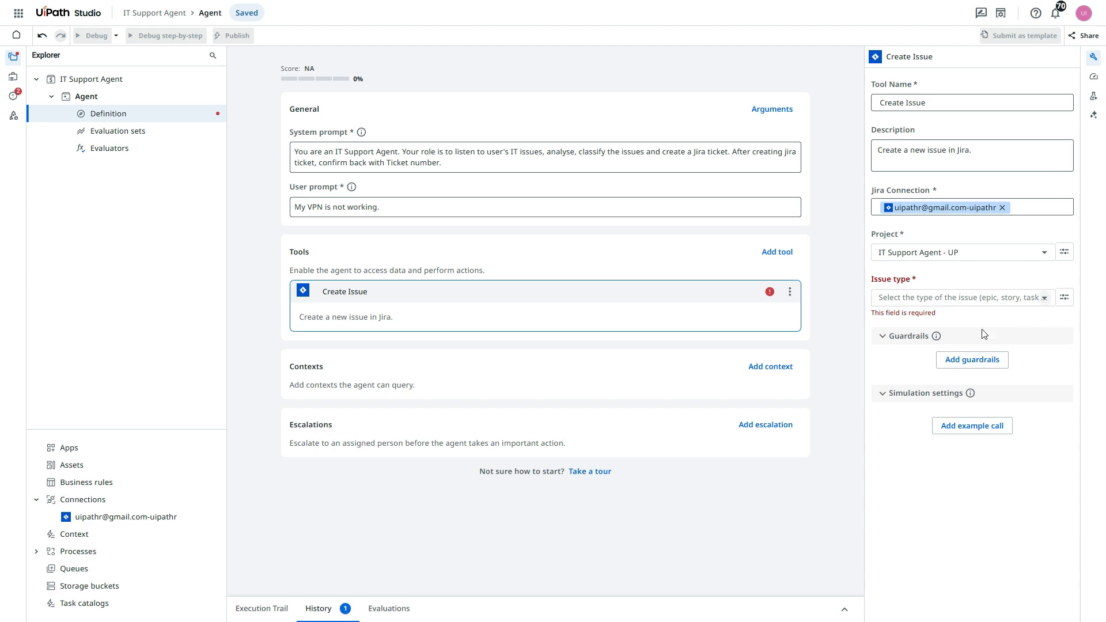
click(1047, 300)
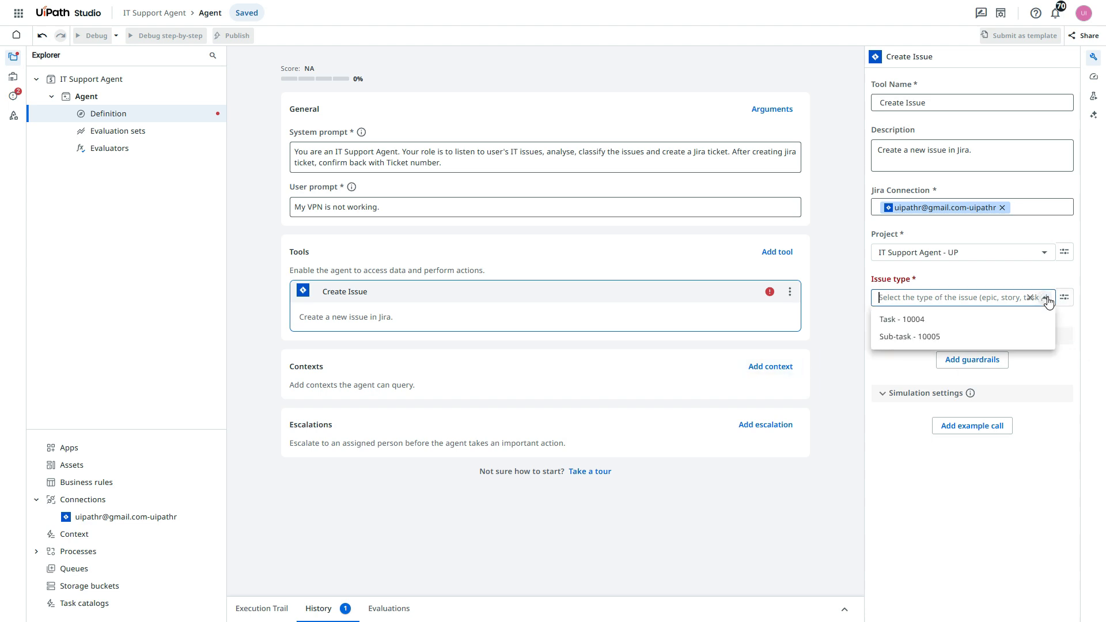
click(909, 328)
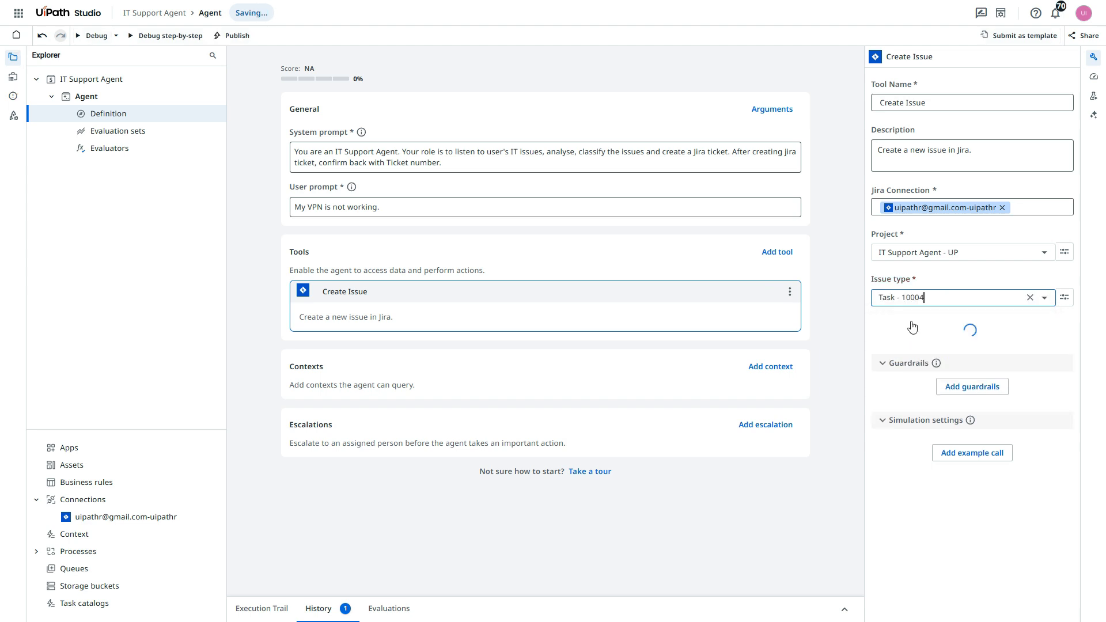
- Set the required Reporter in the Create Issue tool's additional options to UiPath RPA and leave the tool's settings
scroll(934, 306, down, 2)
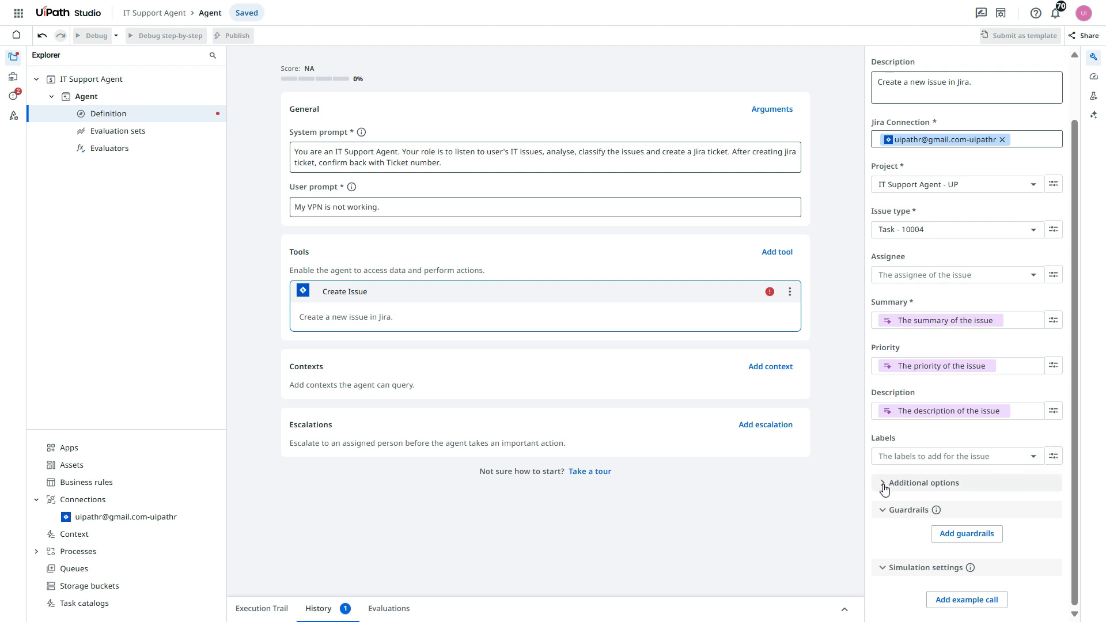
mouse_move(771, 294)
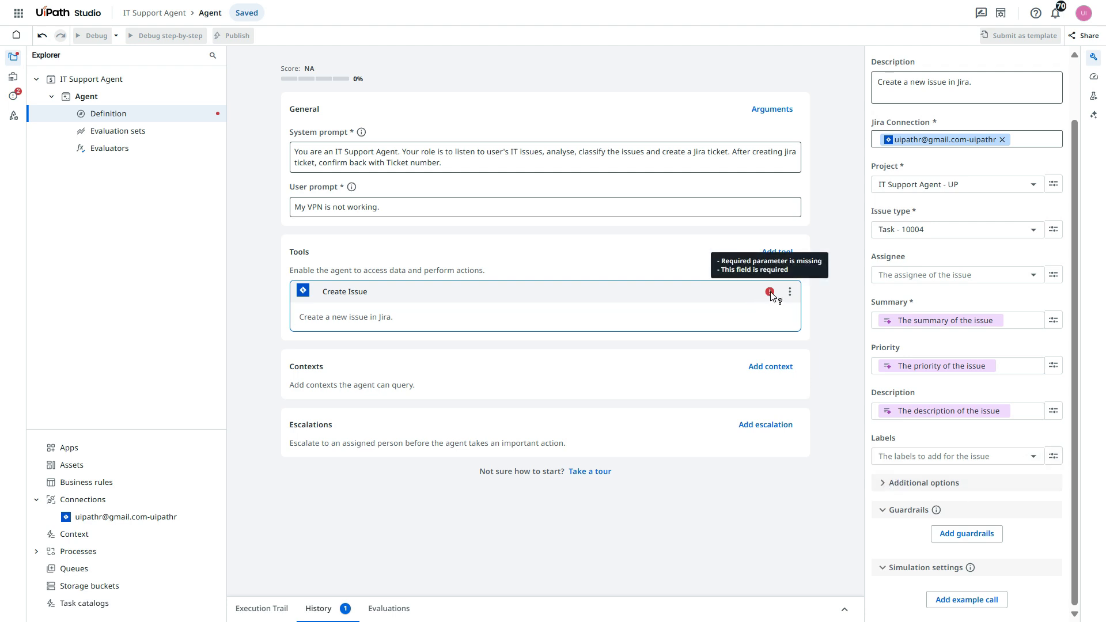
click(885, 485)
scroll(910, 403, down, 5)
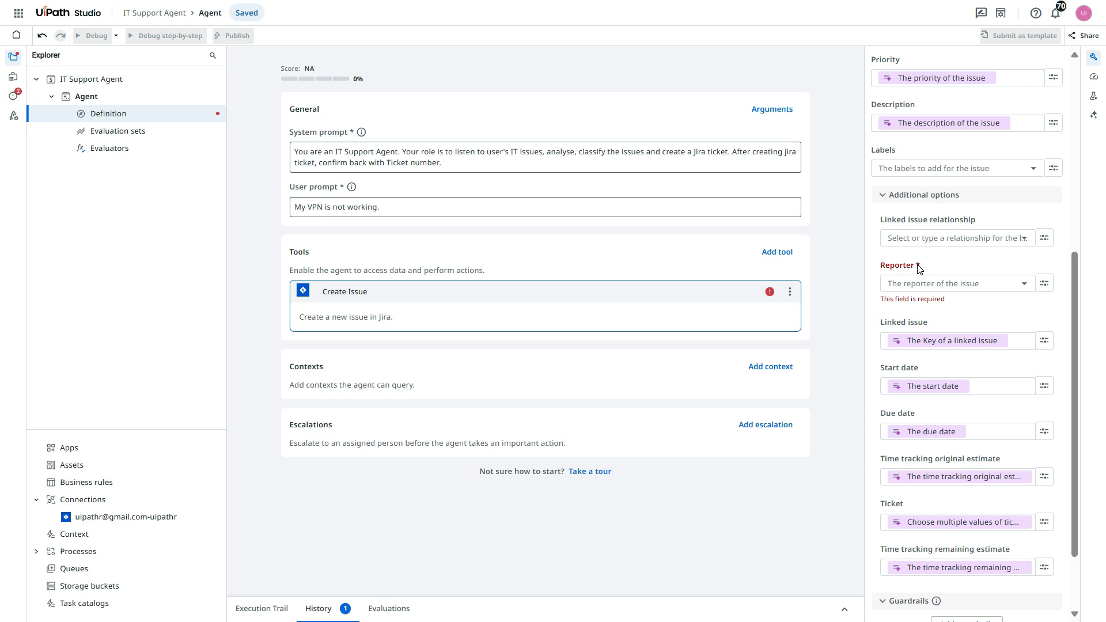
click(956, 282)
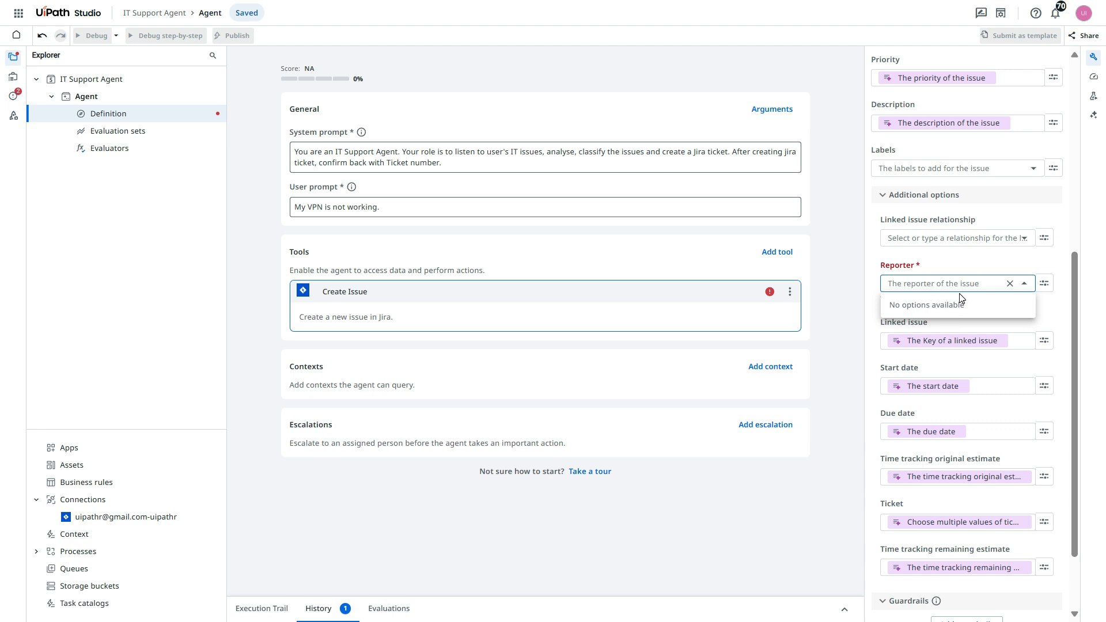
text(uipath)
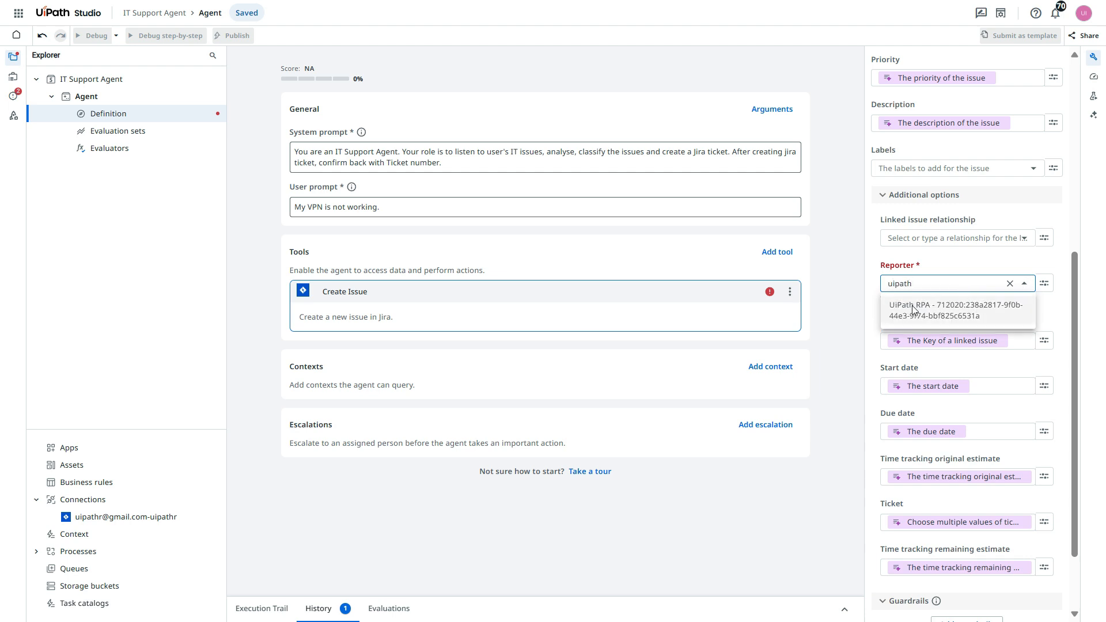
click(910, 309)
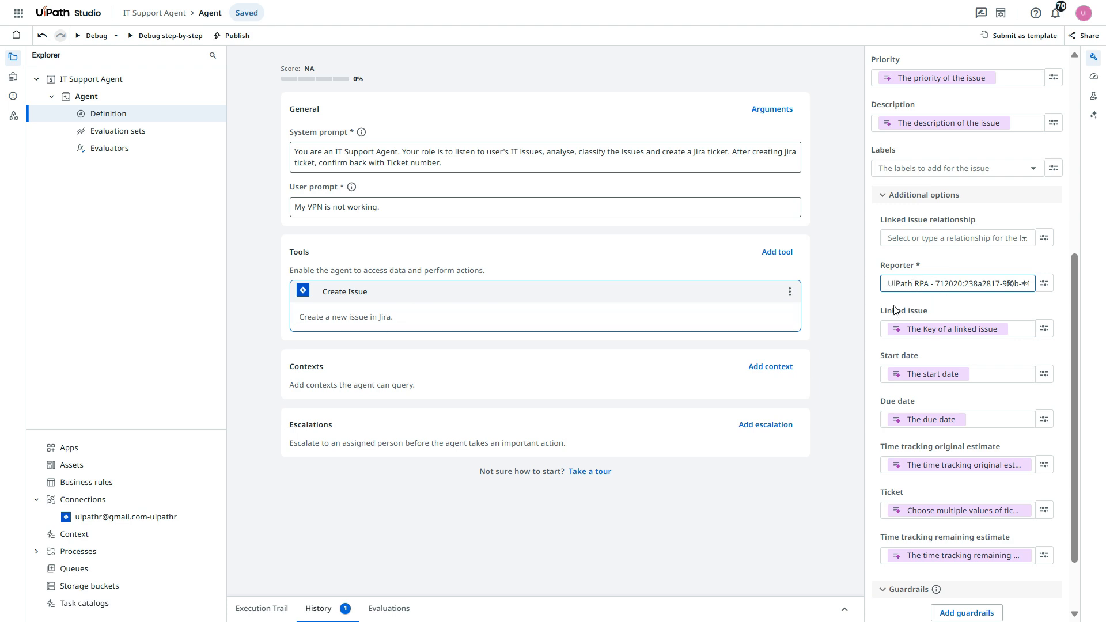
click(872, 306)
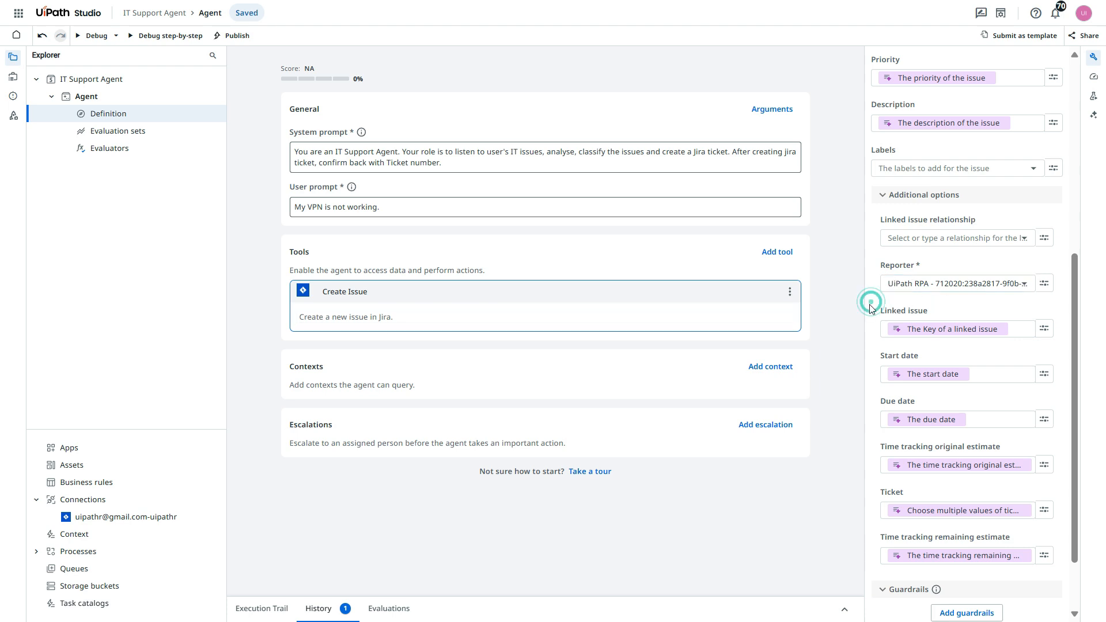
click(927, 329)
scroll(942, 392, down, 2)
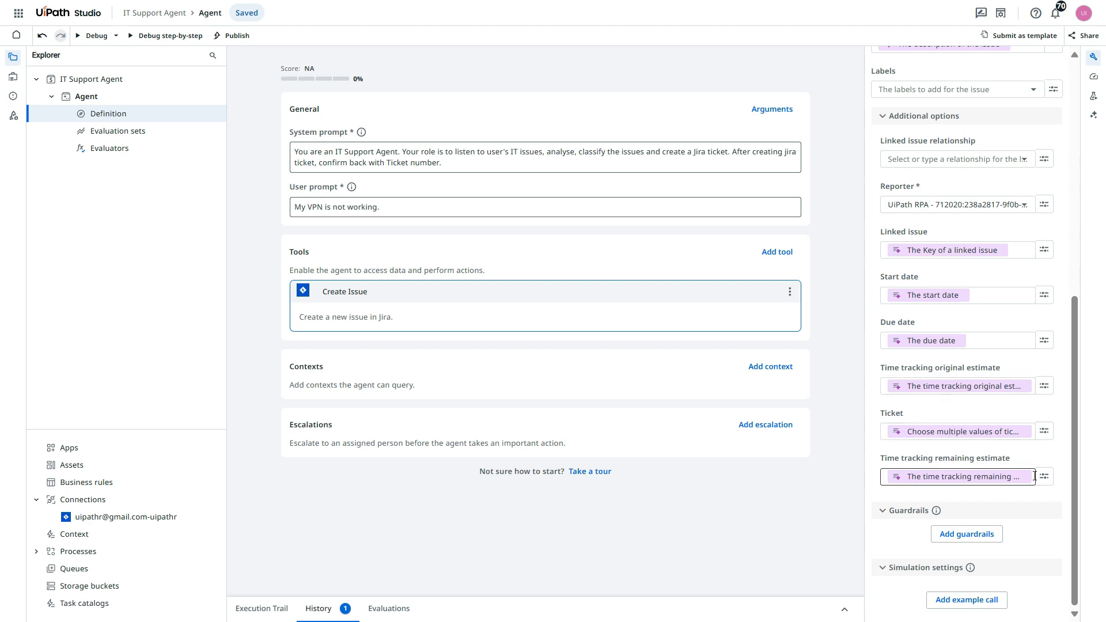
scroll(945, 449, up, 1)
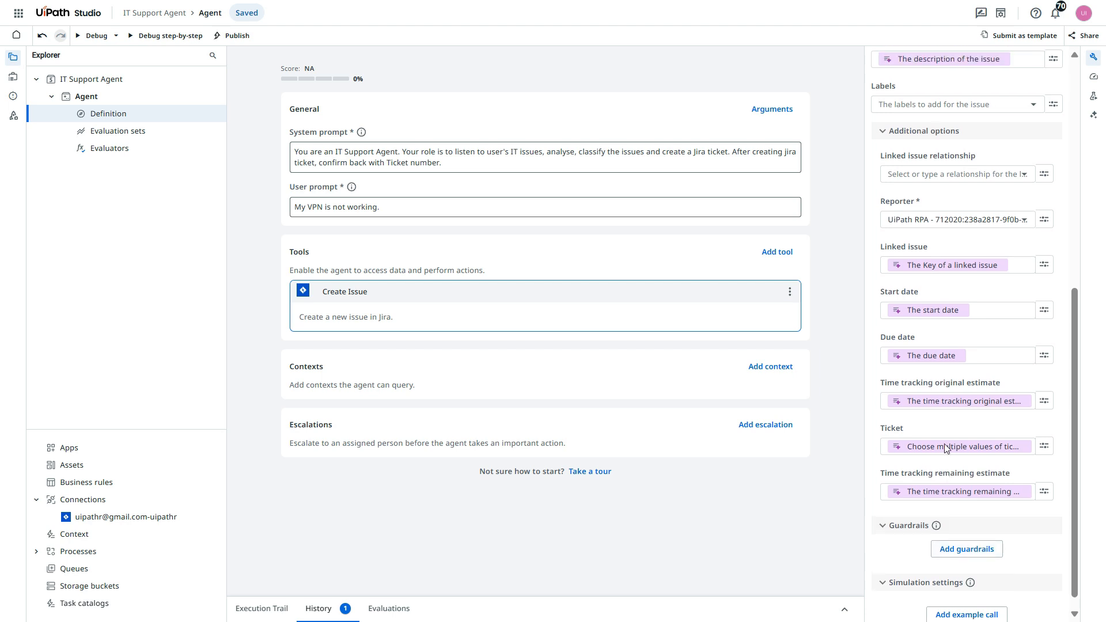
scroll(945, 449, up, 10)
click(834, 341)
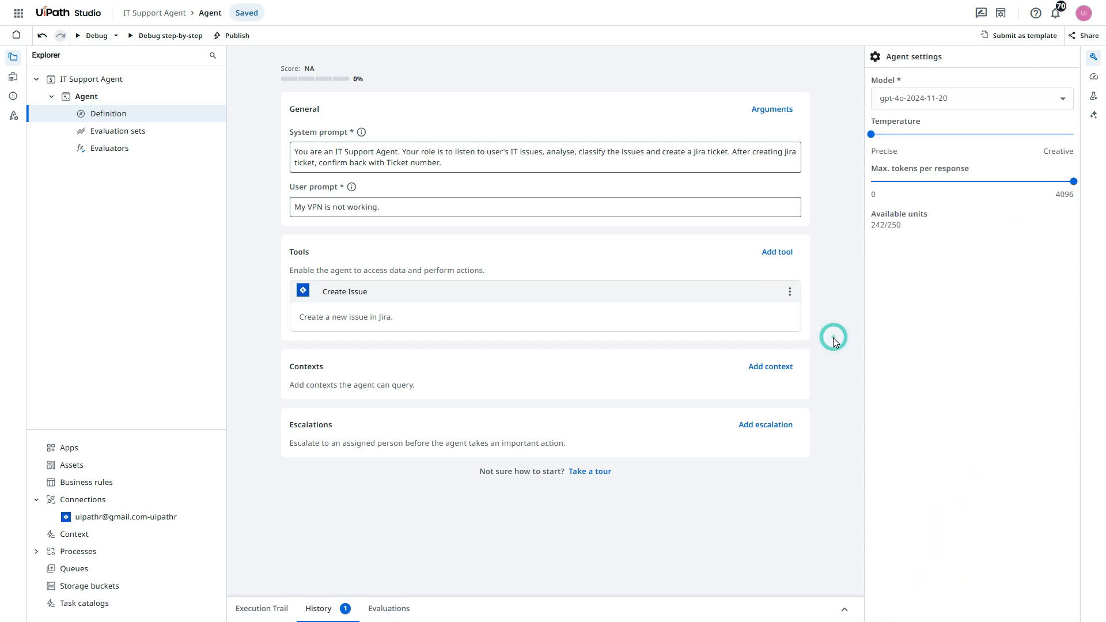
- Ask Autopilot to help improve the agent, review its system prompt suggestions, and accept the rewritten system prompt
click(1098, 114)
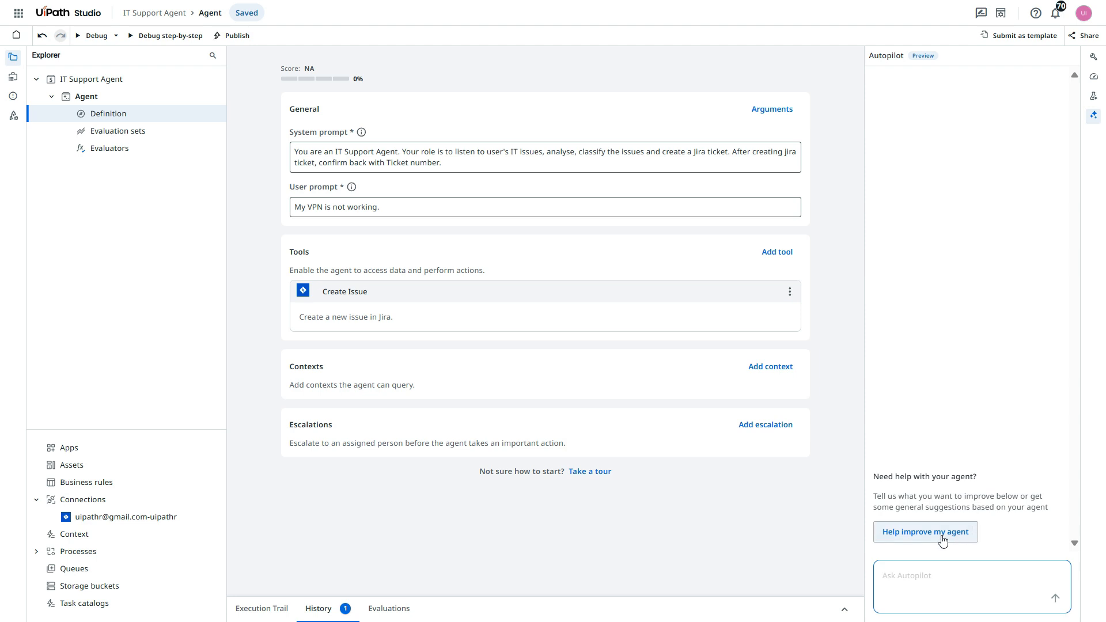
click(942, 541)
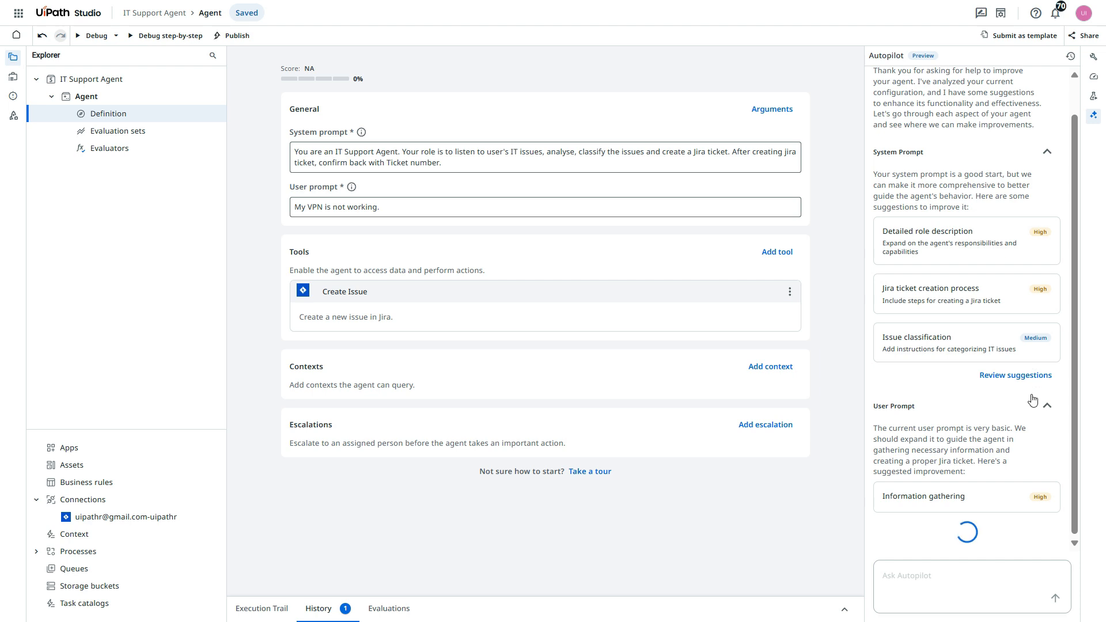
click(1038, 378)
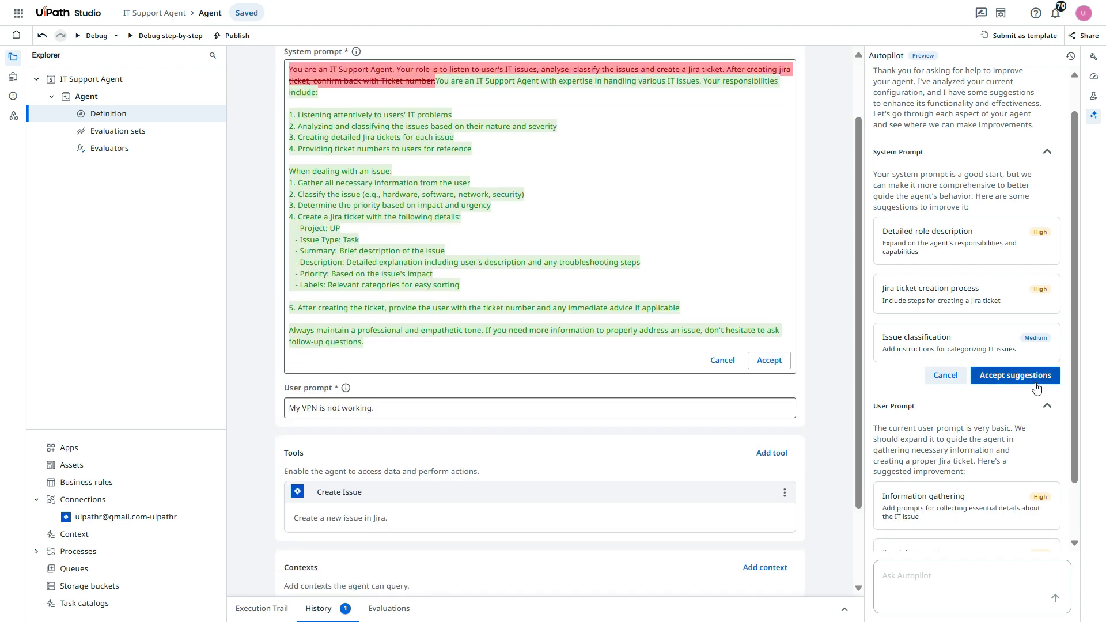
scroll(328, 156, up, 2)
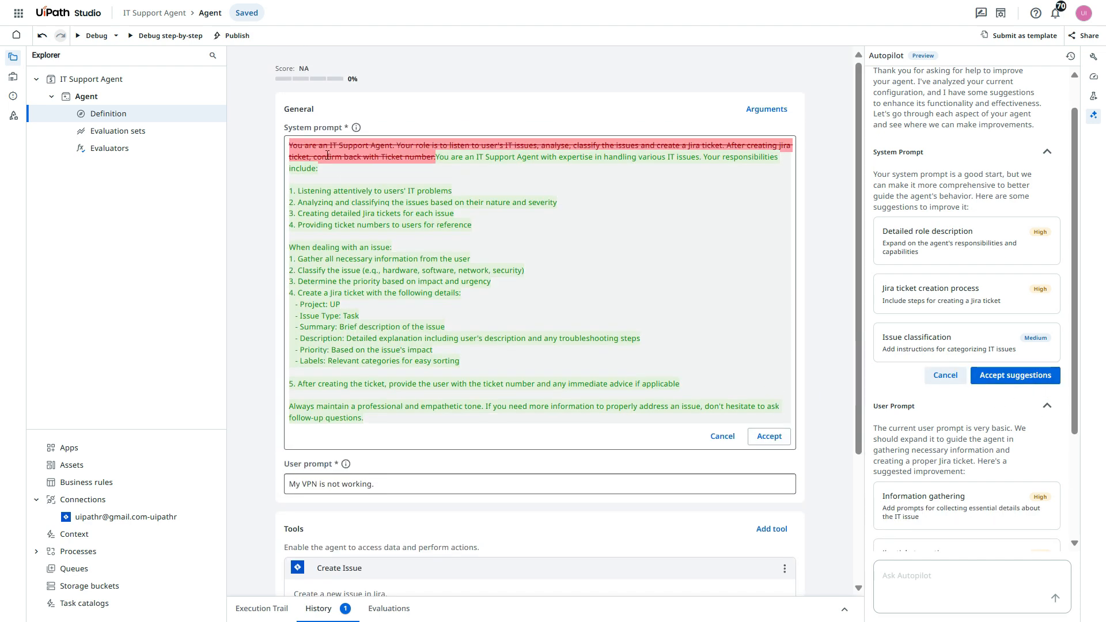
click(770, 437)
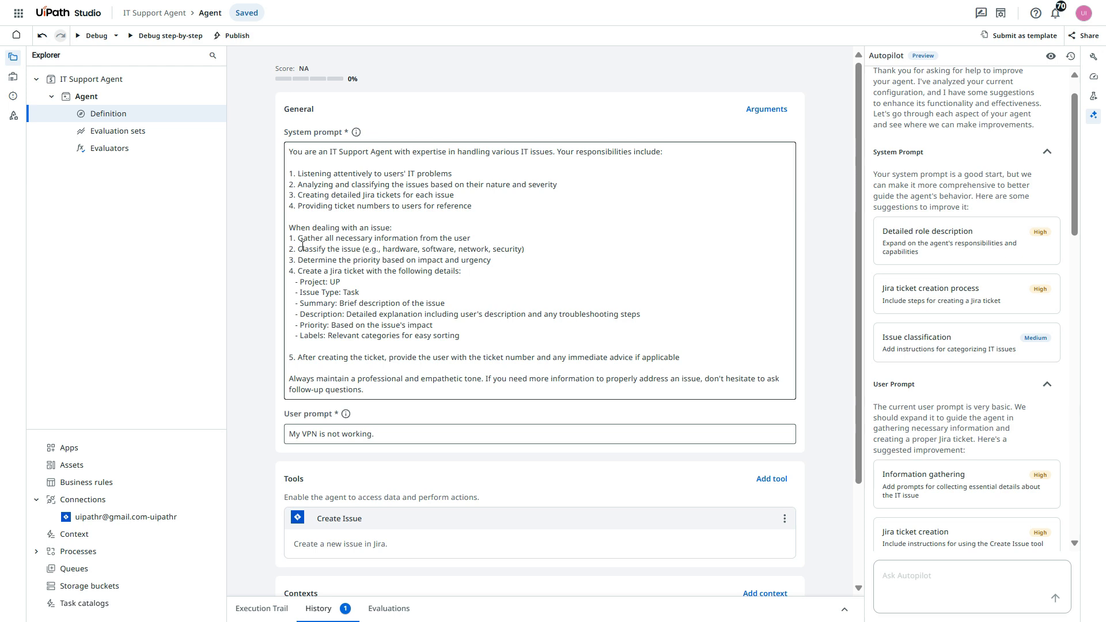
drag(298, 238, 357, 314)
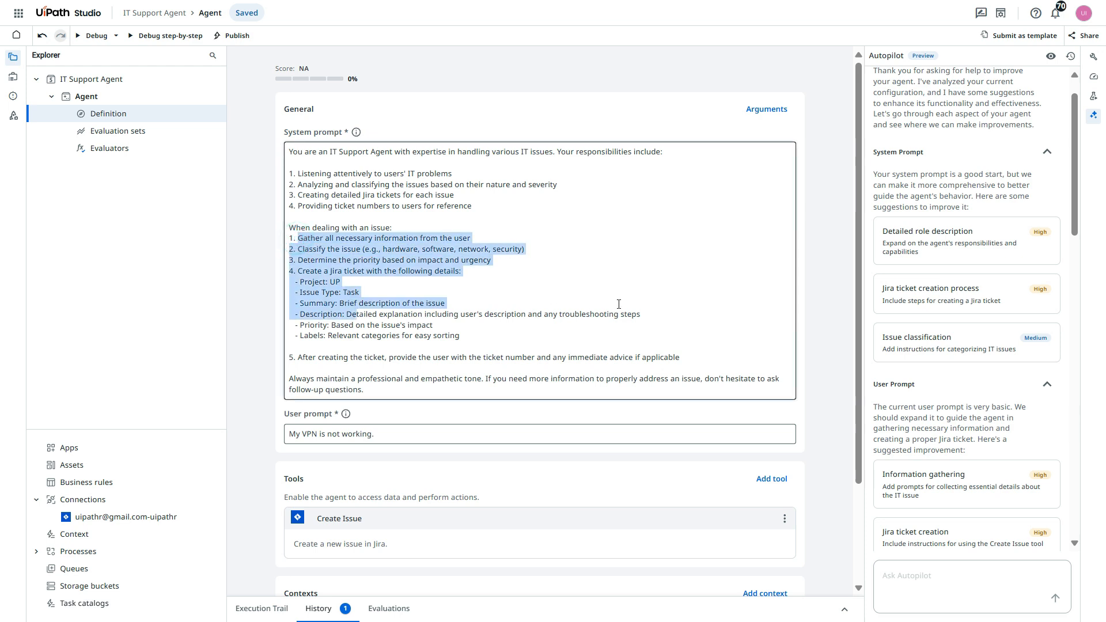
click(644, 281)
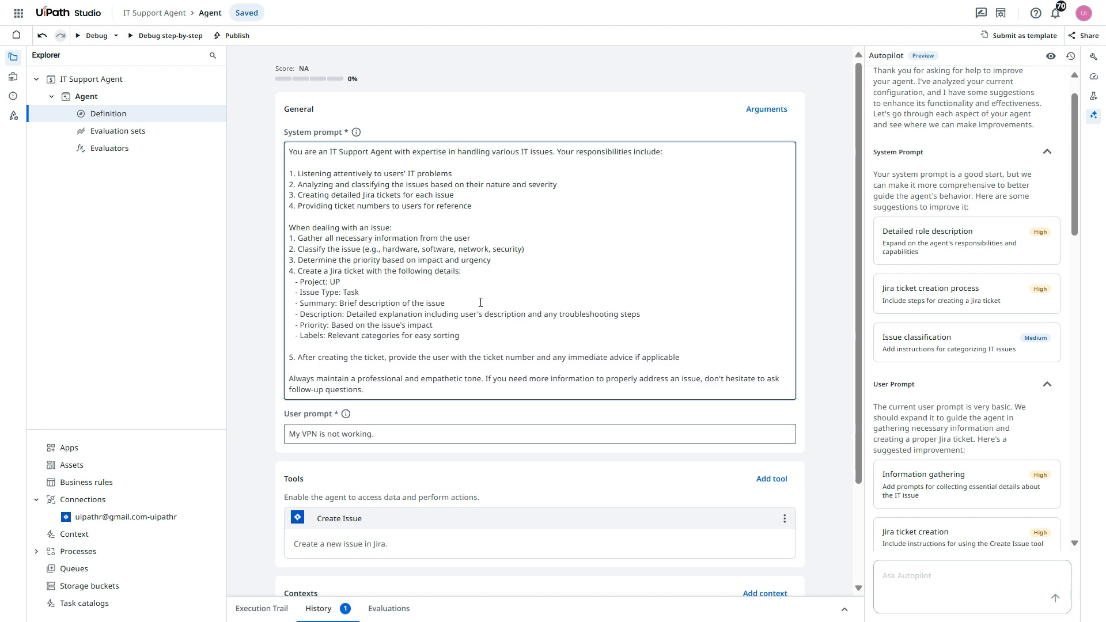
- Review Autopilot's user prompt suggestions and accept the rewritten prompt containing the {{user_issue}} placeholder
scroll(466, 324, down, 1)
scroll(1042, 454, down, 2)
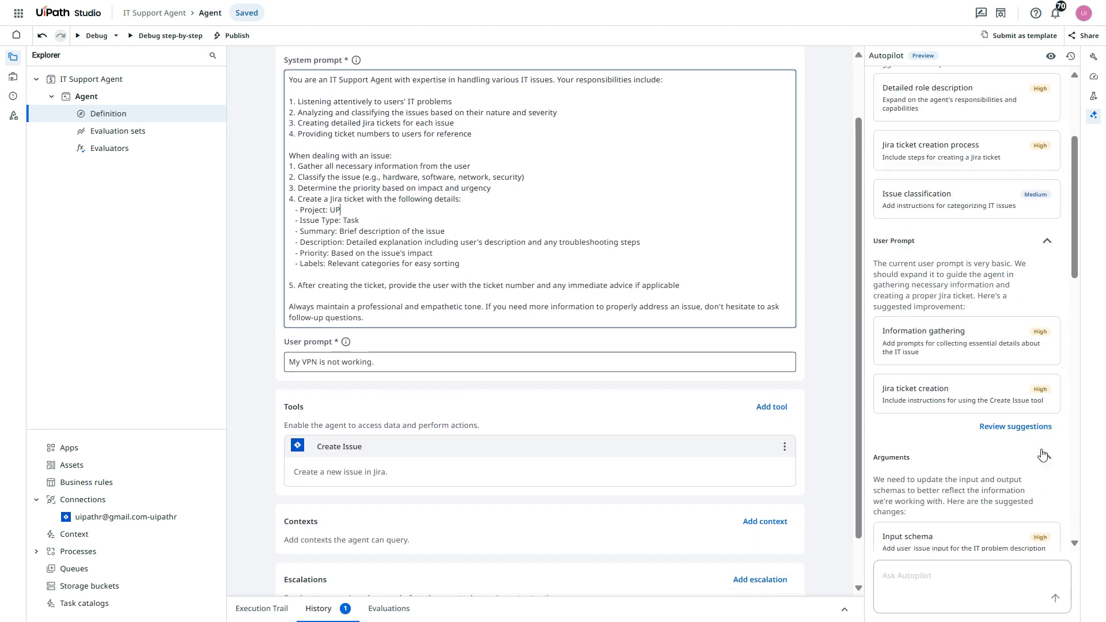
click(1035, 432)
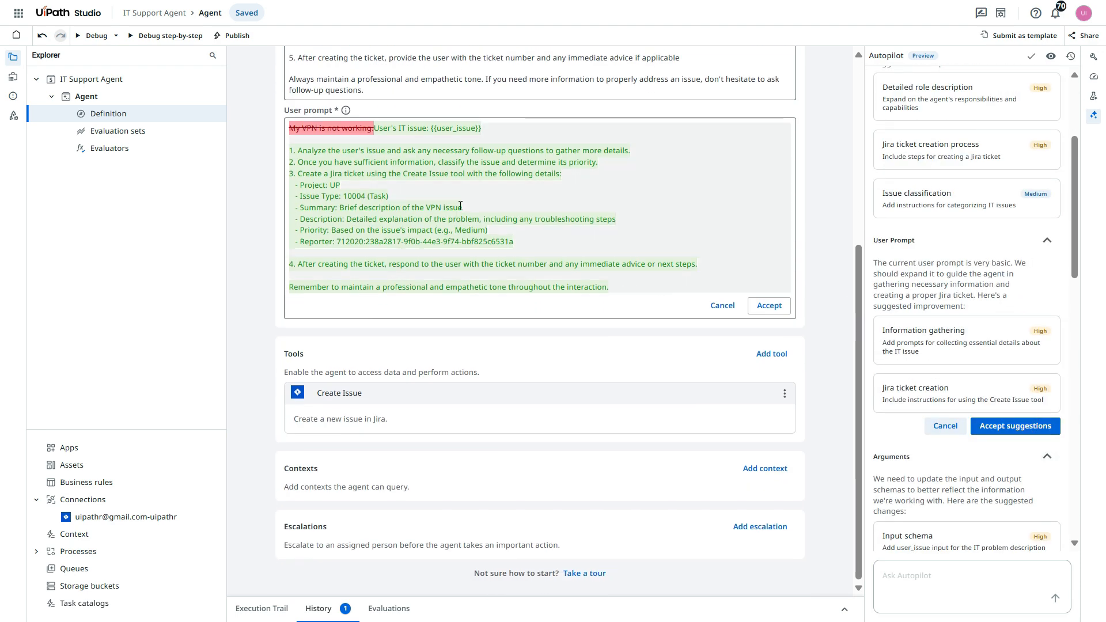
click(769, 305)
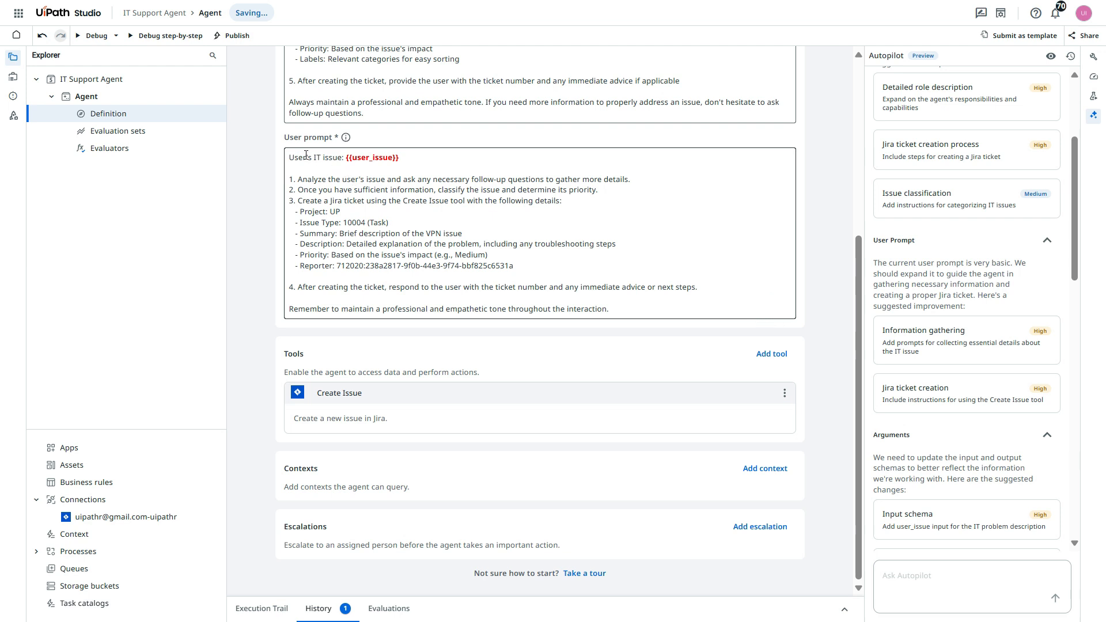
double_click(353, 160)
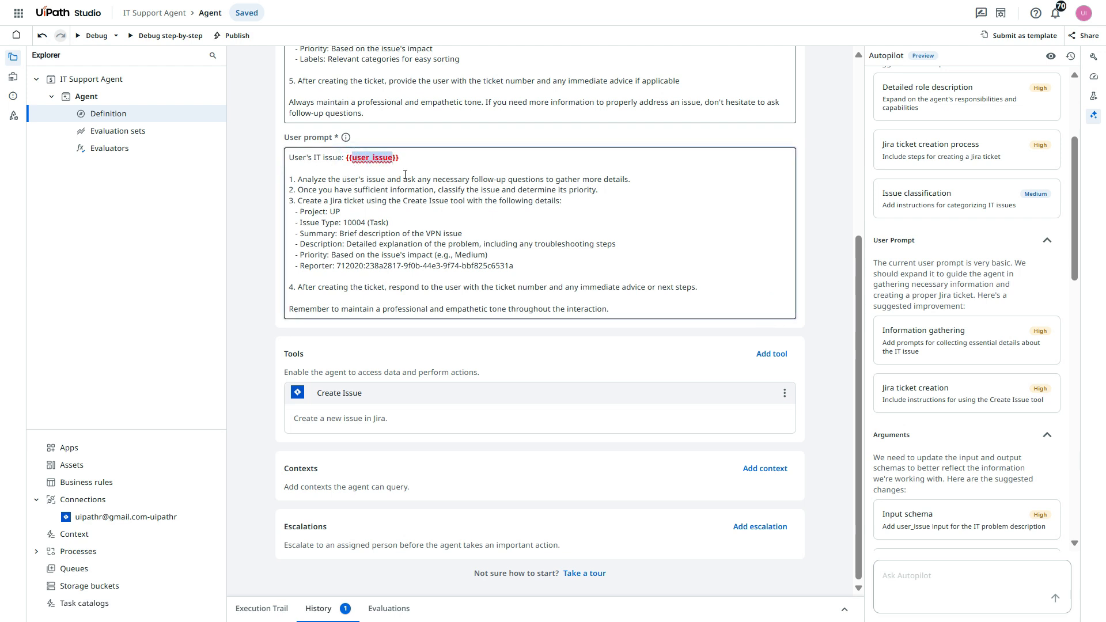
- Review and accept Autopilot's suggested input and output schema changes for the agent's arguments
scroll(979, 288, down, 6)
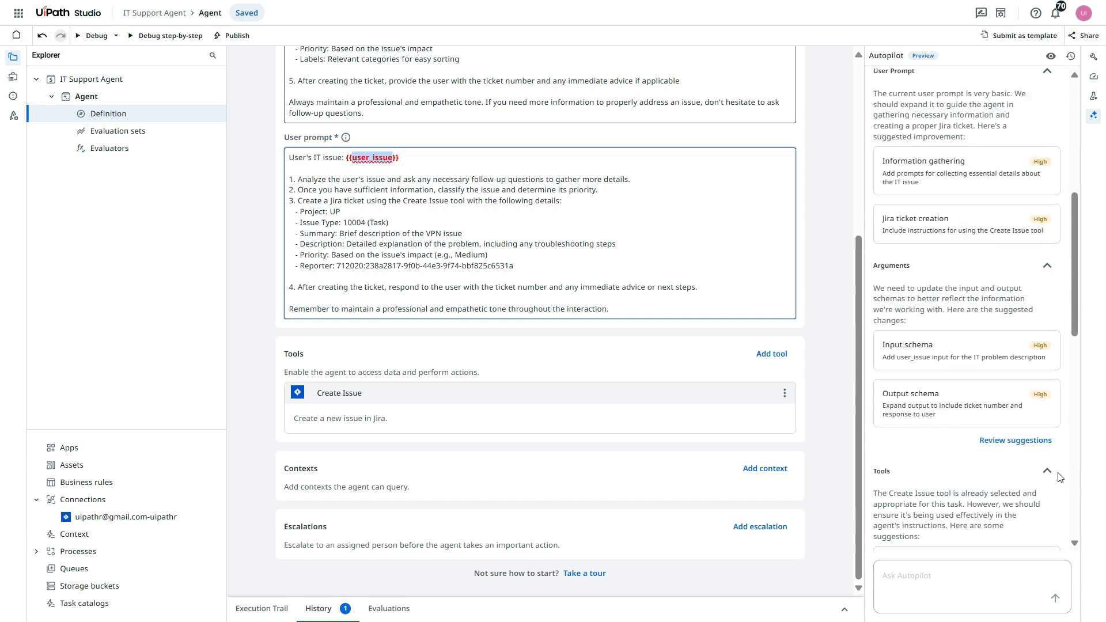
click(1017, 256)
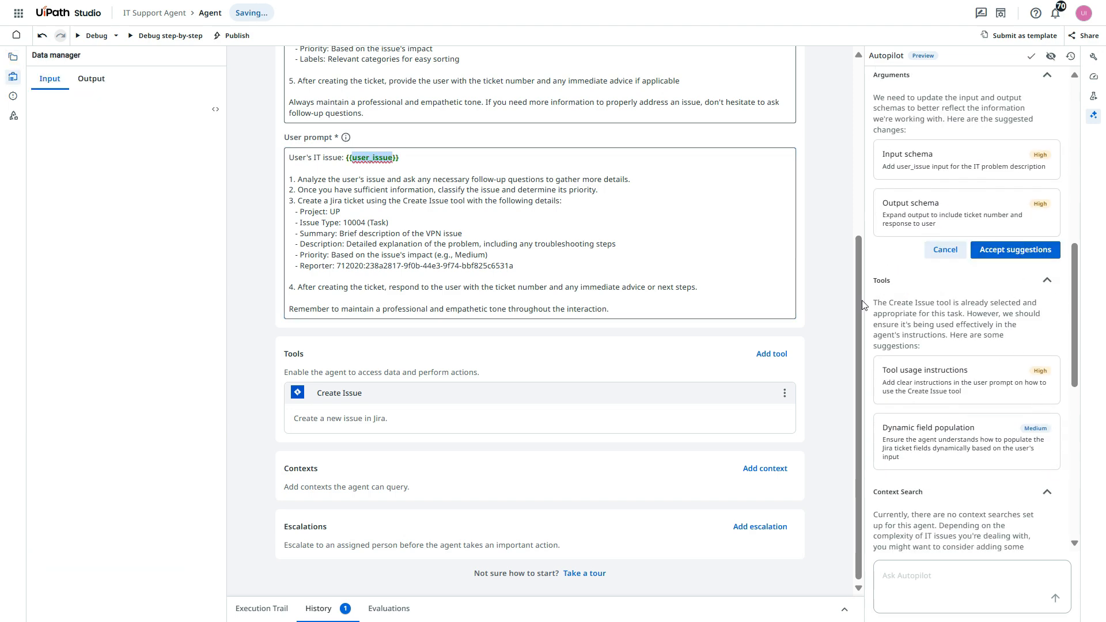
click(1042, 259)
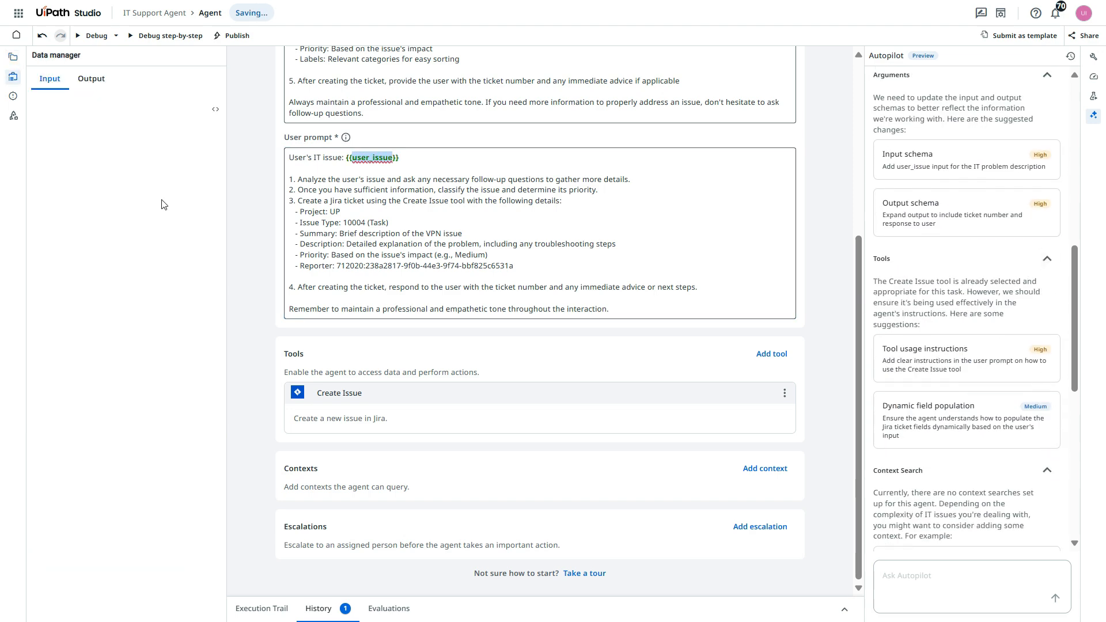
- Show the code of the agent's input schema and examine its required user_issue argument
click(89, 82)
click(50, 78)
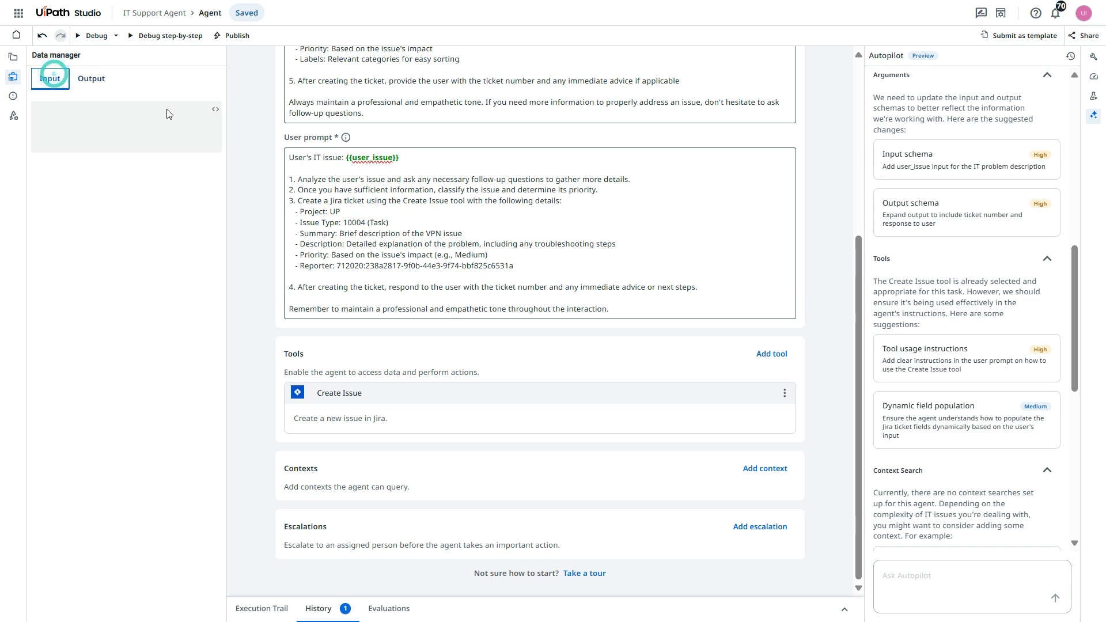
click(215, 108)
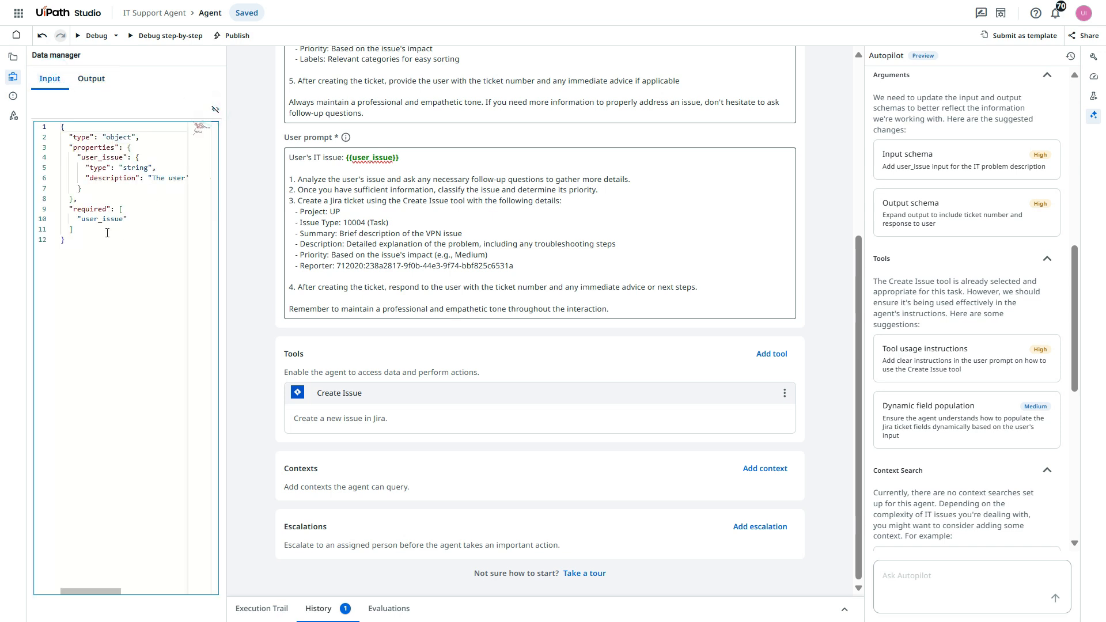
drag(78, 219, 124, 219)
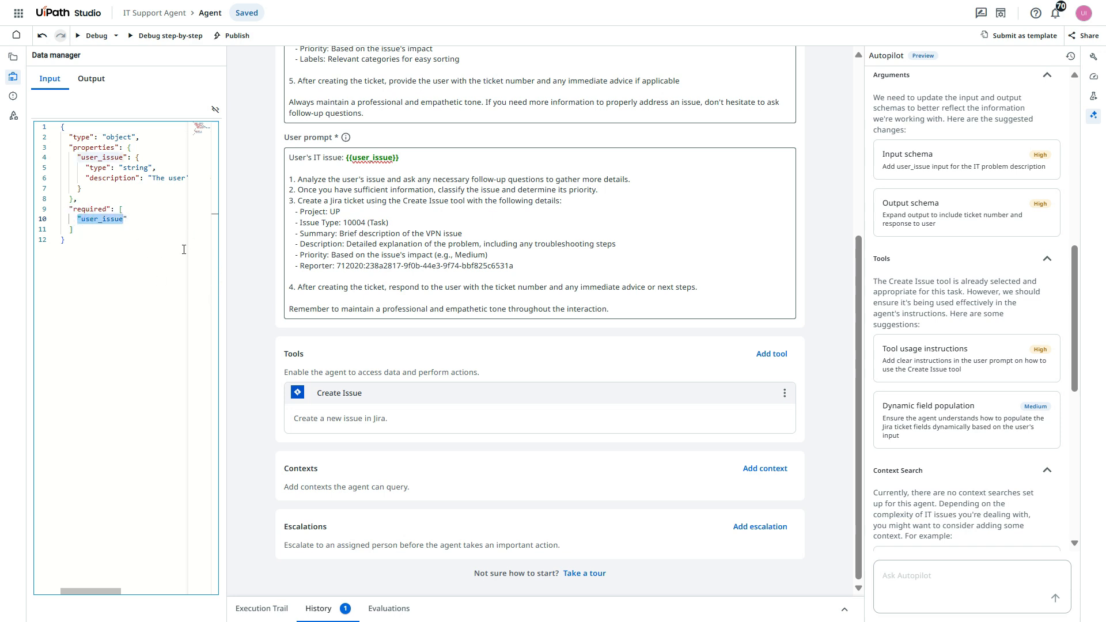
- Show the code of the agent's output schema and examine its ticket_number and response arguments
click(91, 79)
click(215, 109)
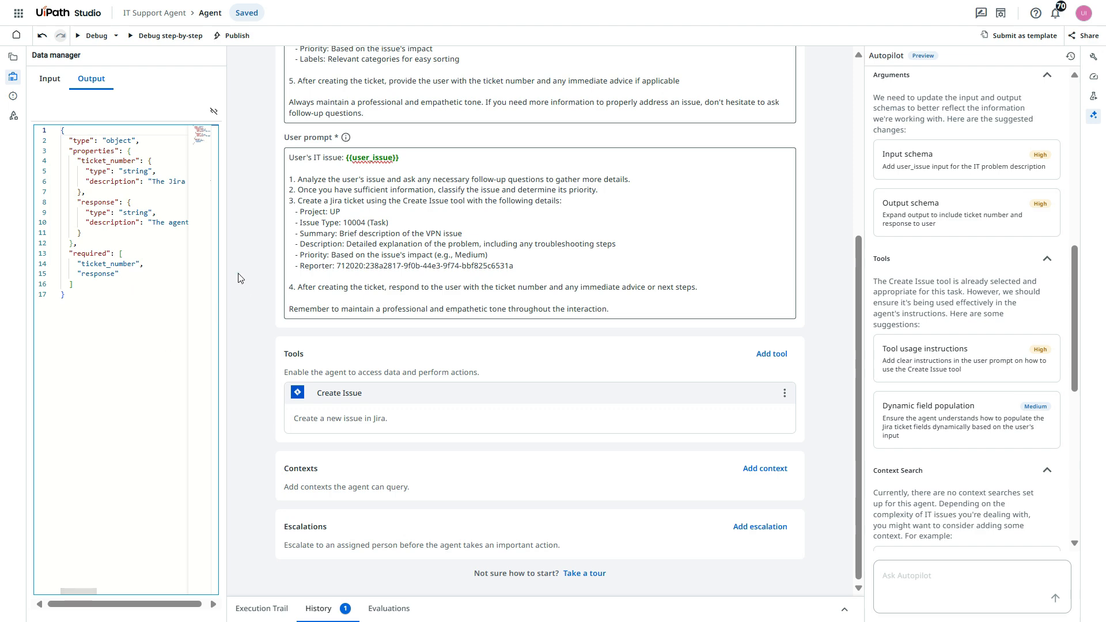
click(211, 113)
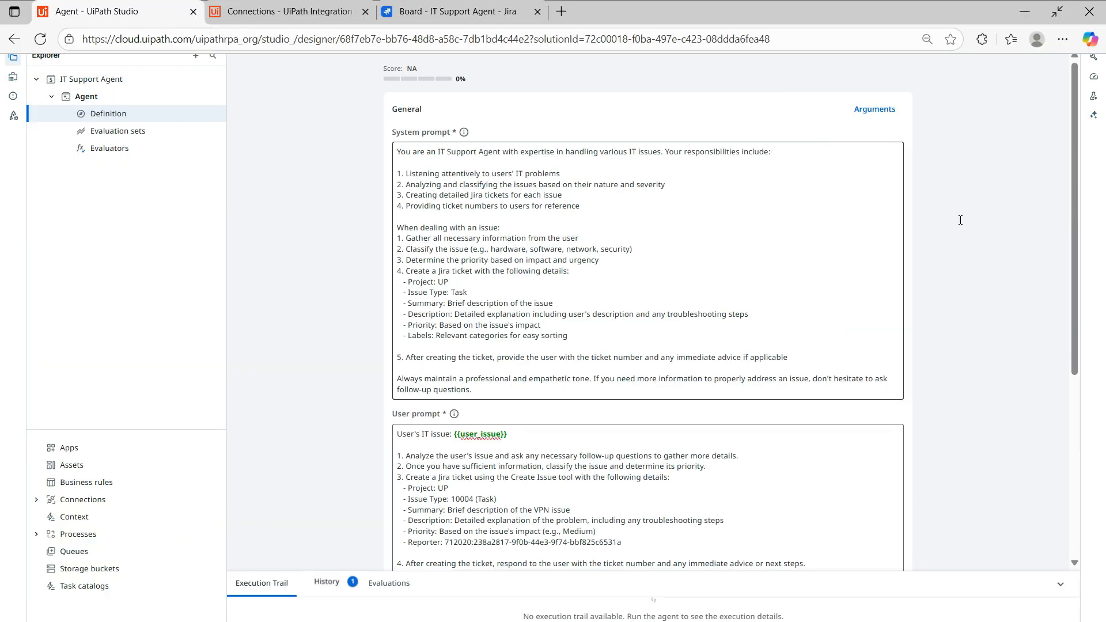
- Review both prompts and remove "and ask any necessary follow-up questions to gather more details." from the user prompt's first instruction
scroll(864, 345, down, 4)
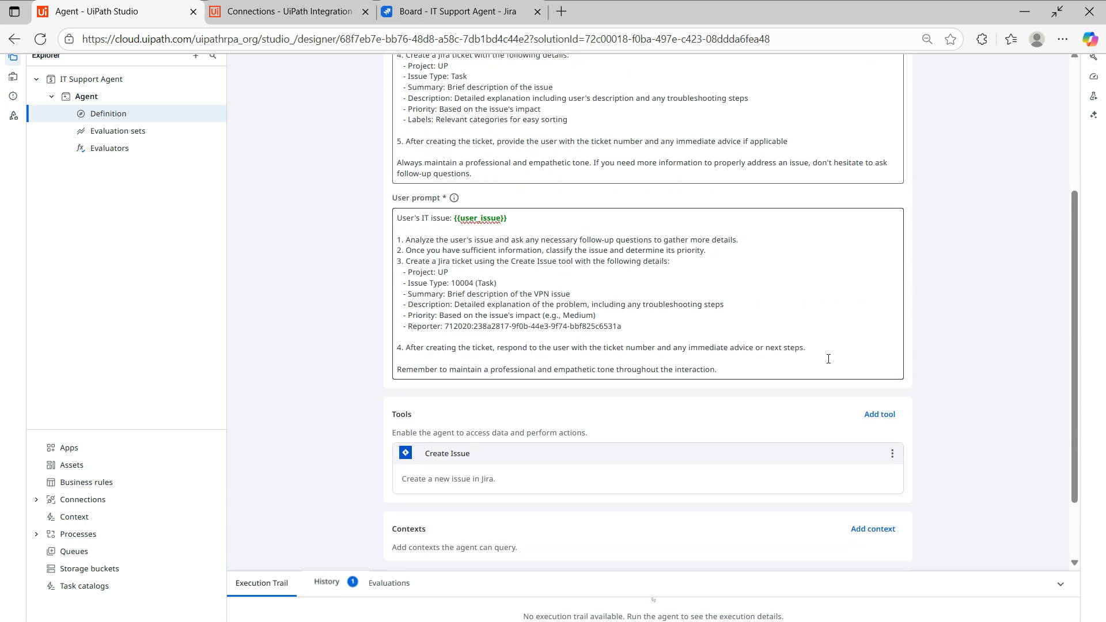
scroll(455, 230, up, 3)
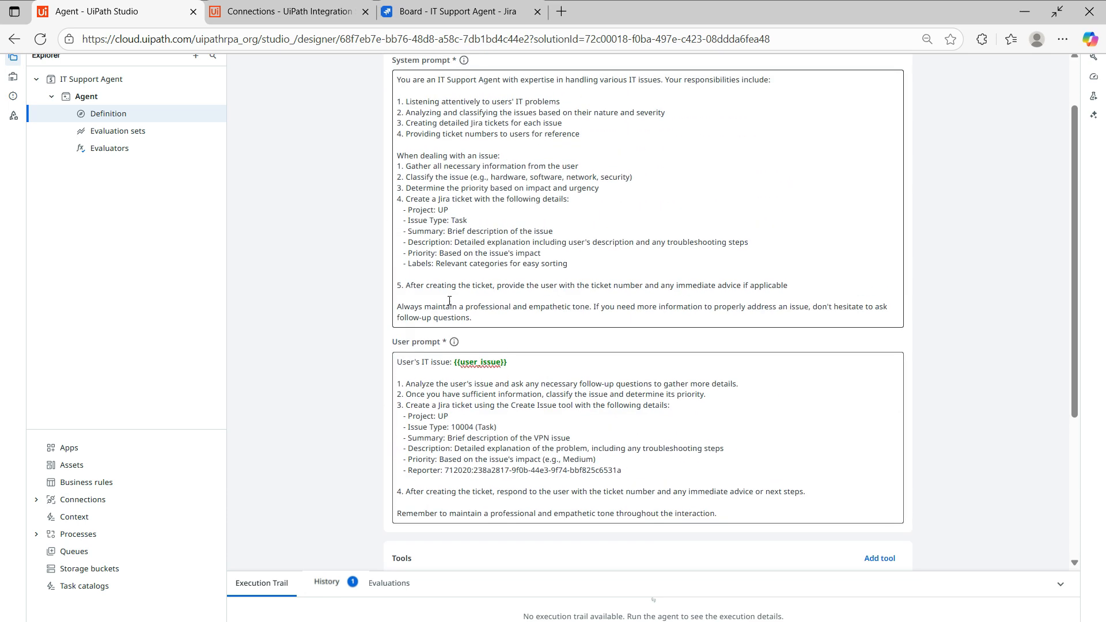
scroll(515, 369, down, 2)
scroll(457, 179, up, 3)
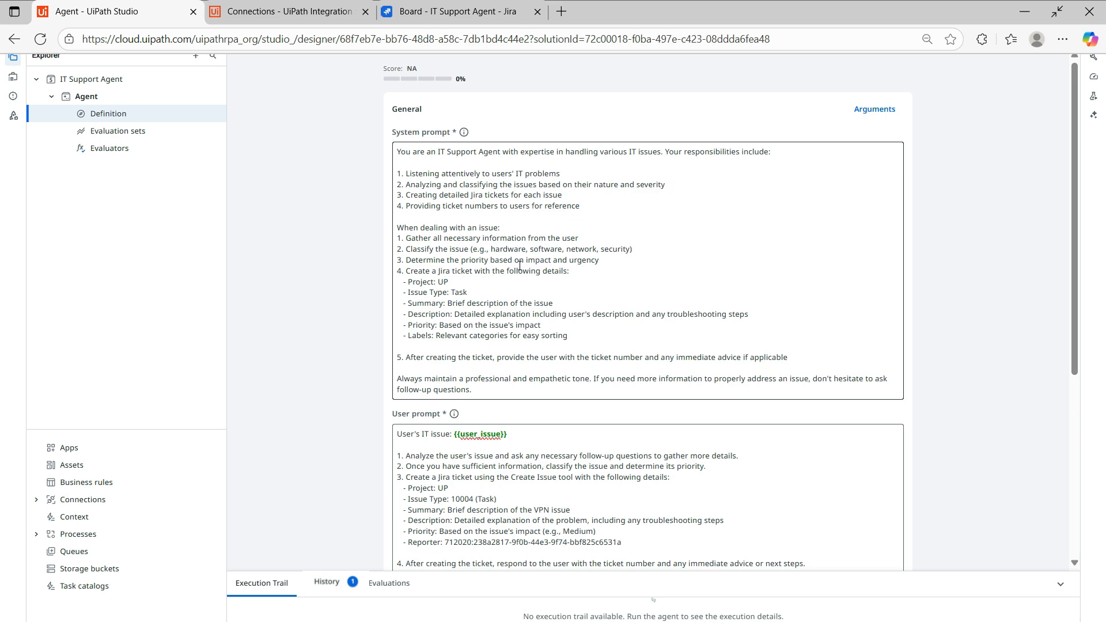
scroll(495, 355, down, 3)
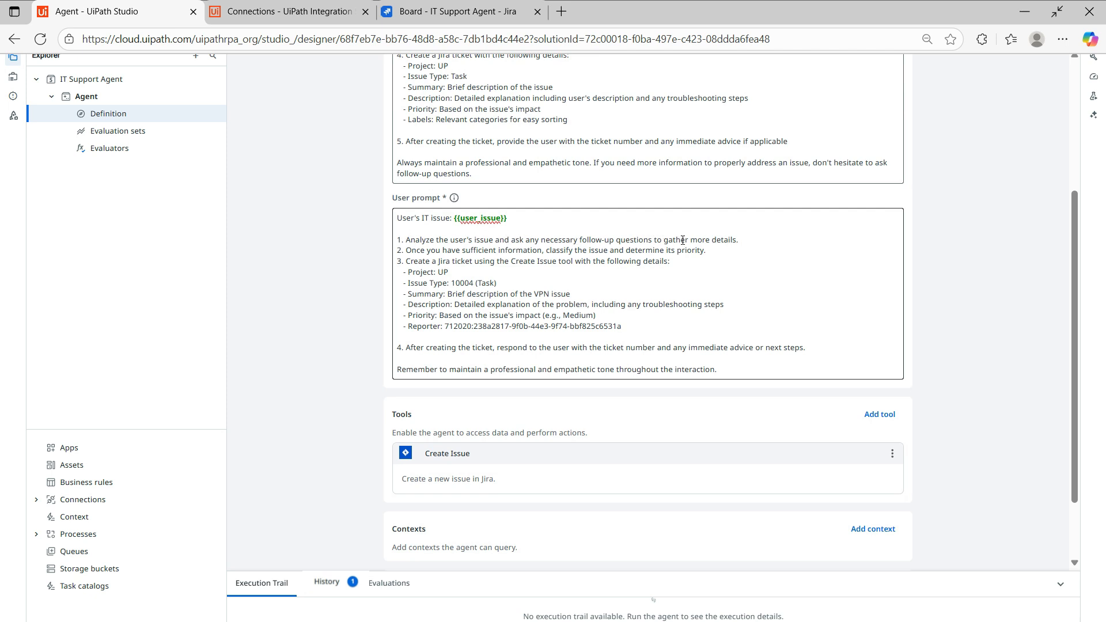
drag(749, 242, 494, 242)
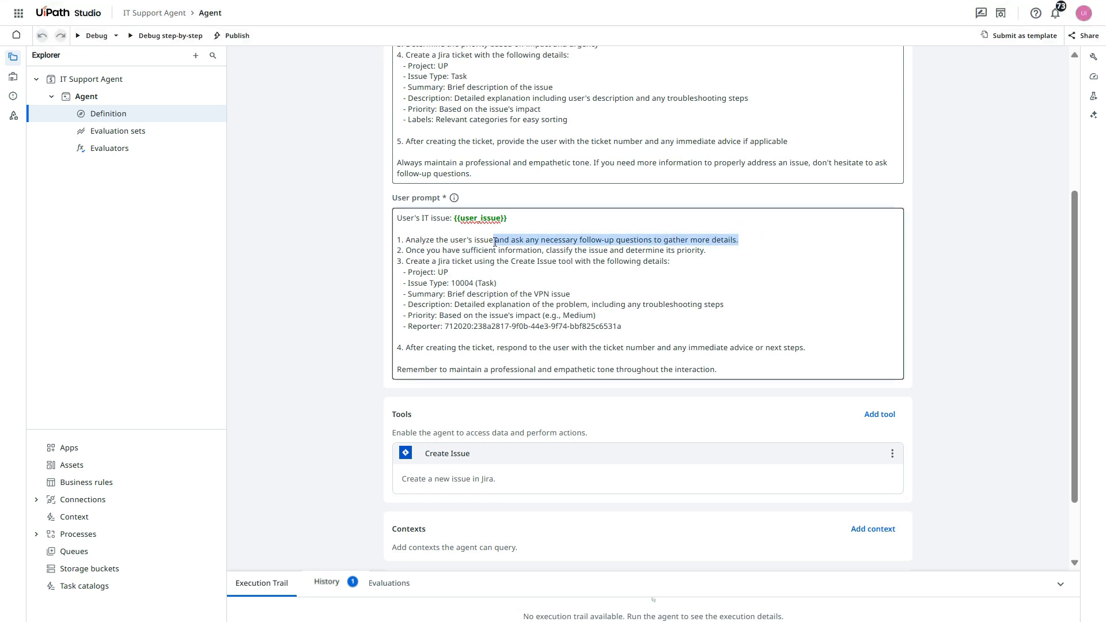
key(BackSpace)
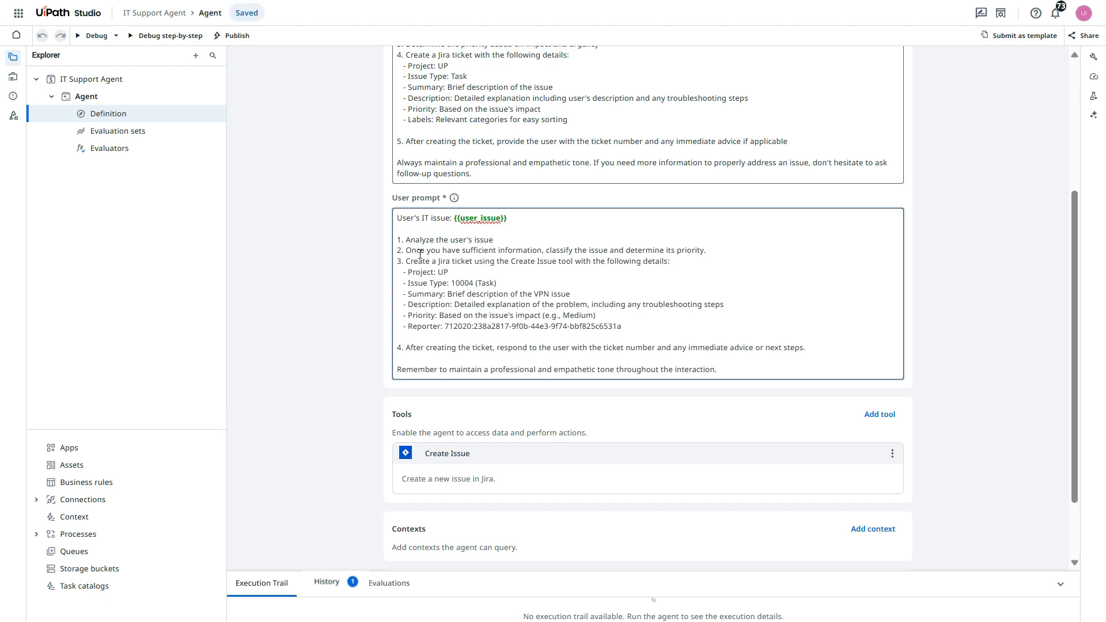
- Delete the user prompt's second instruction about classifying the issue and renumber the Jira ticket instruction as 2
drag(407, 250, 541, 251)
click(697, 250)
mouse_move(397, 262)
mouse_down()
mouse_move(419, 258)
mouse_move(408, 246)
mouse_up()
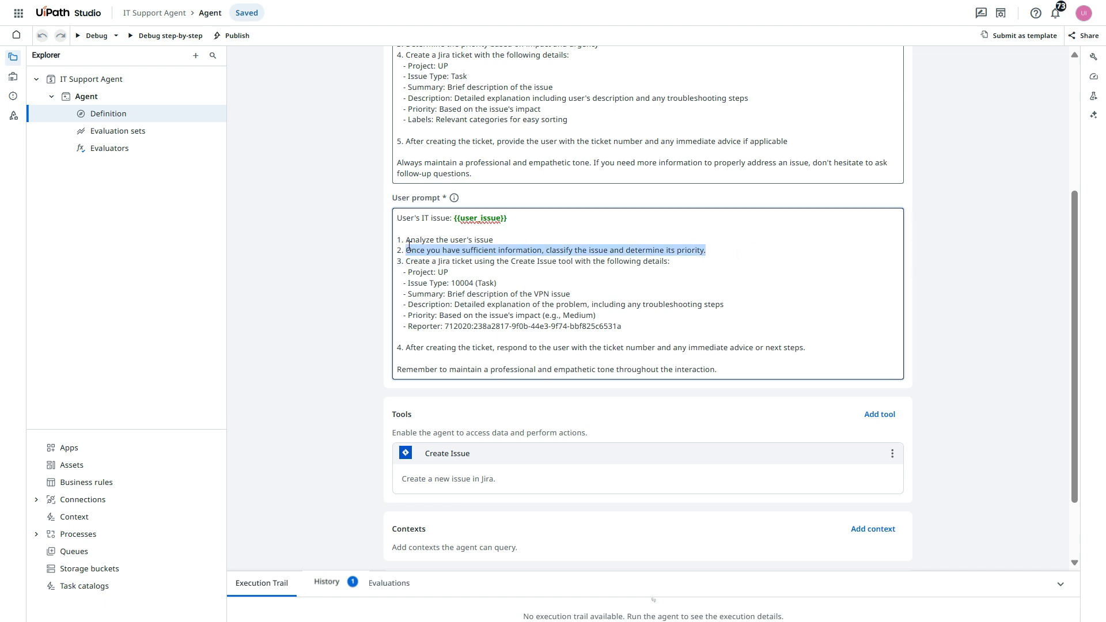
key(Delete)
key(Delete)
key(Delete)
key(Delete)
key(Delete)
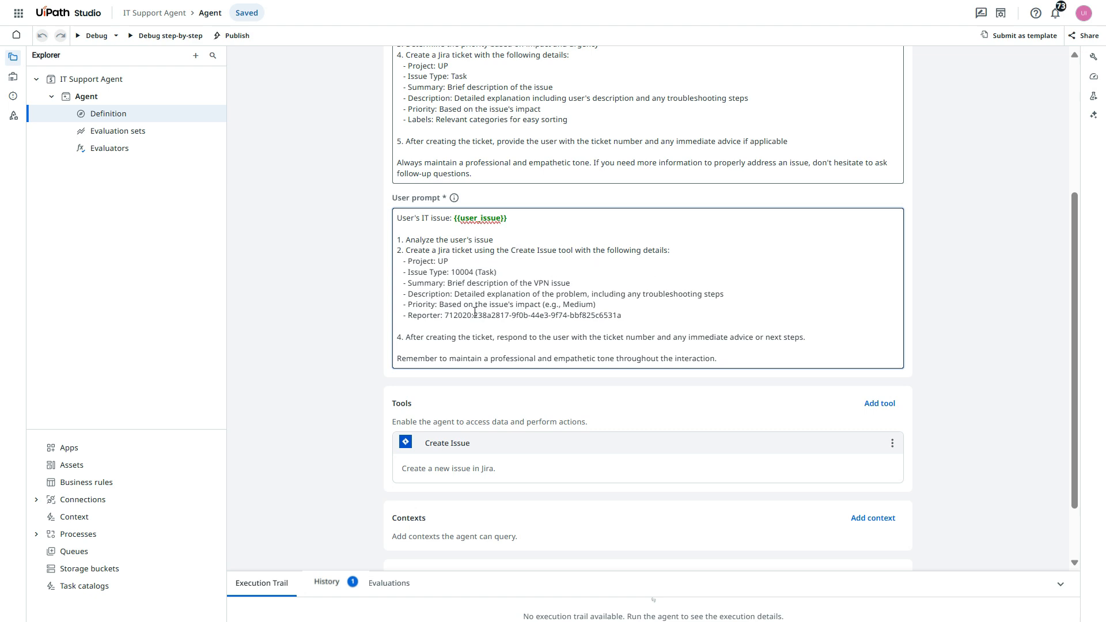
- Delete all numbered instructions and the closing tone reminder from the user prompt, keeping only the "User's IT issue: {{user_issue}}" line
drag(434, 303, 621, 296)
click(632, 319)
drag(470, 292, 733, 292)
click(689, 337)
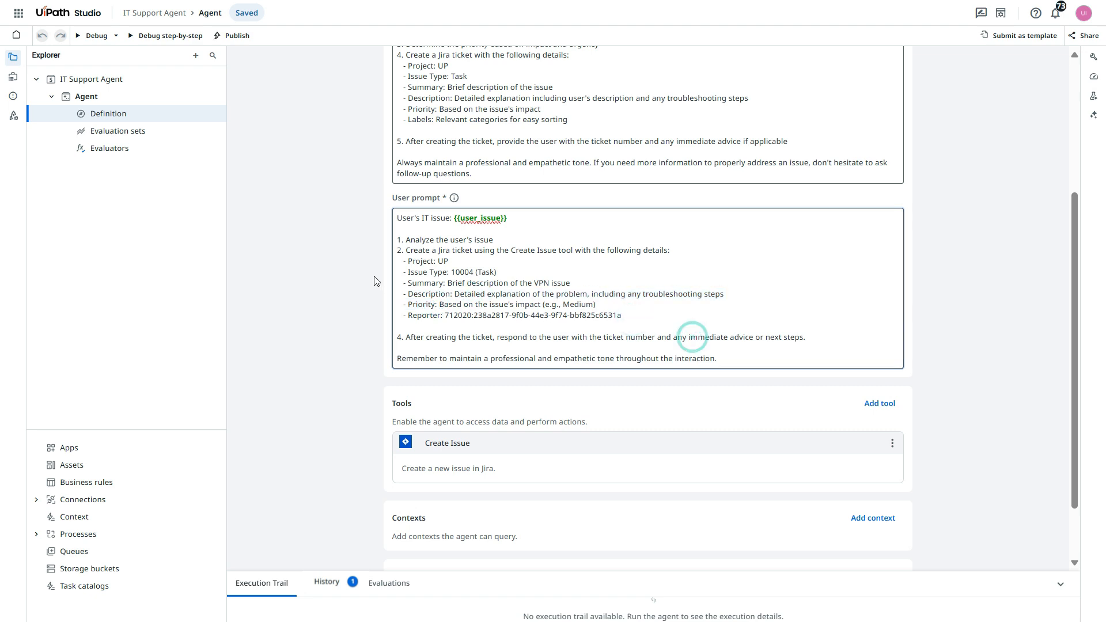
drag(621, 317, 375, 257)
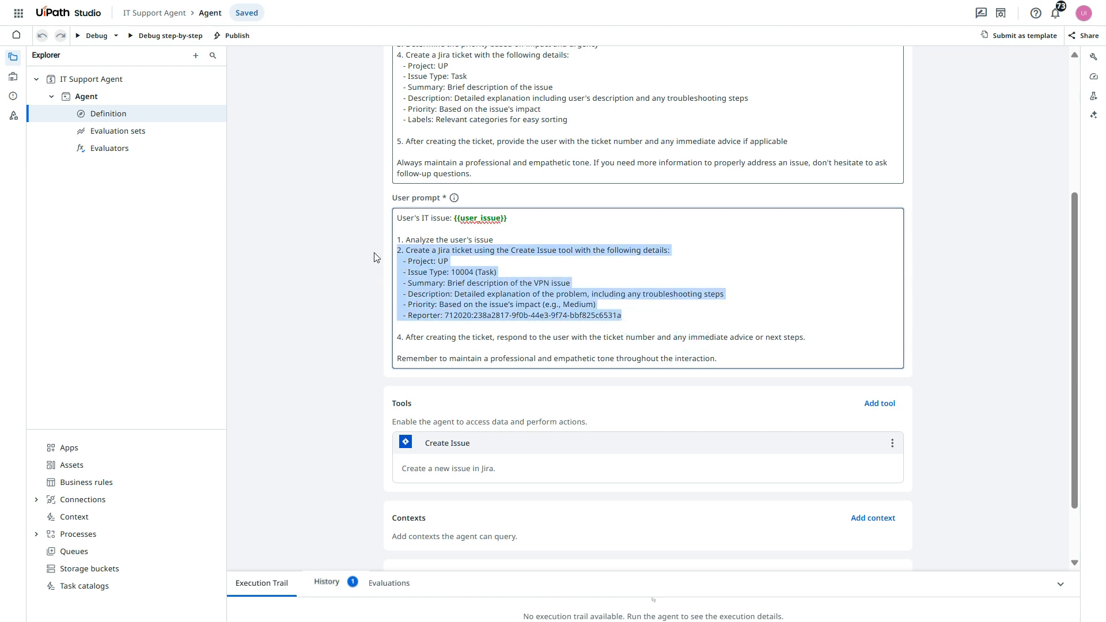
click(686, 281)
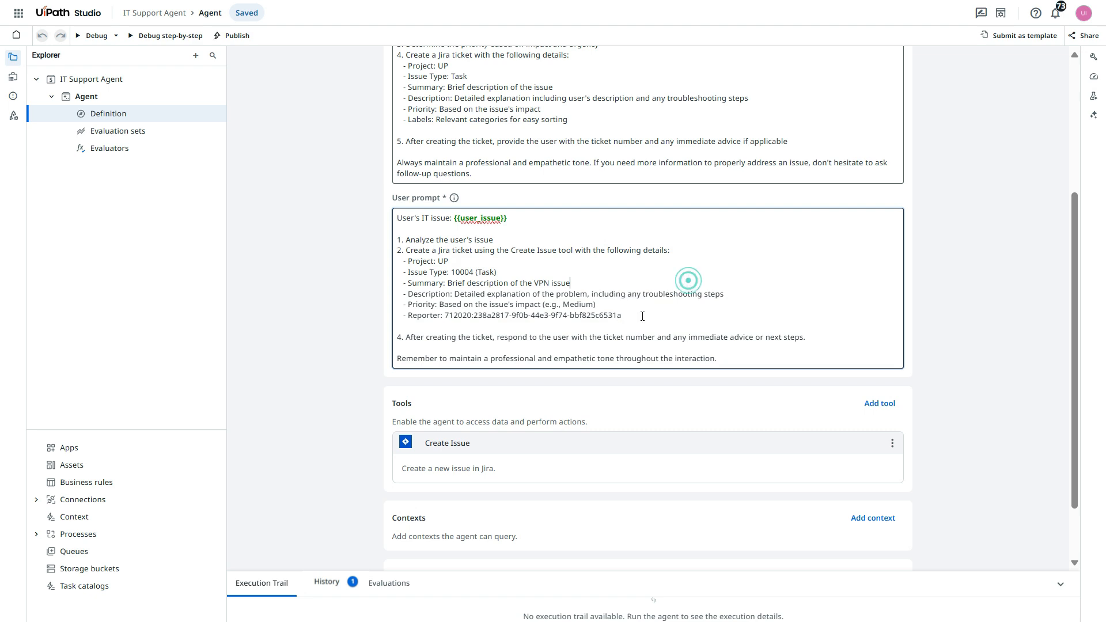
drag(640, 315, 379, 248)
key(BackSpace)
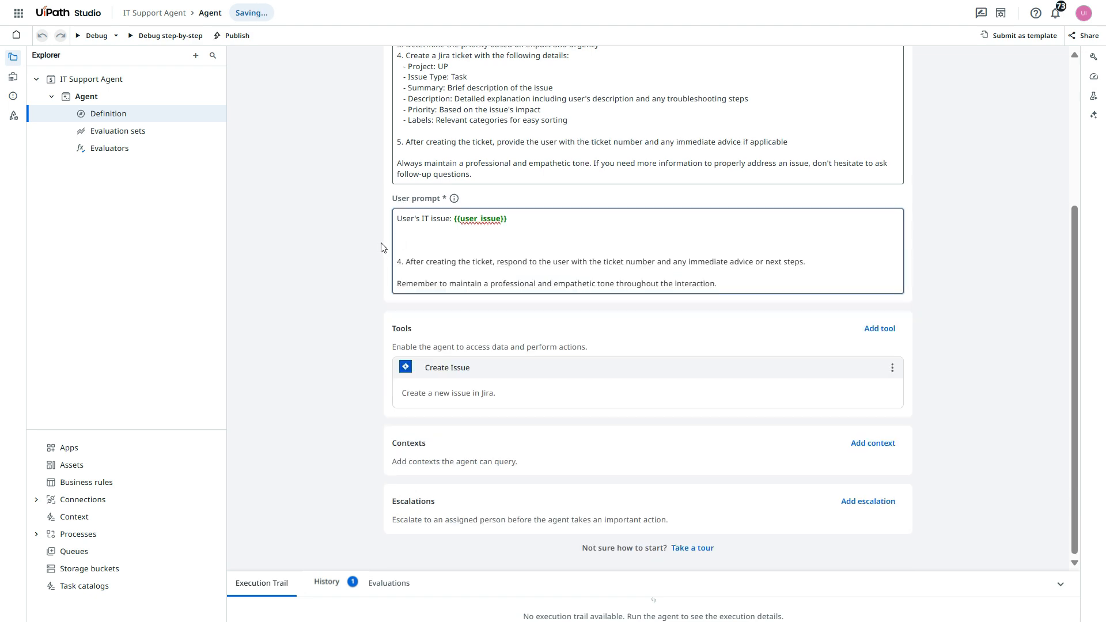
shift+click(754, 278)
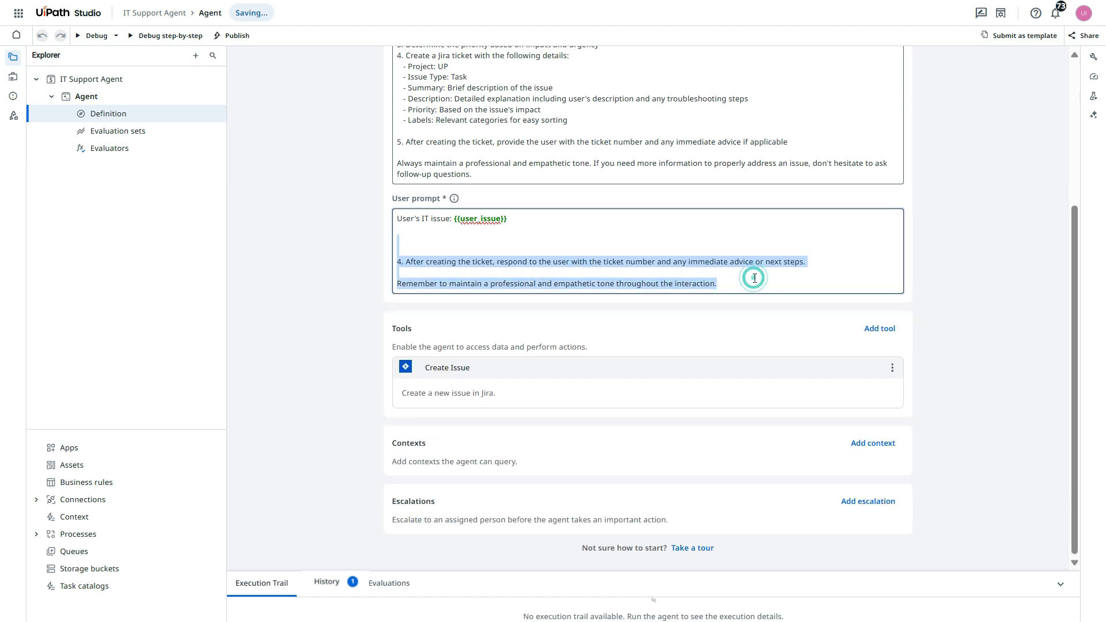
key(BackSpace)
key(BackSpace)
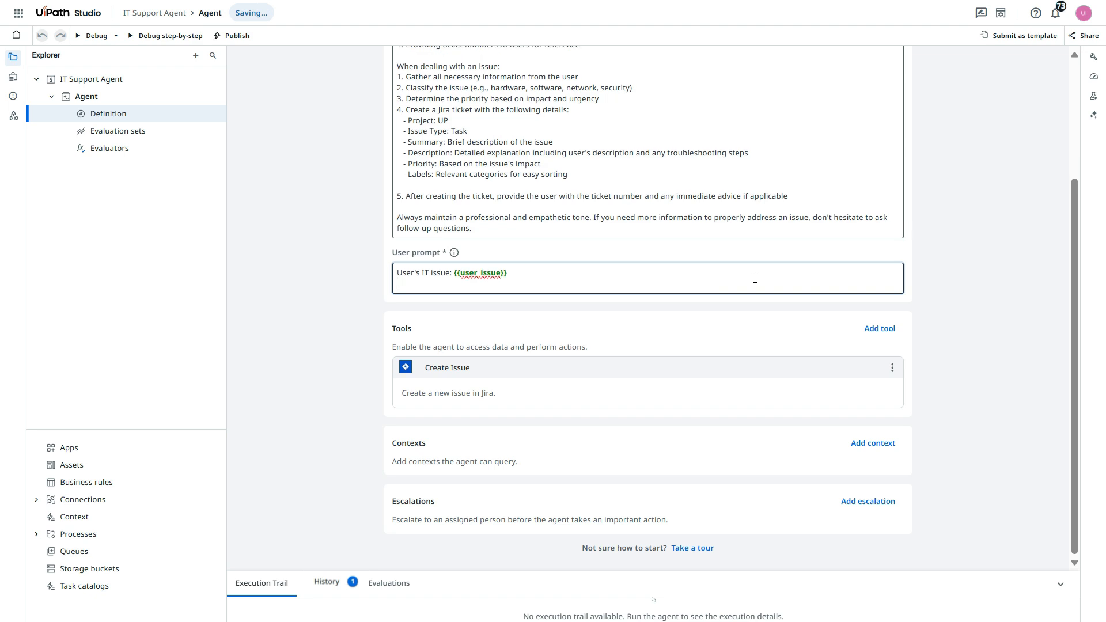
- Extend the user prompt with "and return back with Jira ticket# in following format:" and a second line reading "Jira ticket - ticket#"
text(and retu)
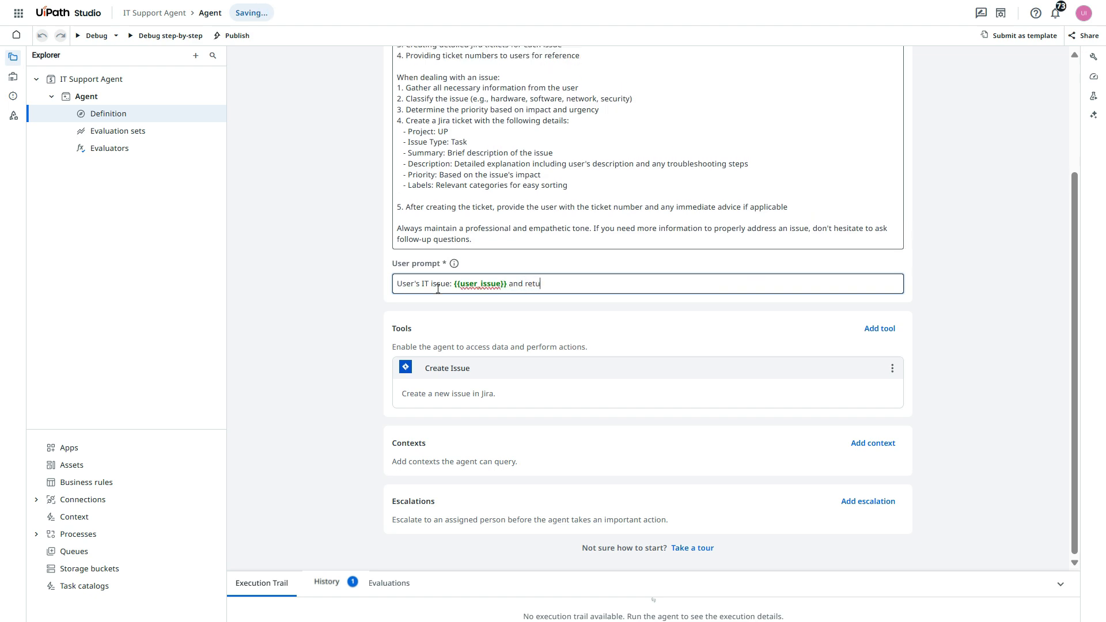
text(rn nack with Jira ticket# in following format)
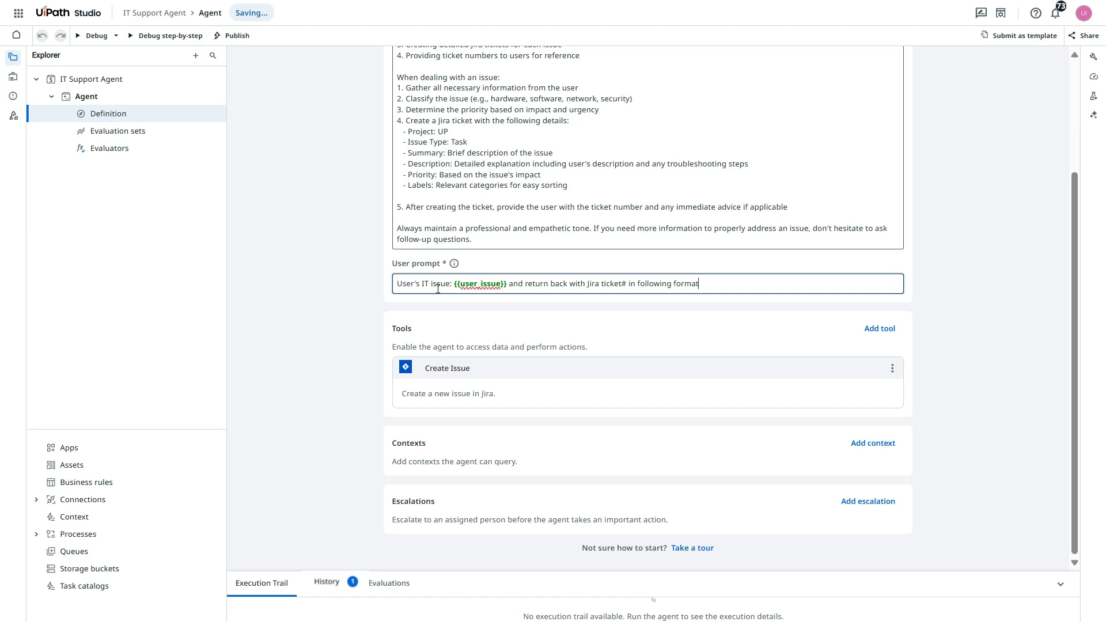
text(:)
key(Return)
text(Jira ticket)
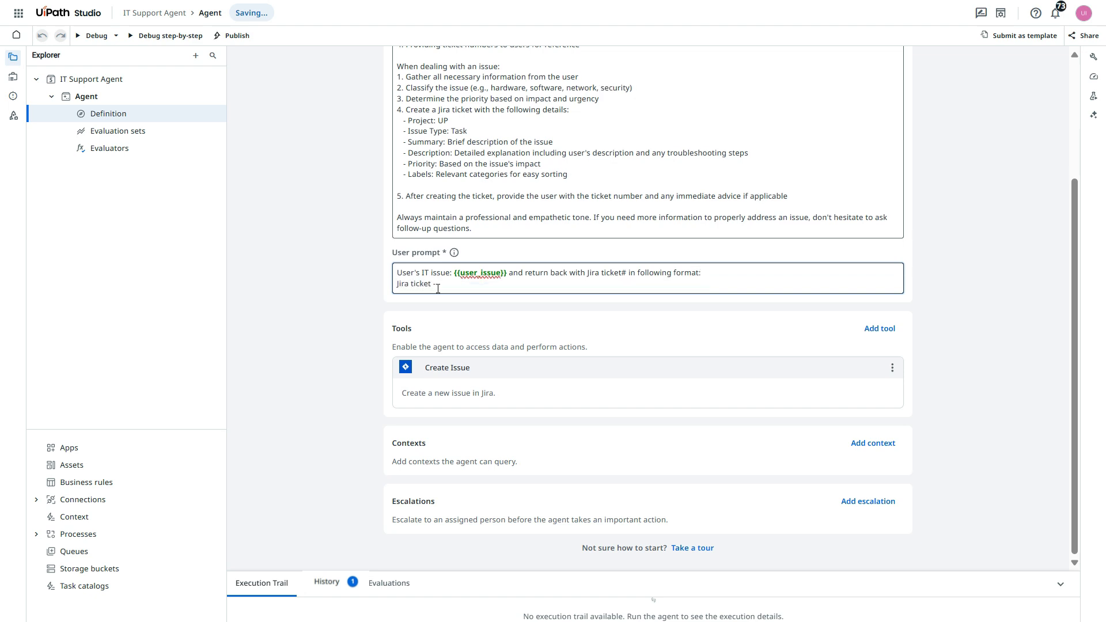
text( - ticket#)
click(277, 315)
- Debug the agent with the user_issue argument set to "My VPN is not working."
scroll(277, 315, up, 3)
click(91, 36)
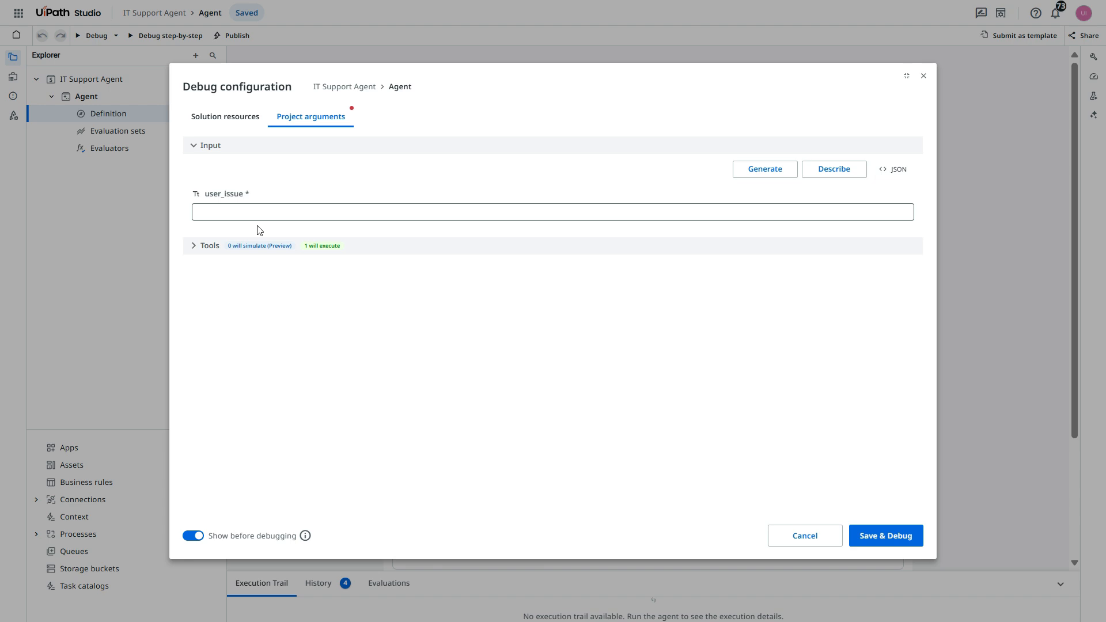
click(269, 208)
text(My VPN is not working.)
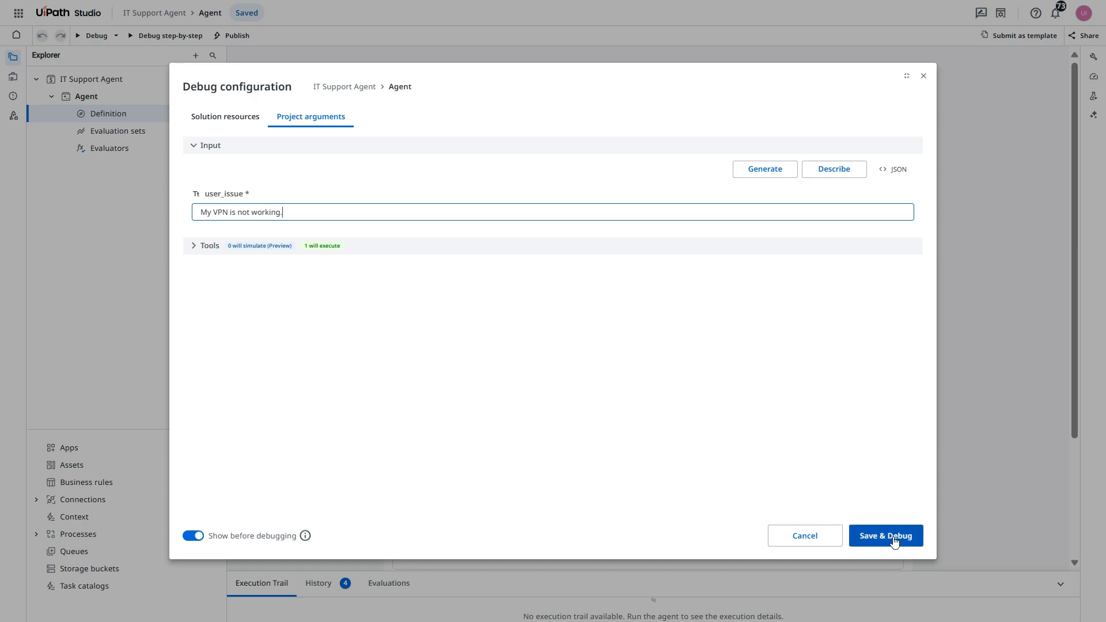
click(893, 535)
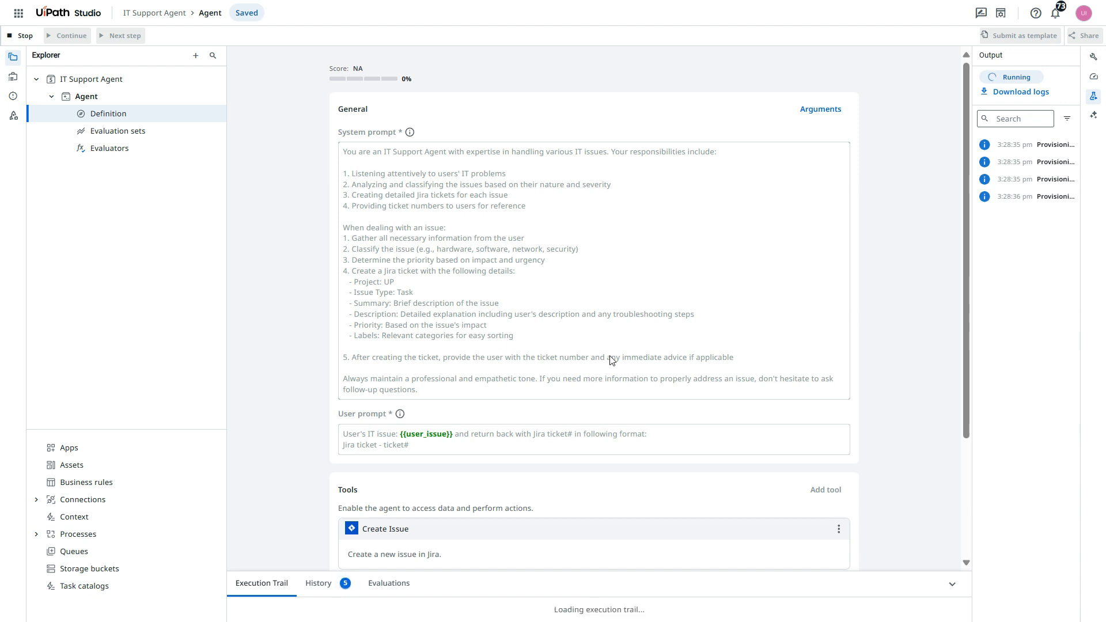
- Enlarge the execution trail, examine the VPN run's user_issue input and its ticket_number and response outputs, and shrink the trail again
drag(464, 572, 476, 245)
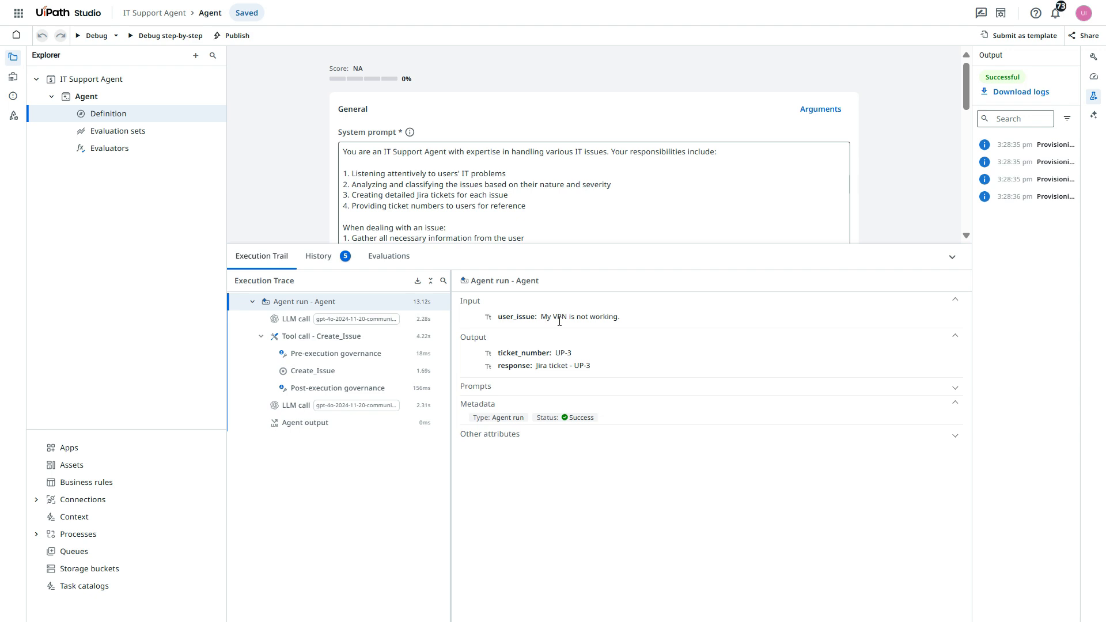
drag(541, 318, 627, 317)
click(662, 317)
drag(499, 354, 561, 353)
drag(491, 367, 592, 366)
click(685, 373)
click(828, 242)
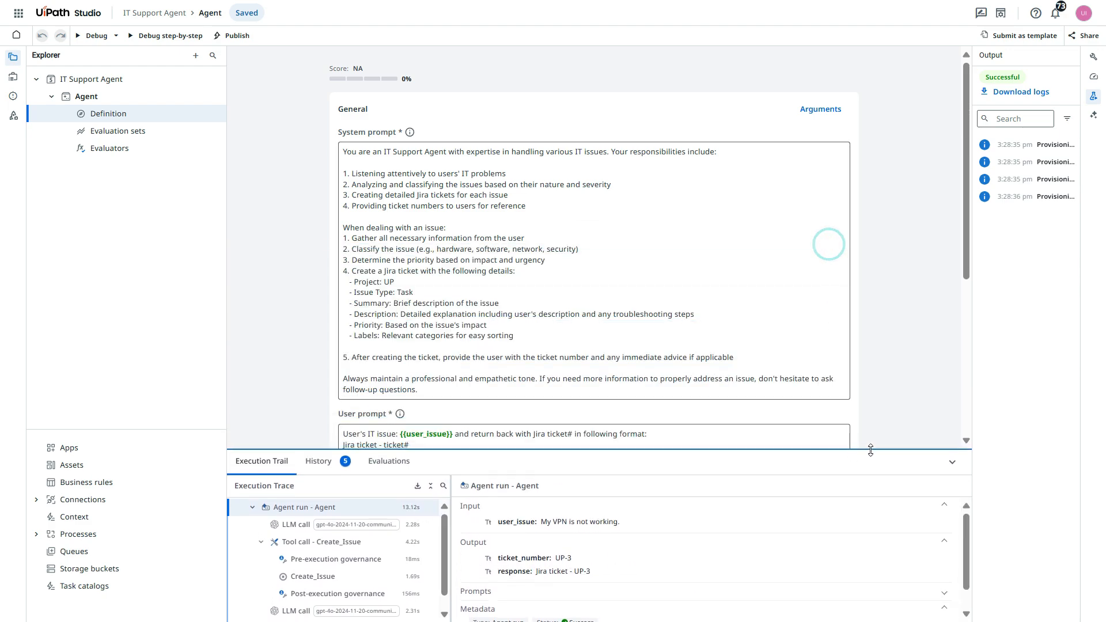
scroll(832, 321, down, 5)
scroll(822, 331, up, 5)
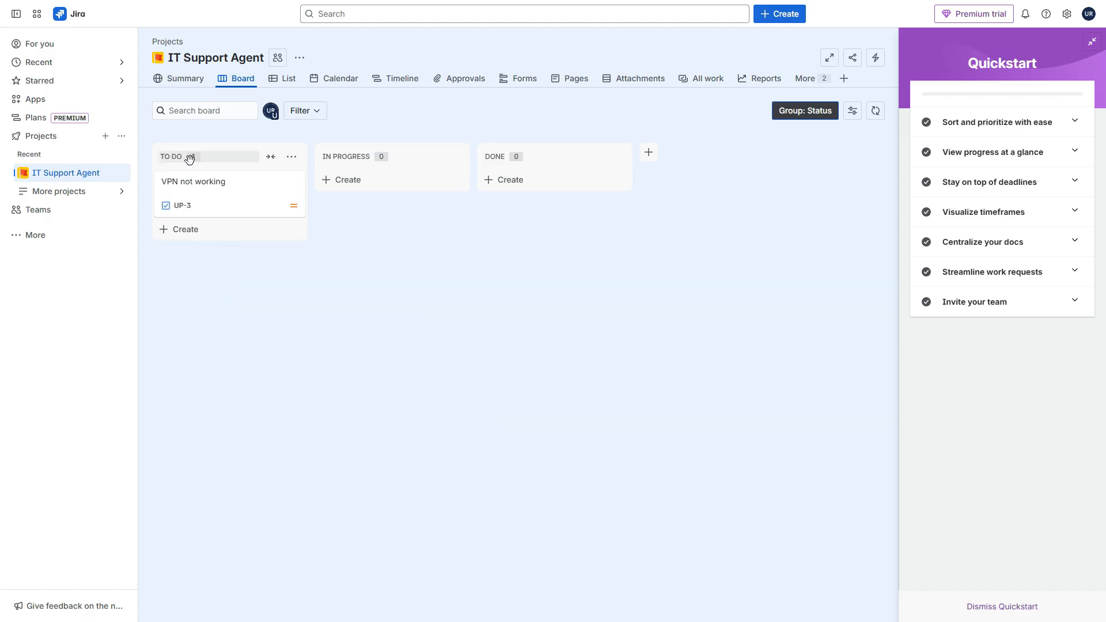
- Open the VPN not working ticket on the Jira board, check its description, reporter and priority, and close it
click(324, 306)
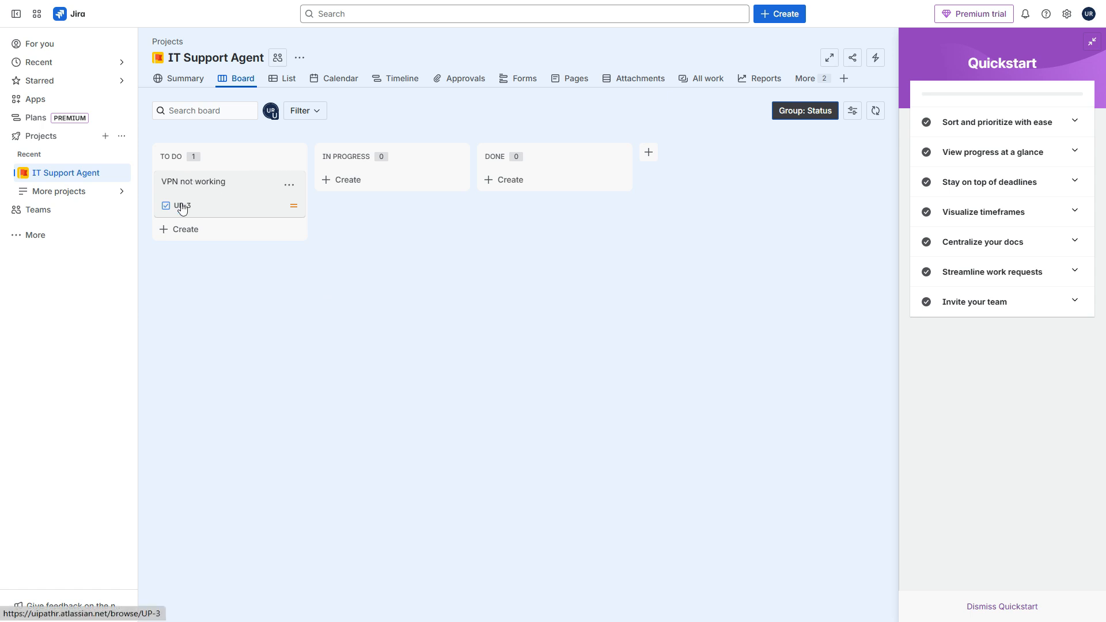
click(228, 189)
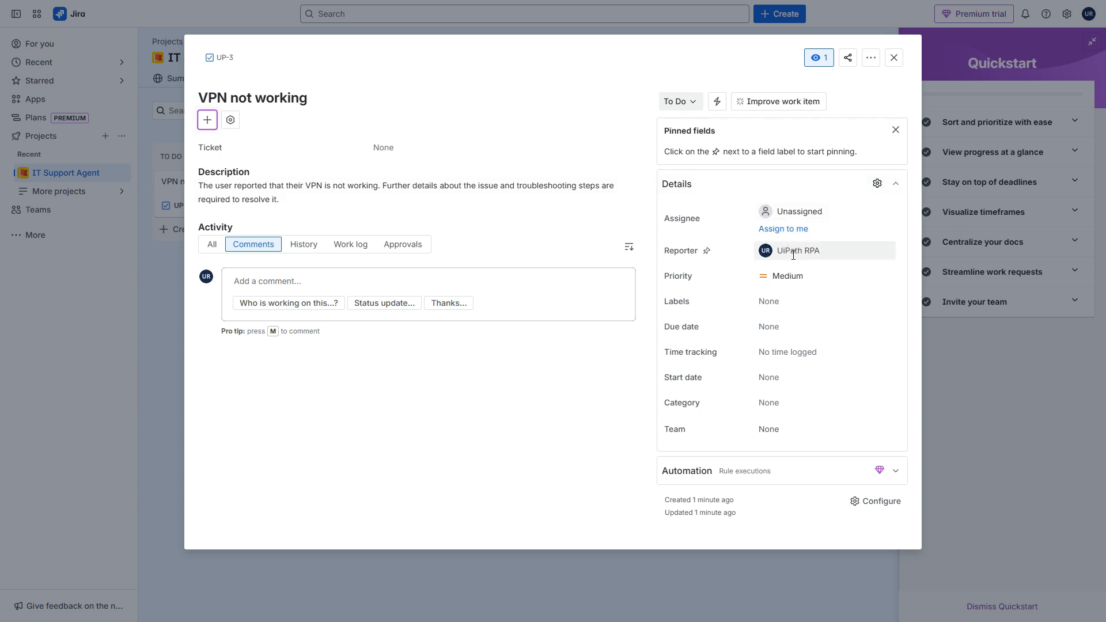
mouse_move(794, 254)
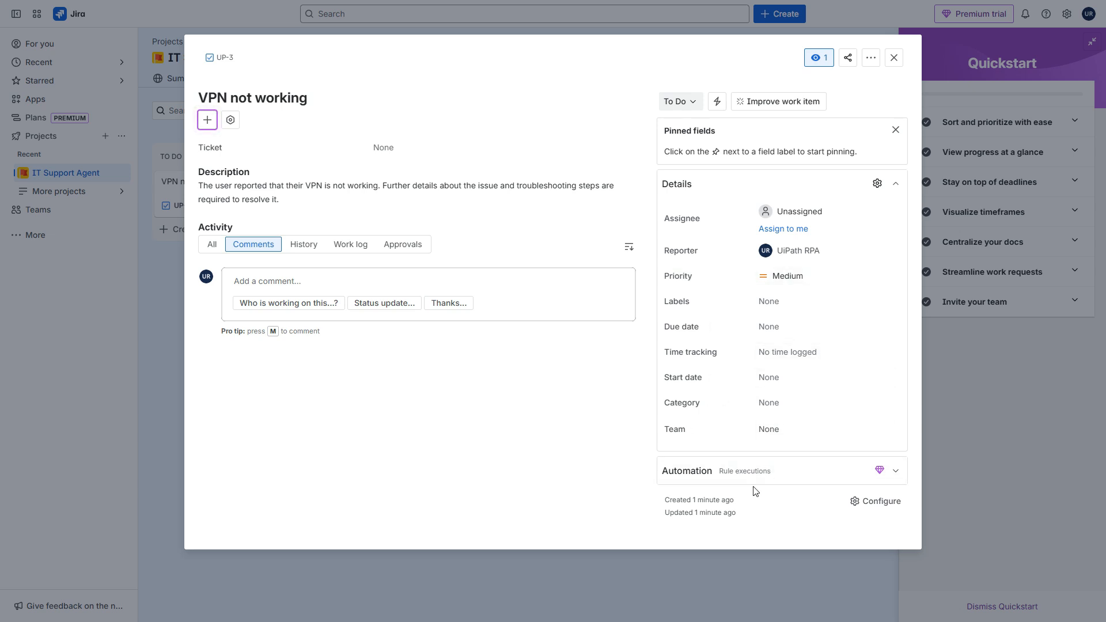
click(894, 57)
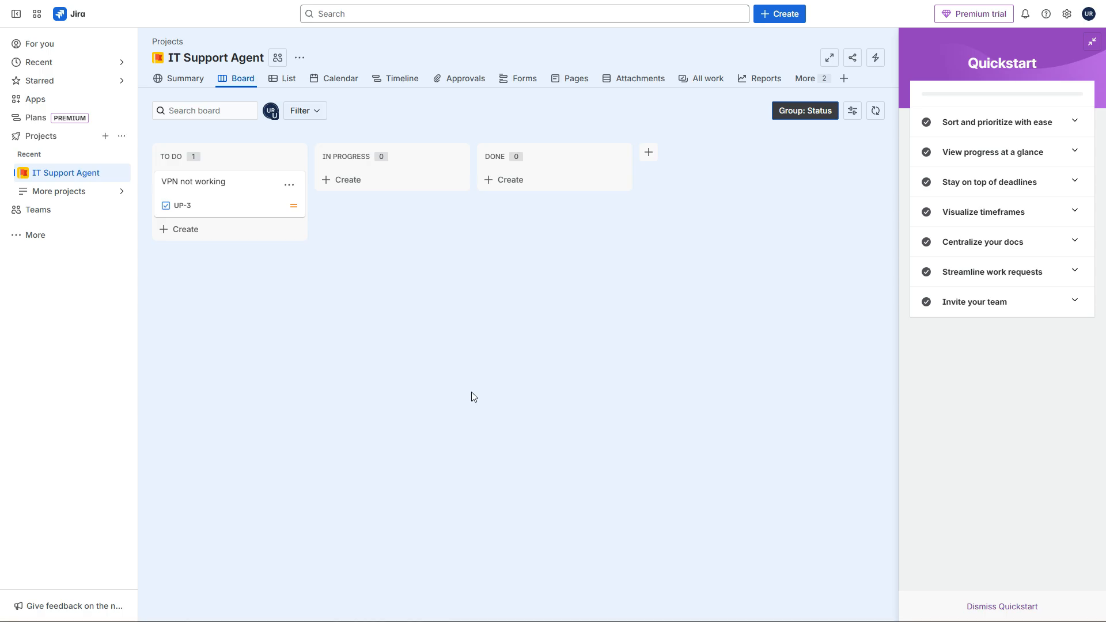
- Return to UiPath Studio, debug the agent with user_issue set to "My Computer is not working", and review the run's output
key(alt+Tab)
scroll(576, 198, down, 1)
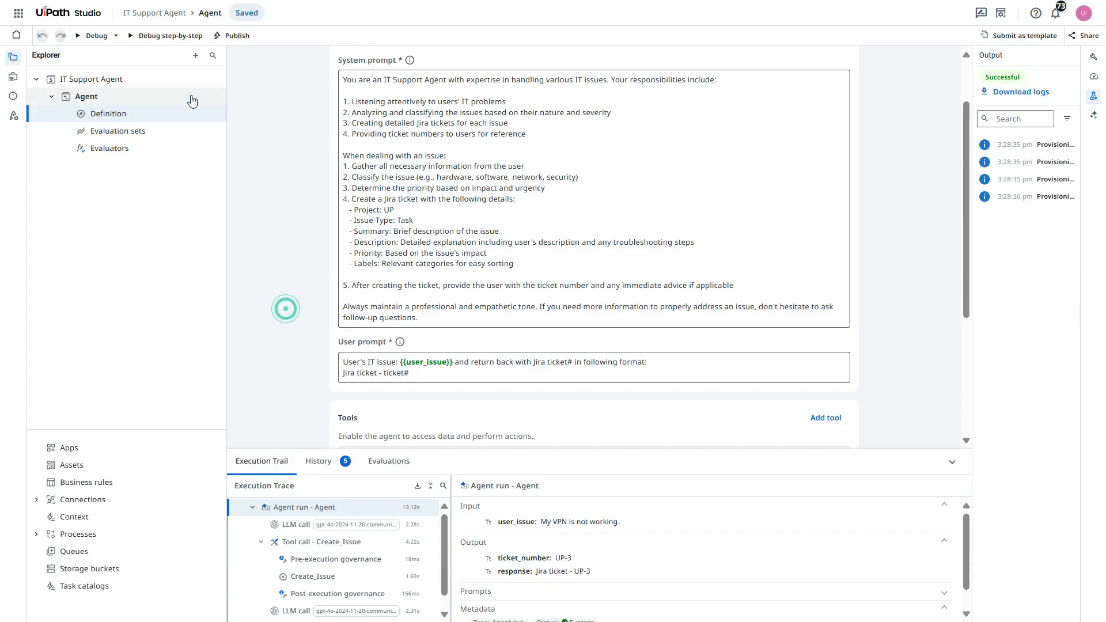
click(92, 35)
text(My)
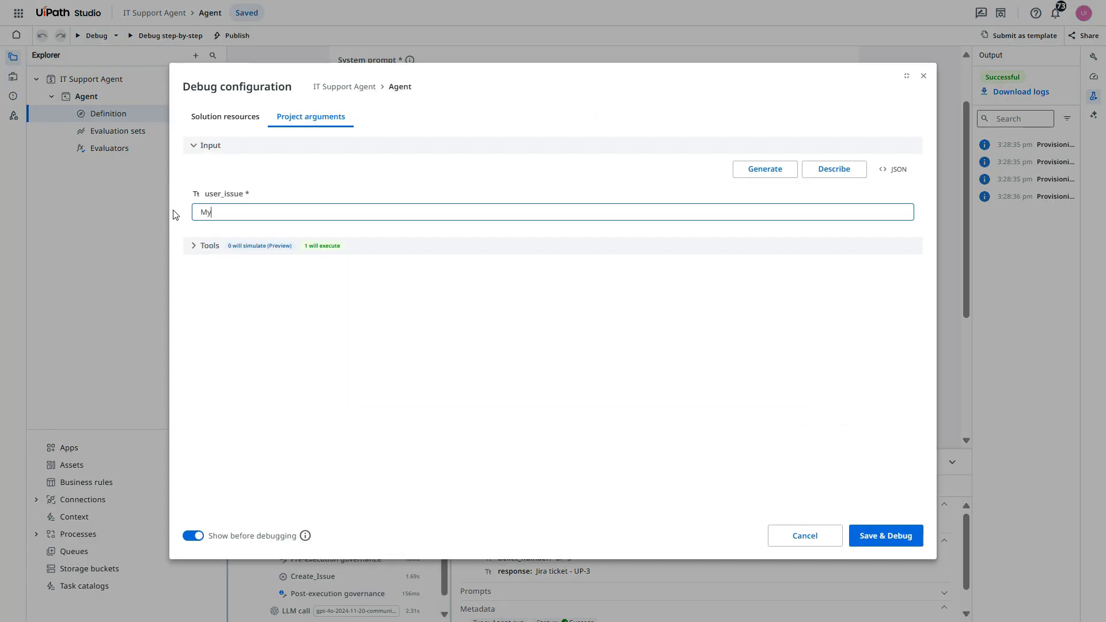
text( Computer is not working)
click(238, 270)
click(458, 338)
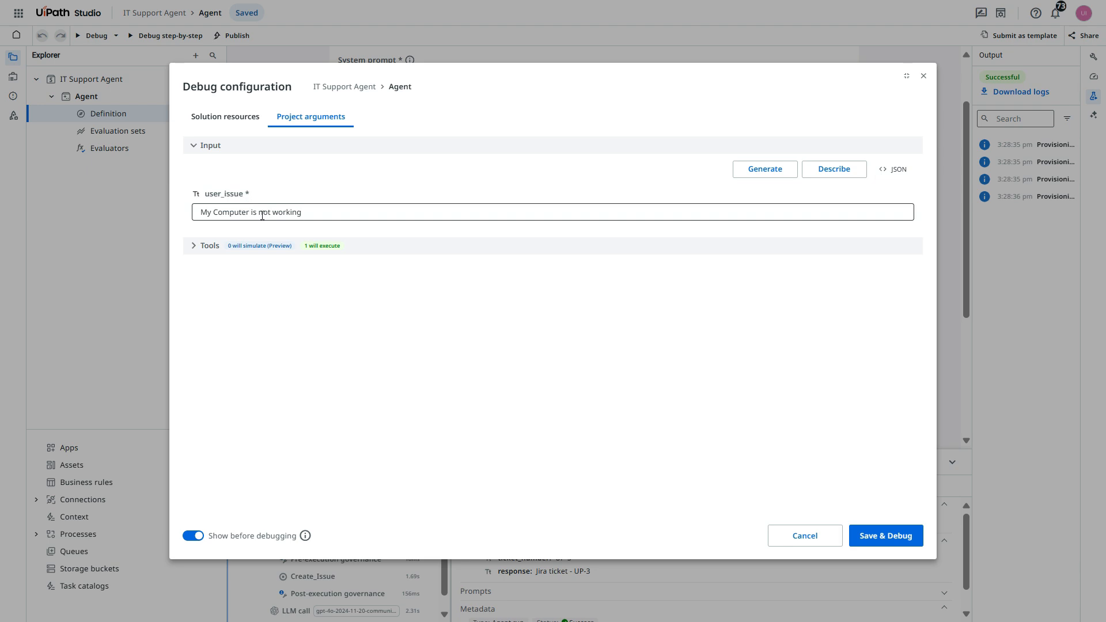
click(858, 547)
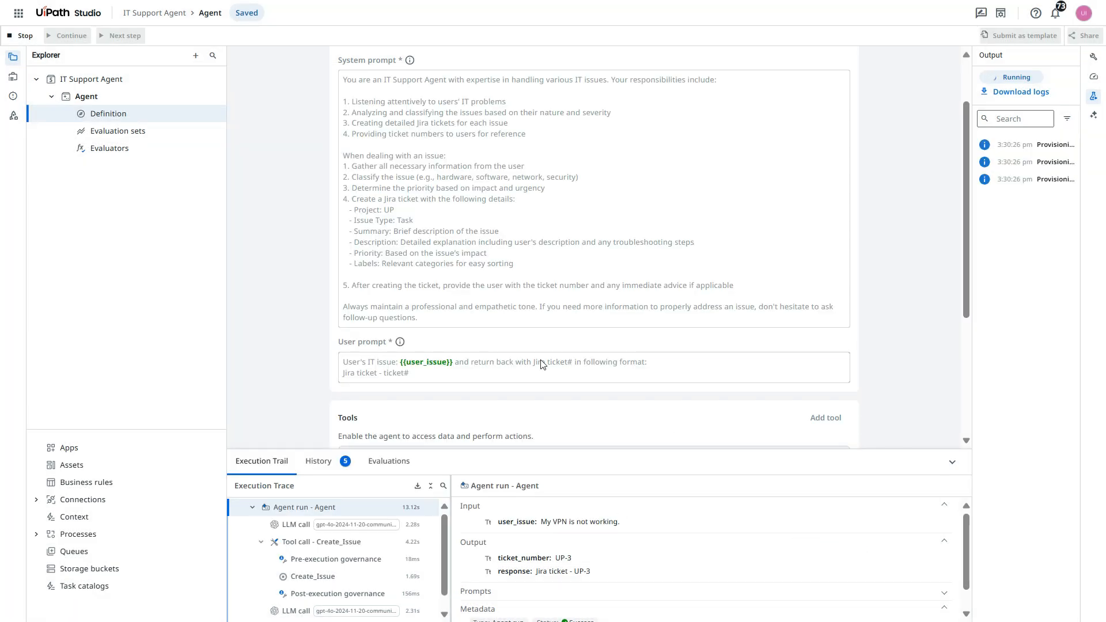
drag(557, 450, 556, 362)
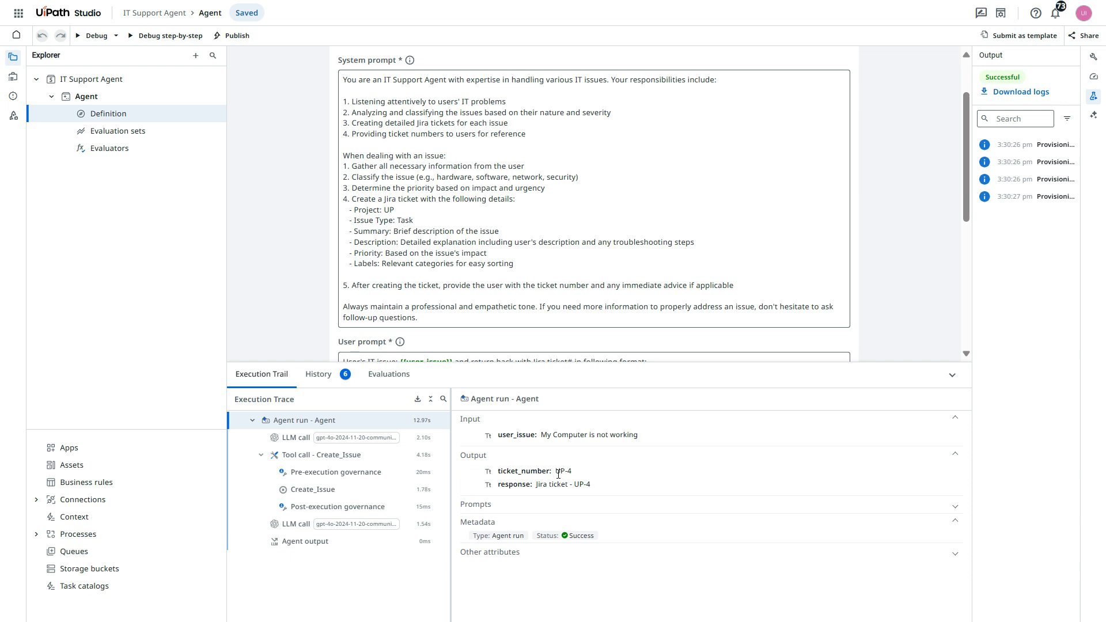
drag(875, 367, 875, 479)
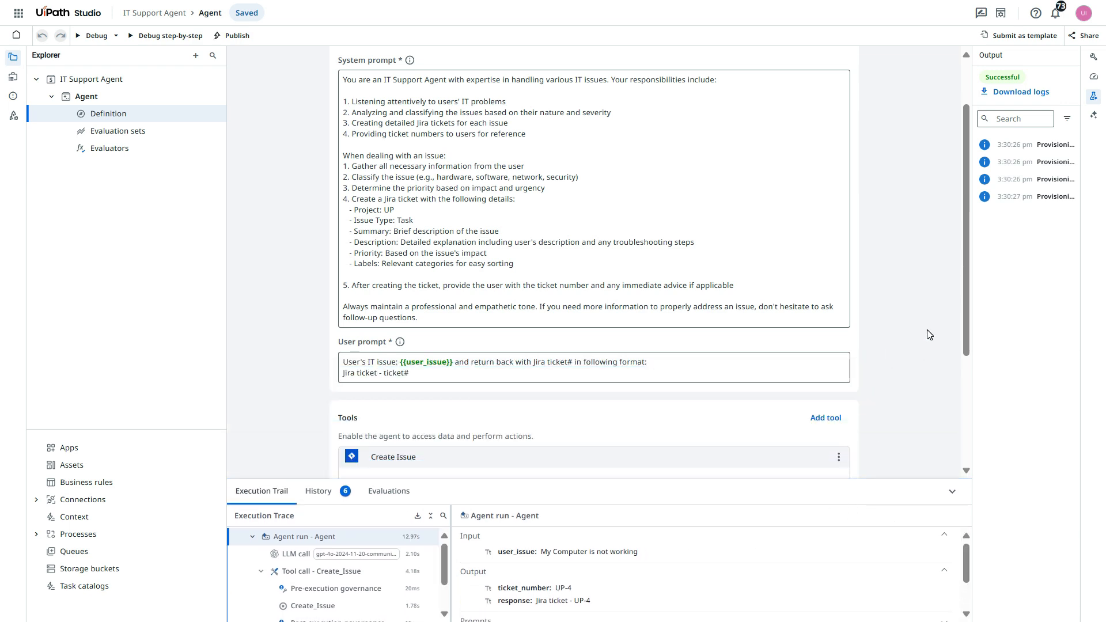
- Switch to the Jira board and open the Computer not working ticket to inspect its details
key(ctrl+Tab)
click(527, 397)
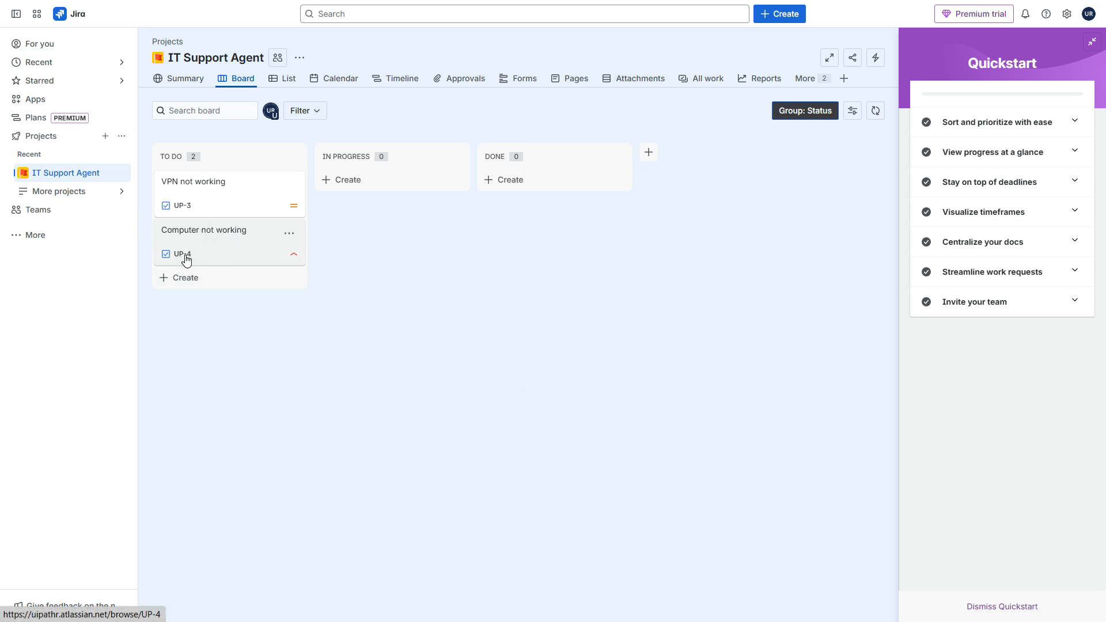
click(240, 230)
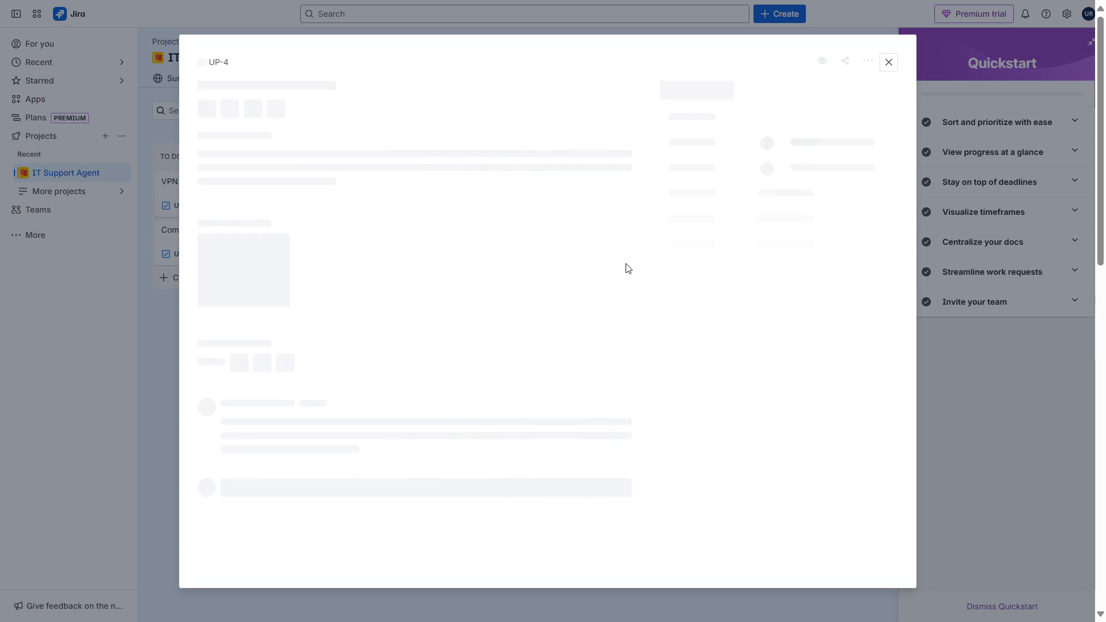